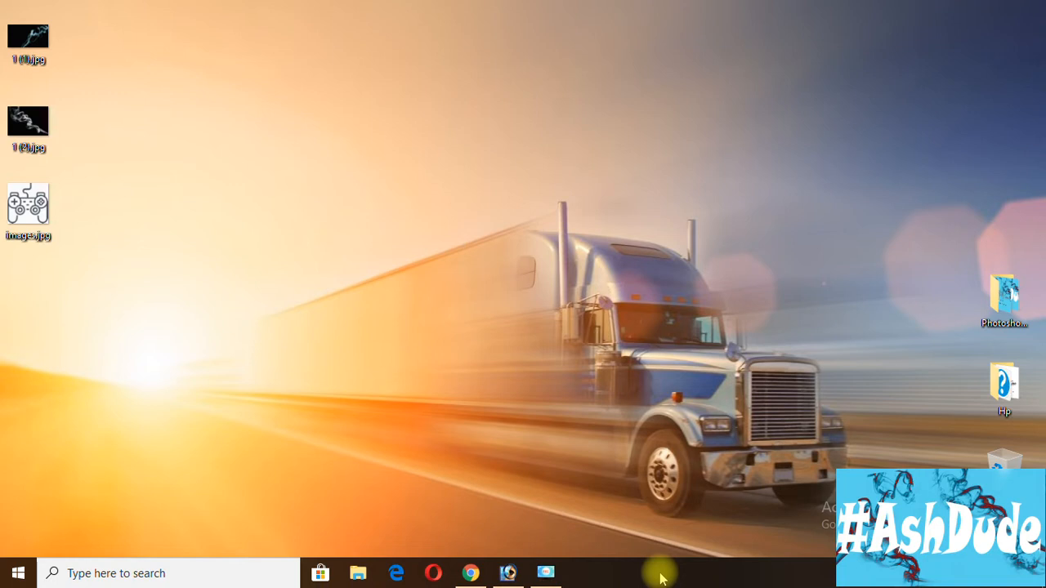
Switch to Chrome, load itsashdude.blogspot.com and open its linked PhotoshopPngLogo Google Drive folder to view the source images.
click(476, 570)
click(376, 39)
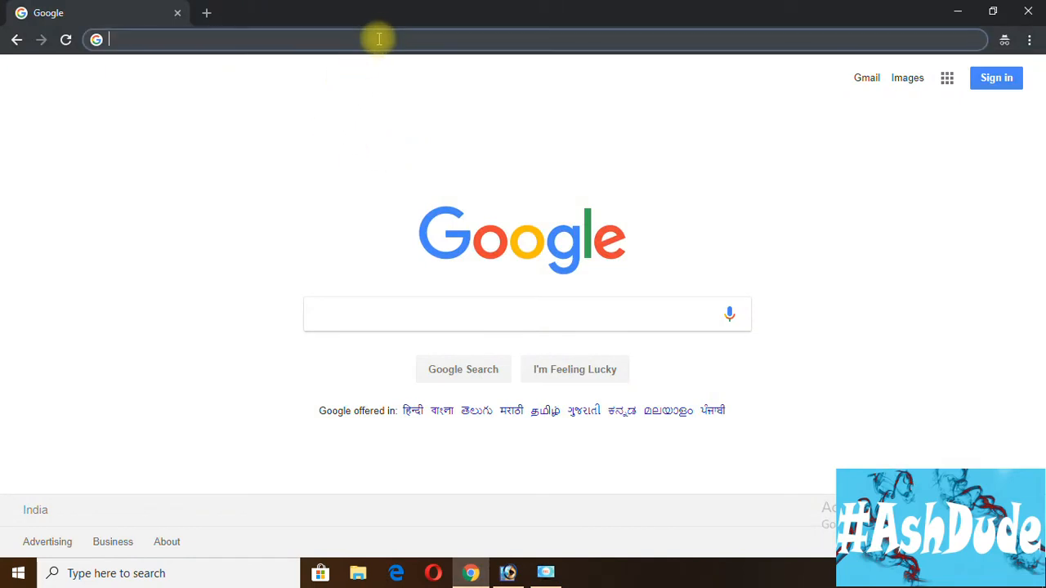
text(https://itsashdude.blogspot.com/)
key(Return)
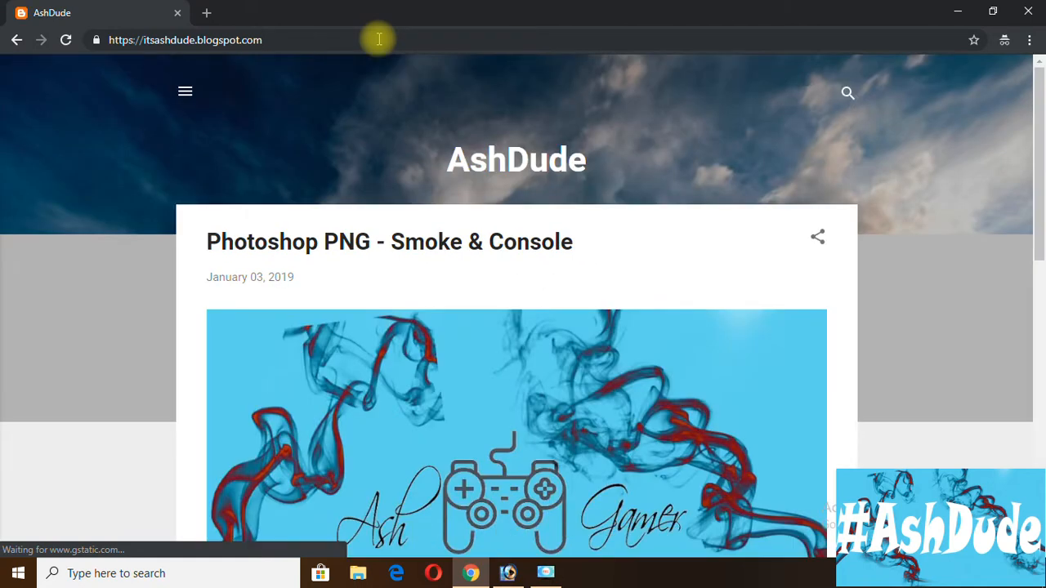
drag(1040, 159, 1041, 266)
click(299, 414)
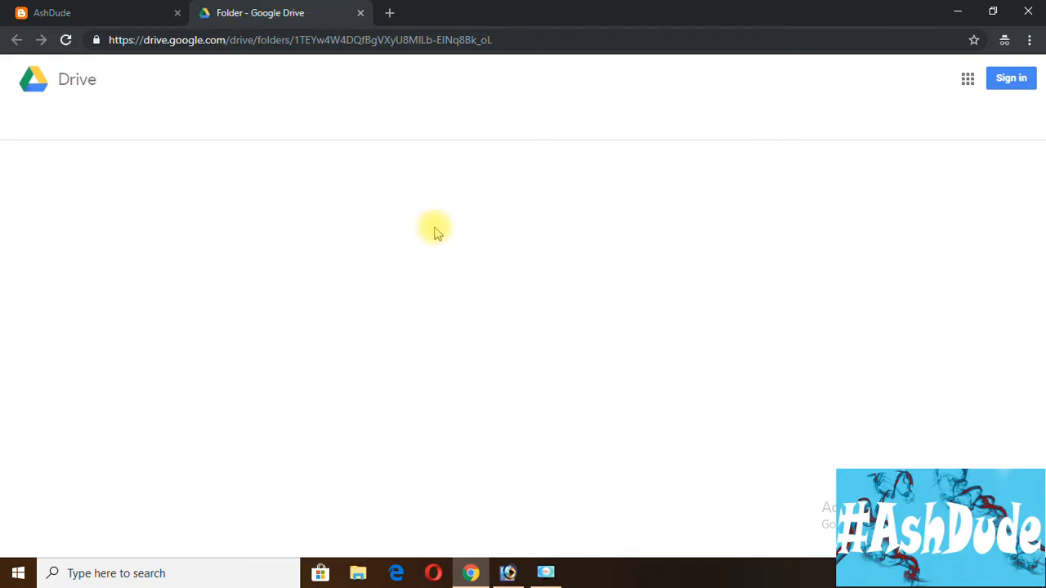
mouse_move(73, 210)
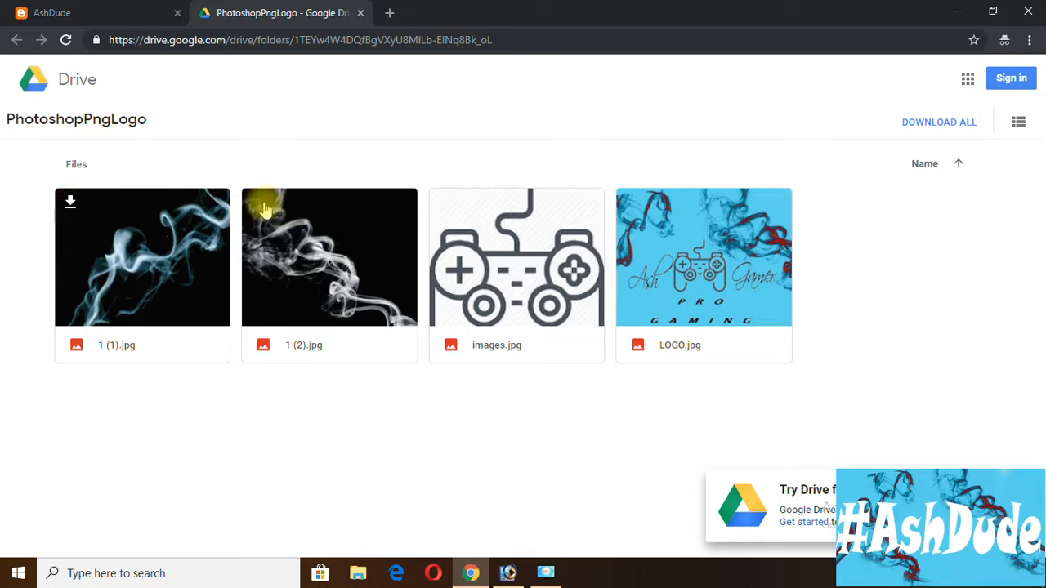
click(956, 10)
drag(121, 26, 33, 226)
click(146, 225)
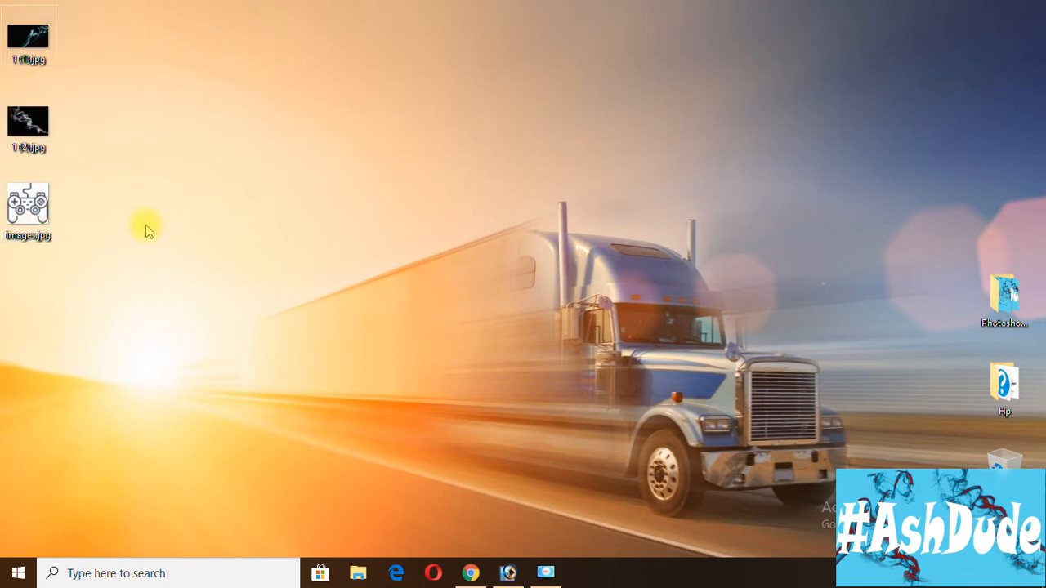
drag(97, 43, 38, 218)
right_click(38, 219)
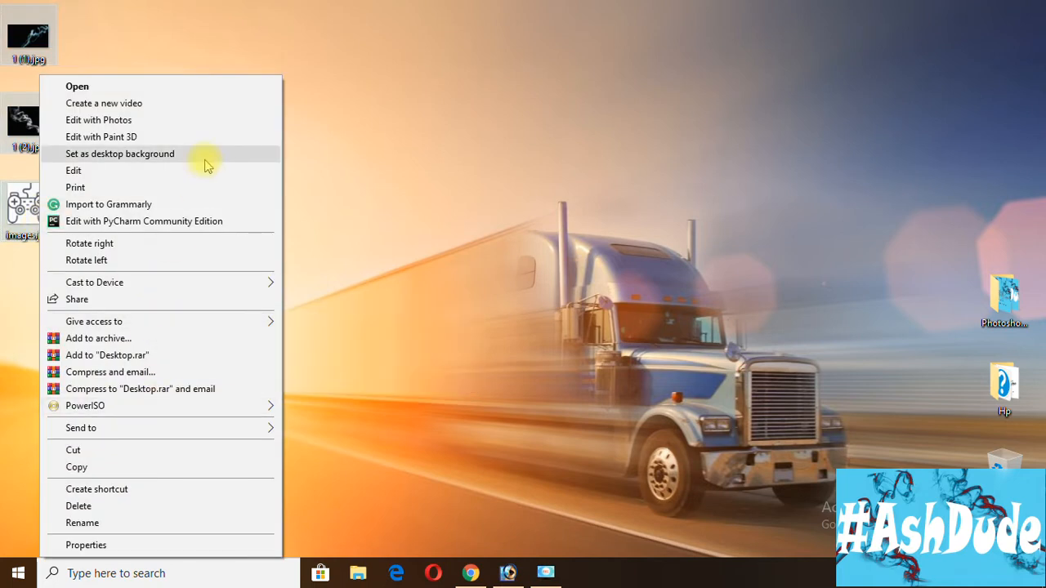
click(94, 31)
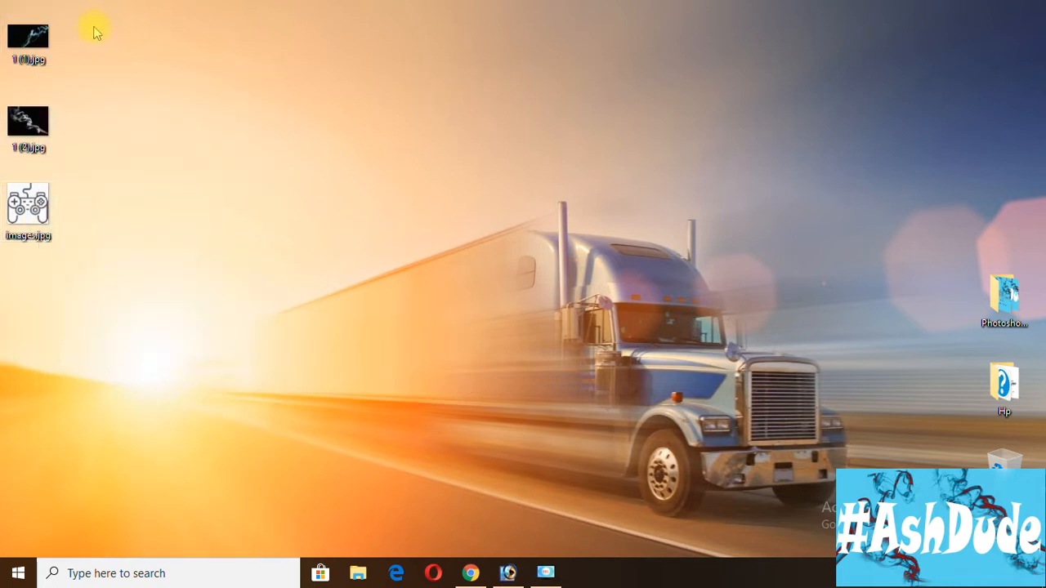
Open the desktop smoke images 1 (1).jpg and 1 (2).jpg in Adobe Photoshop.
right_click(29, 42)
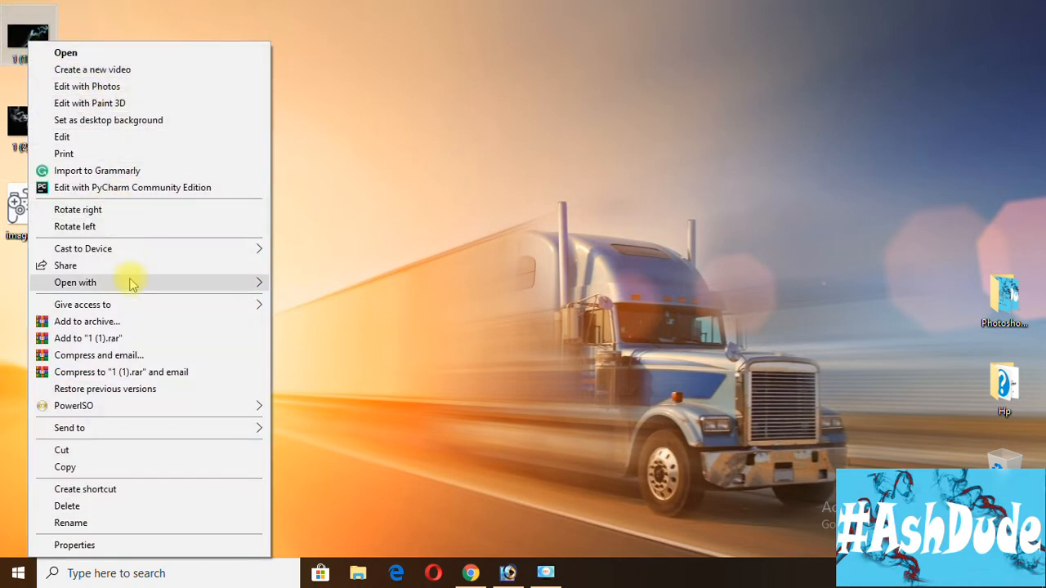
click(287, 286)
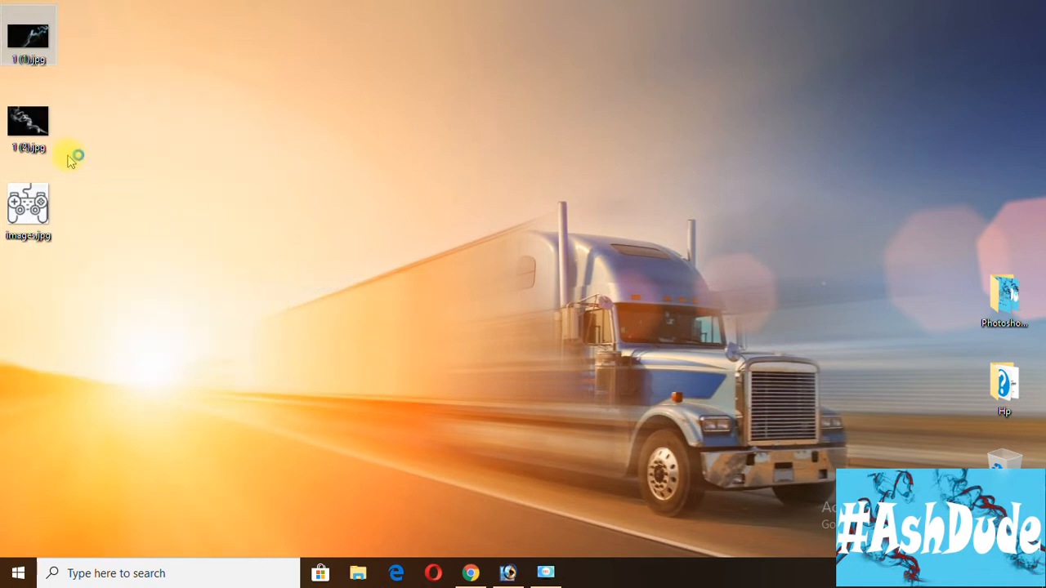
right_click(45, 135)
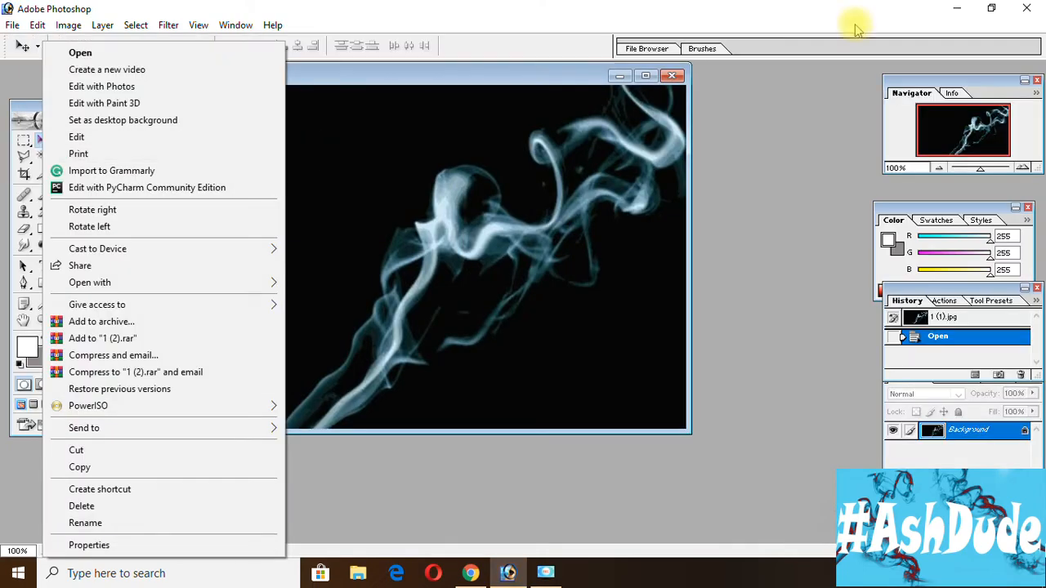
click(956, 8)
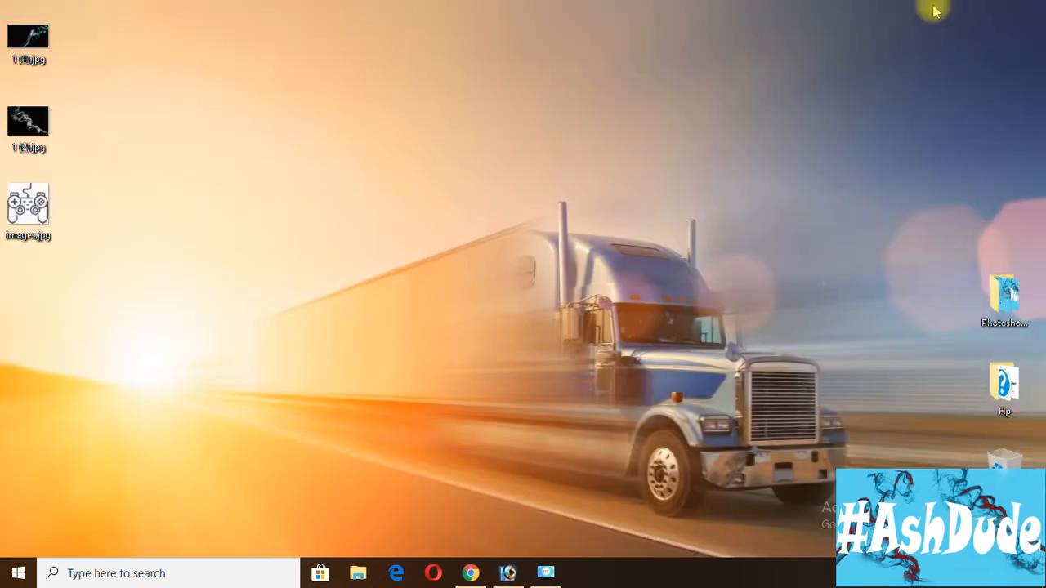
right_click(16, 121)
mouse_move(169, 291)
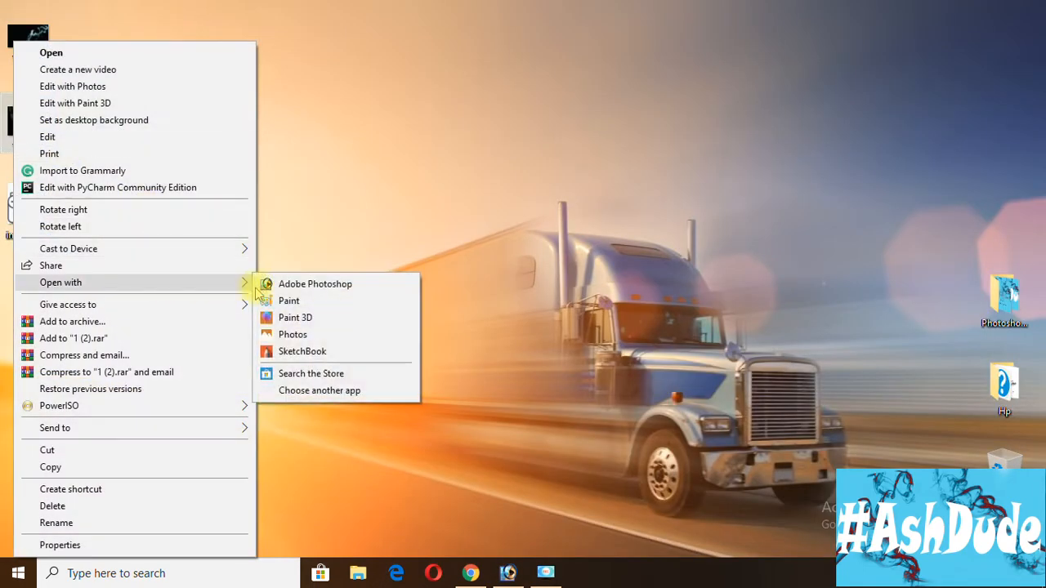
click(276, 286)
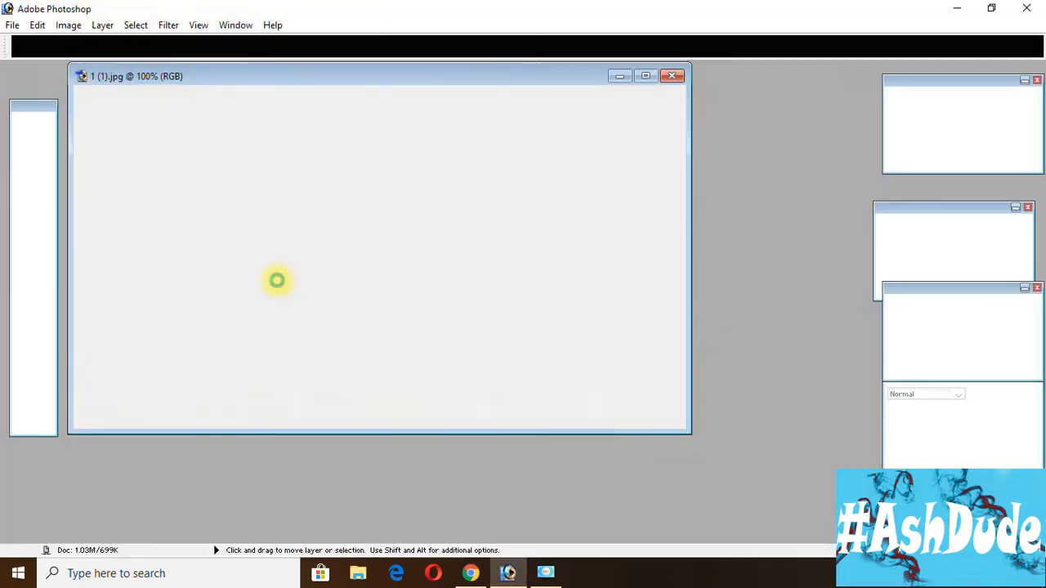
Return to the desktop and open the controller picture images.jpg in Adobe Photoshop.
click(960, 10)
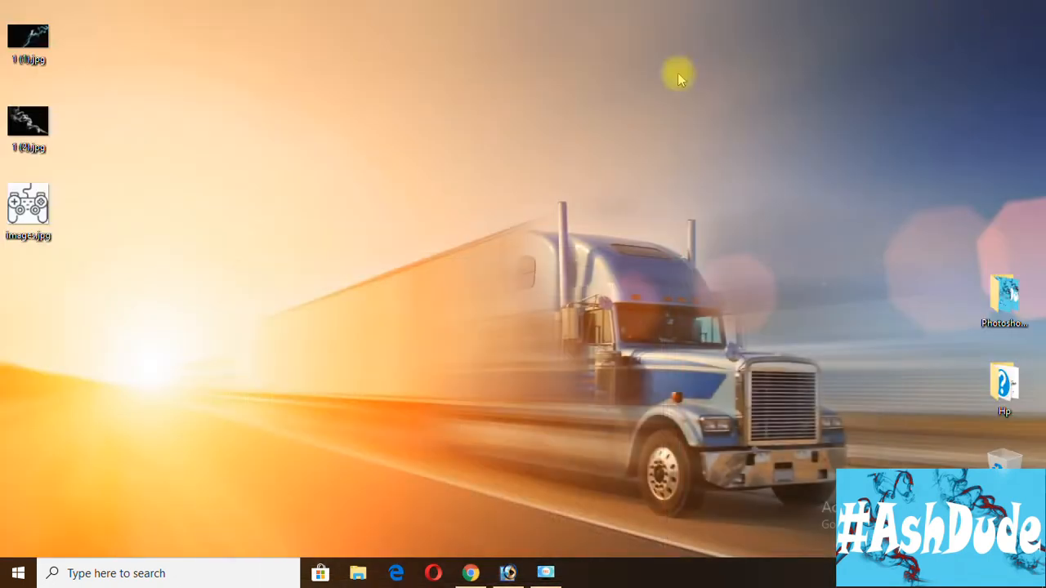
right_click(43, 215)
mouse_move(236, 286)
click(292, 285)
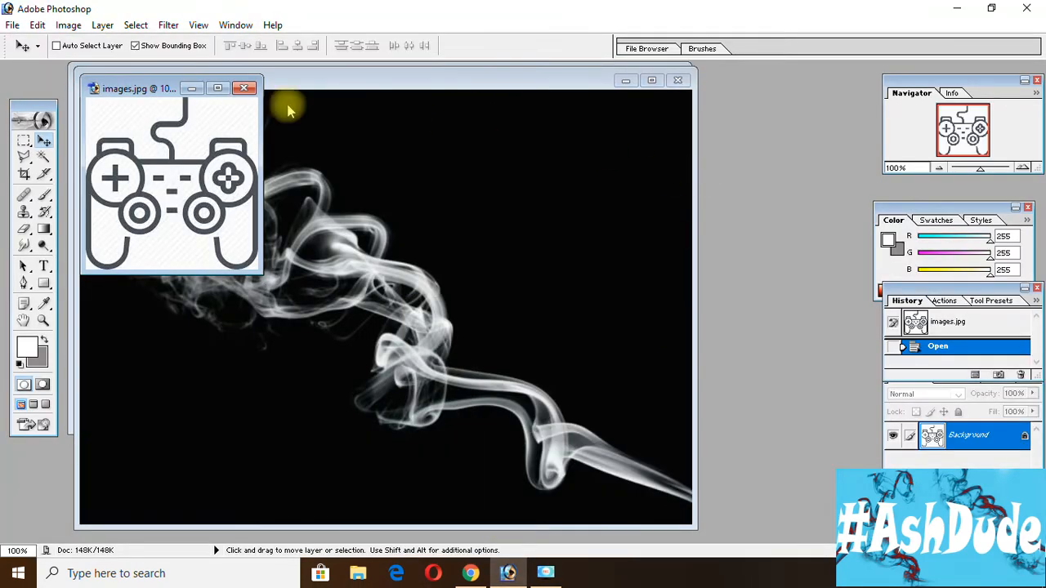
Create a new document named LogoGaming with the 1280 x 720 HDTV 720P preset and white contents.
click(13, 25)
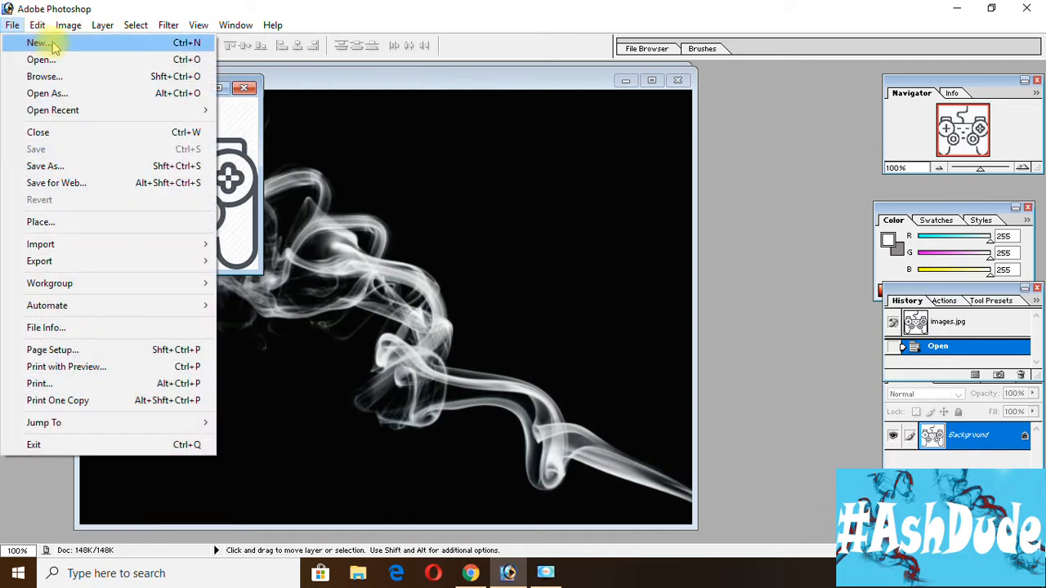
click(37, 42)
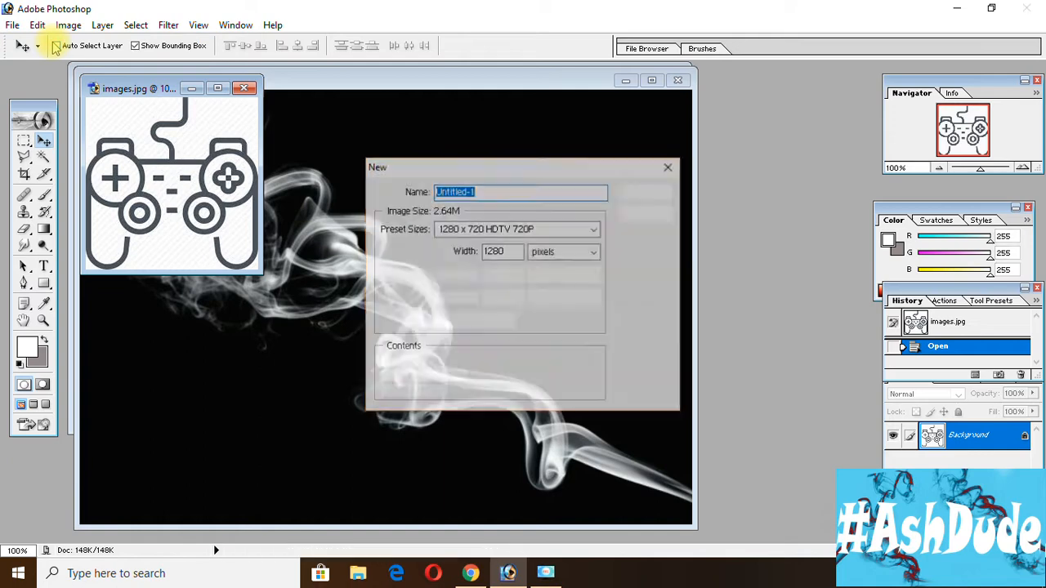
click(539, 231)
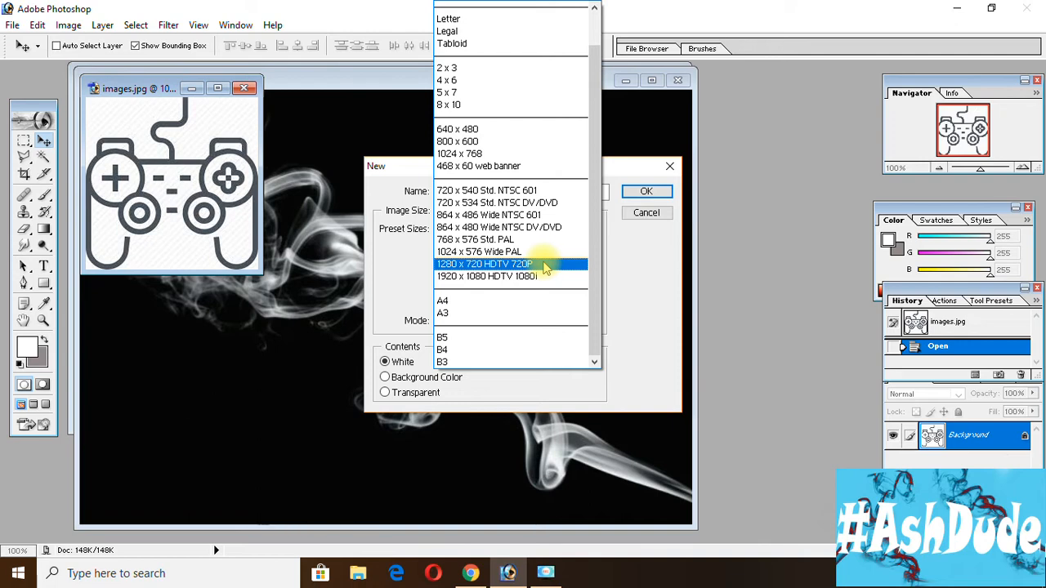
click(543, 264)
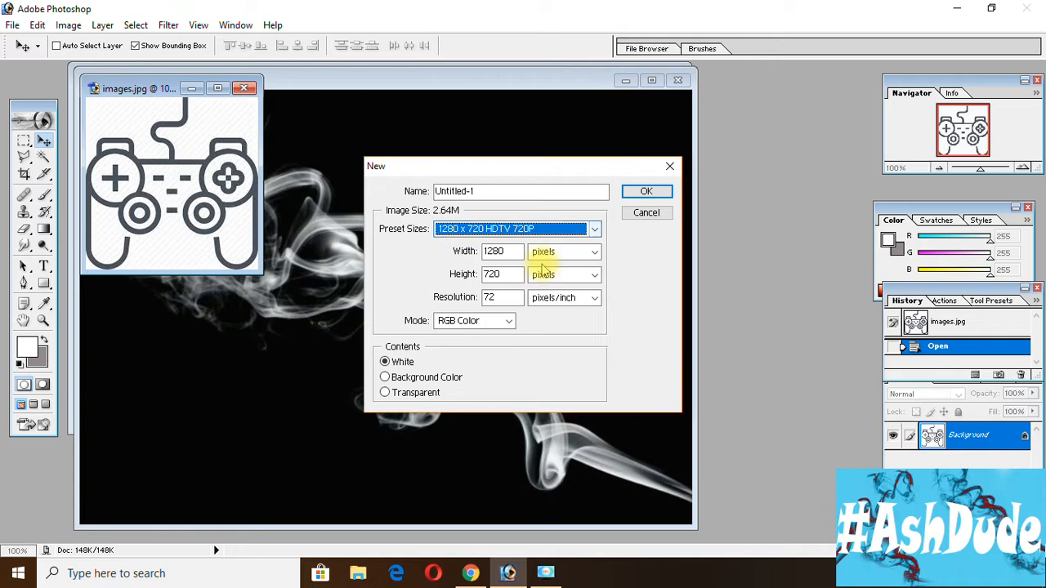
click(591, 190)
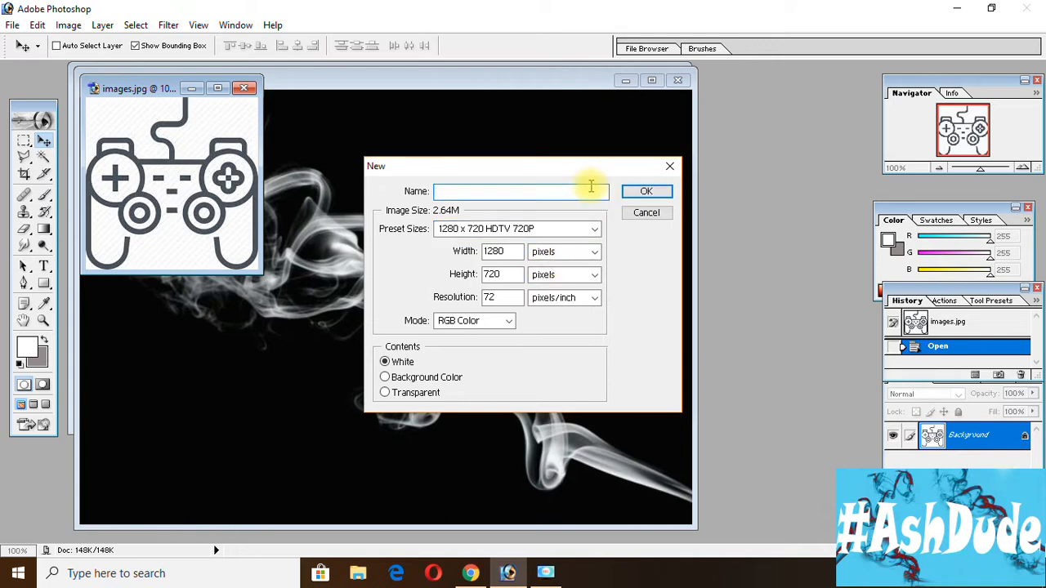
text(LogoGaming)
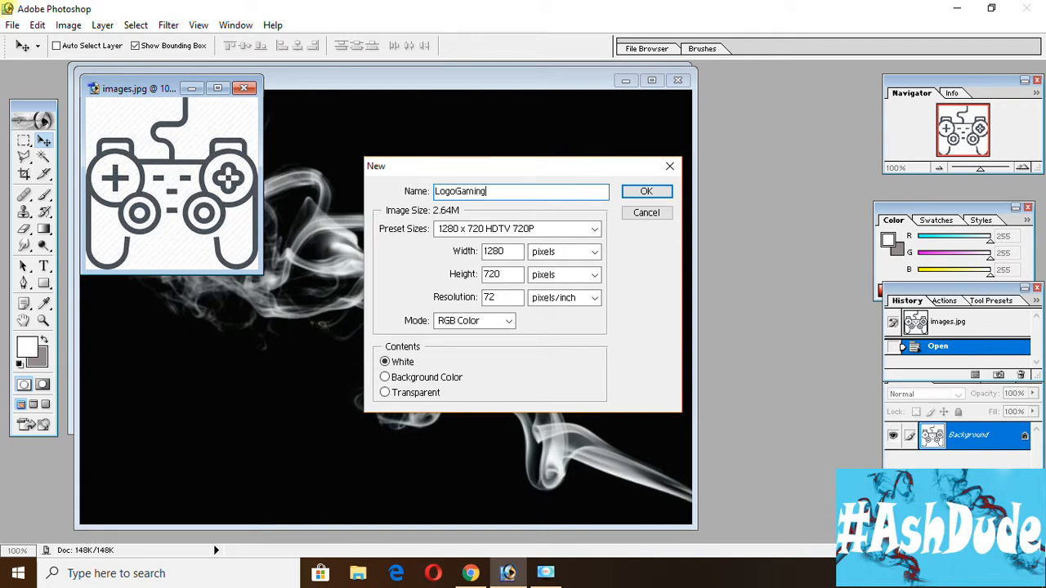
key(Return)
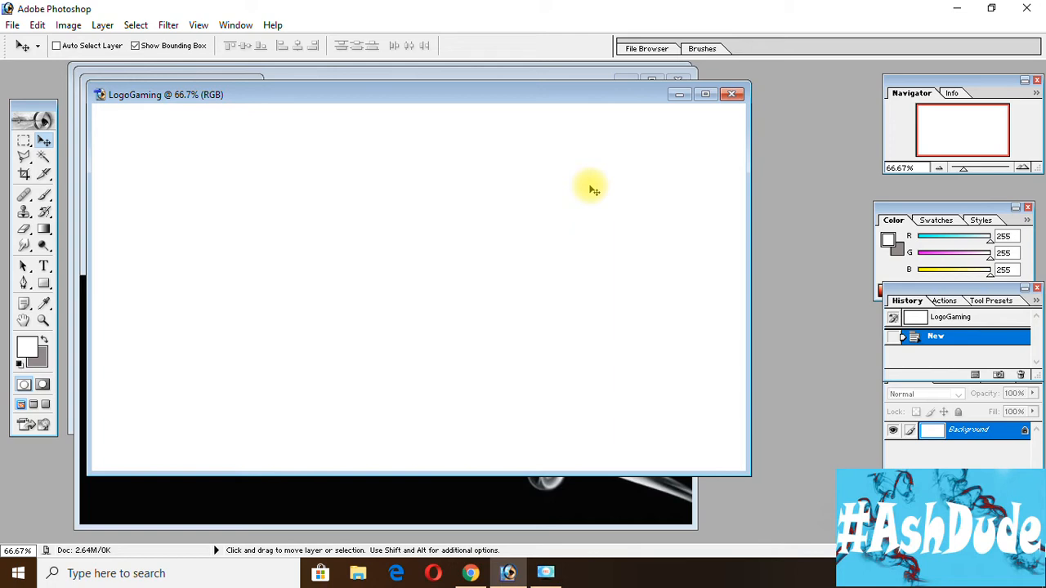
Select the light background of images.jpg with Color Range using sampled colors, and invert the selection to the controller outline.
drag(610, 100, 636, 143)
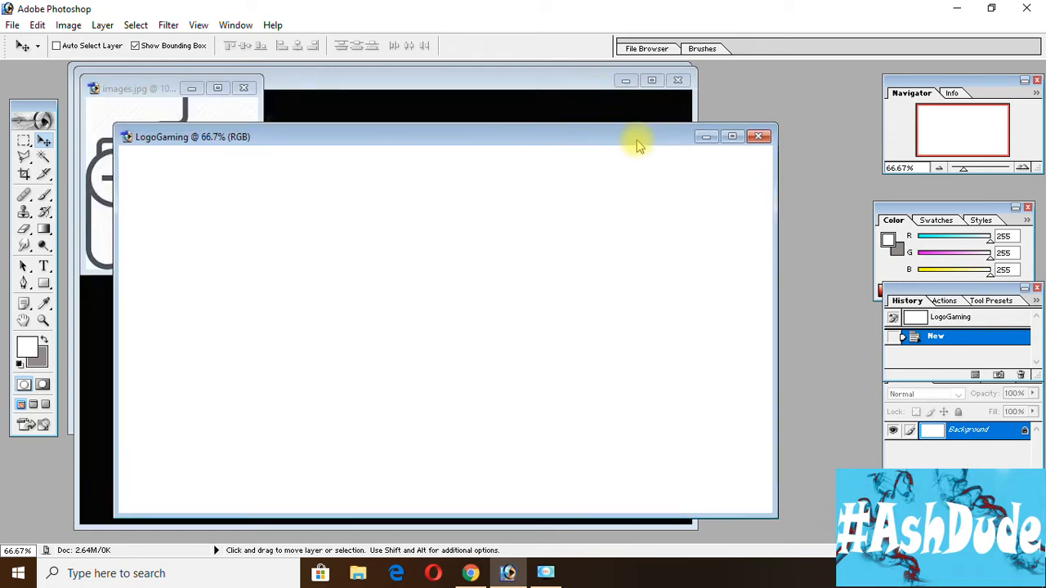
click(180, 115)
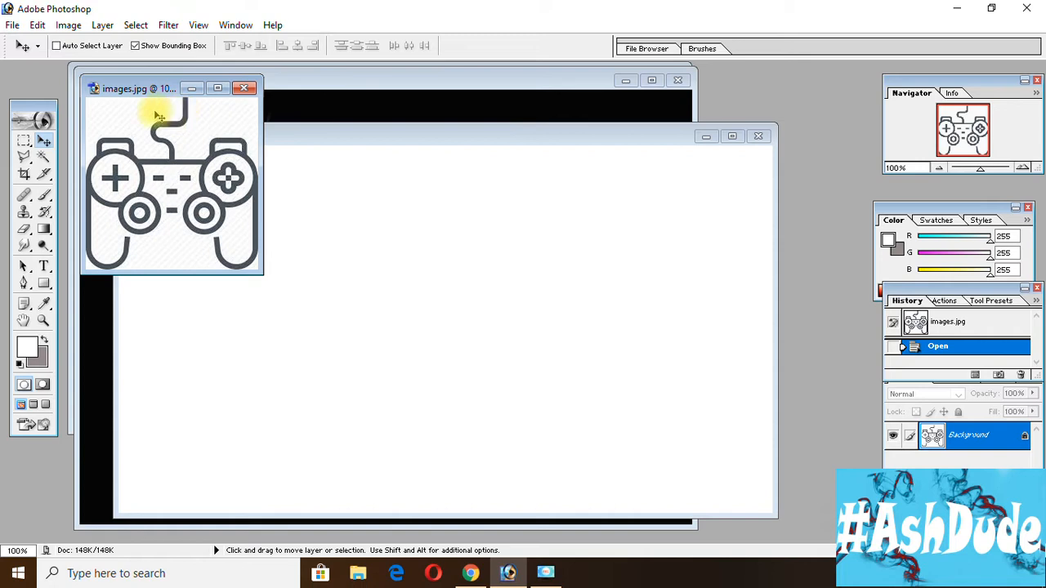
click(136, 27)
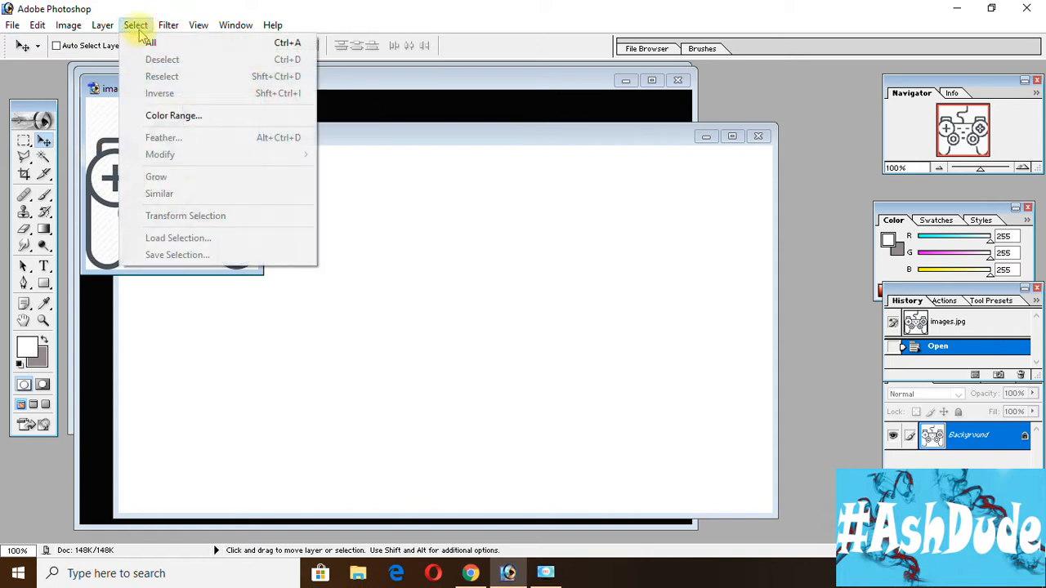
click(204, 115)
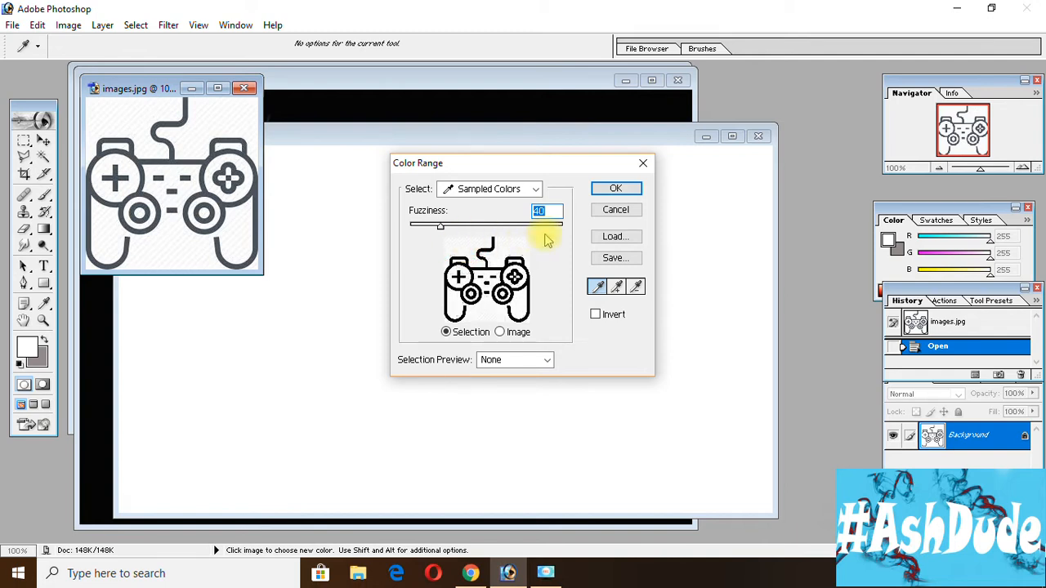
click(615, 188)
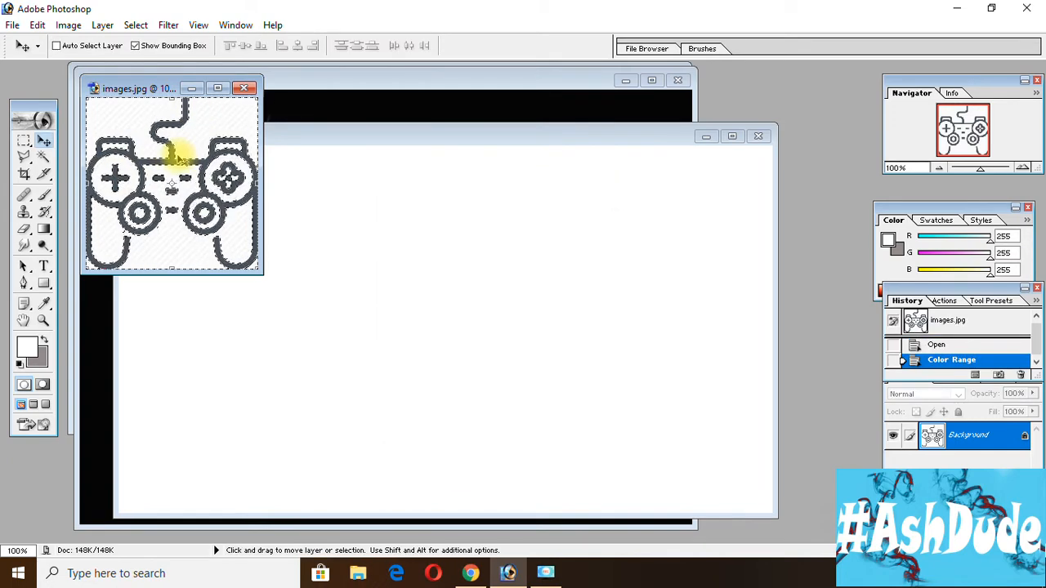
key(ctrl+shift+i)
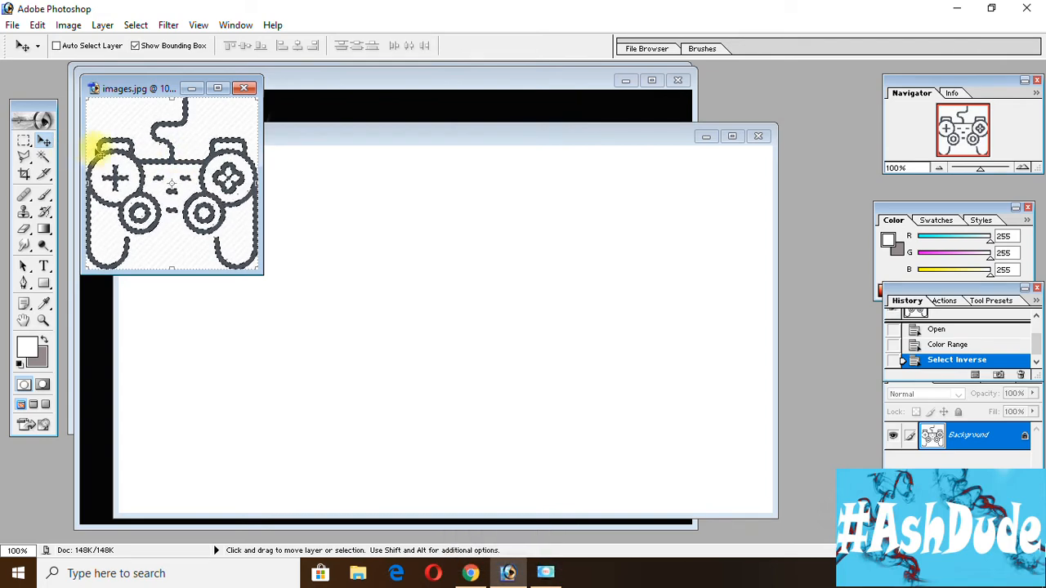
Bring the selected controller outline into the LogoGaming document and position it near the centre of the canvas.
drag(120, 156, 378, 337)
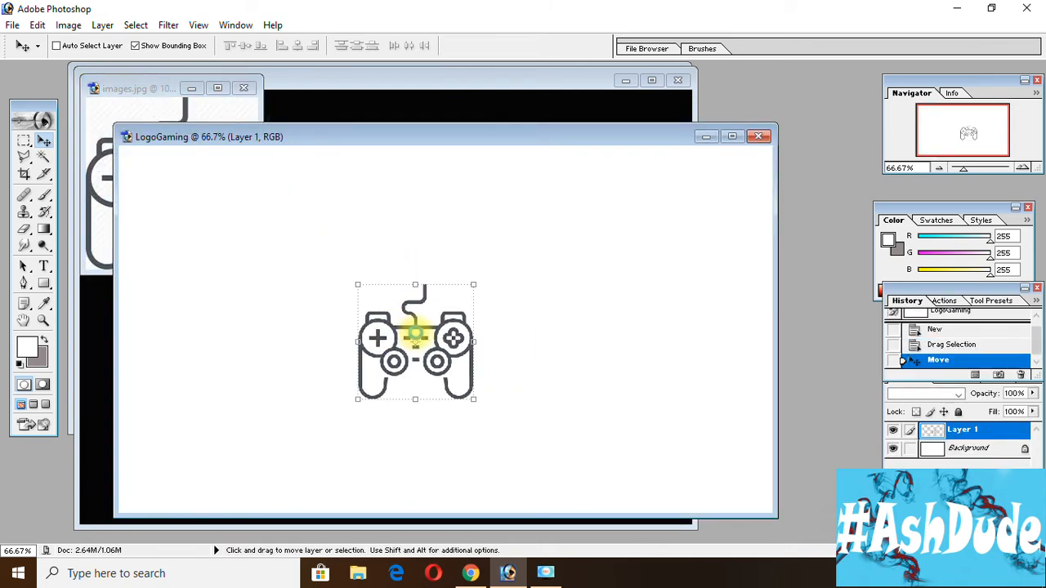
click(194, 94)
click(192, 90)
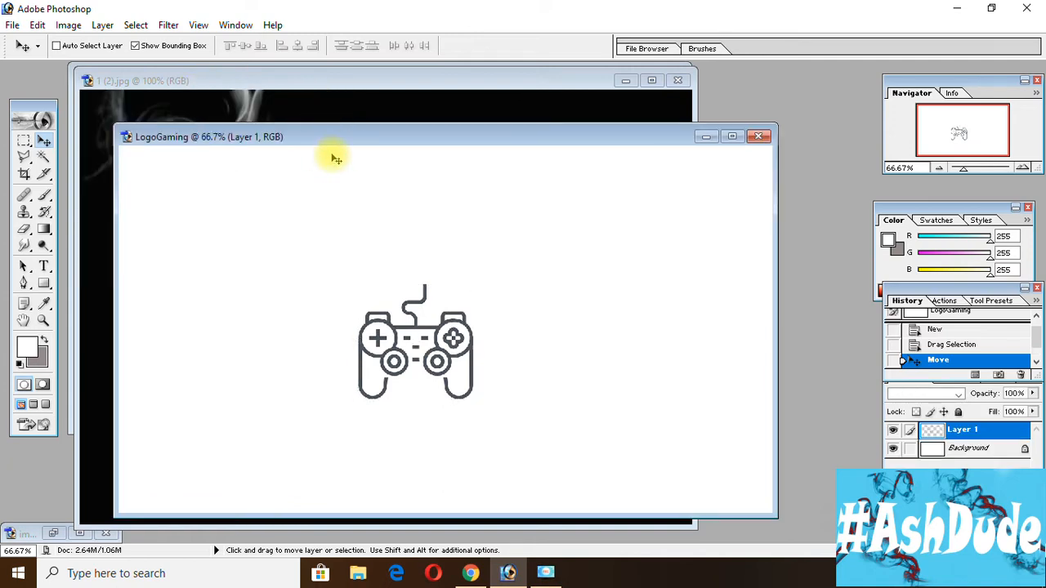
drag(529, 146, 502, 105)
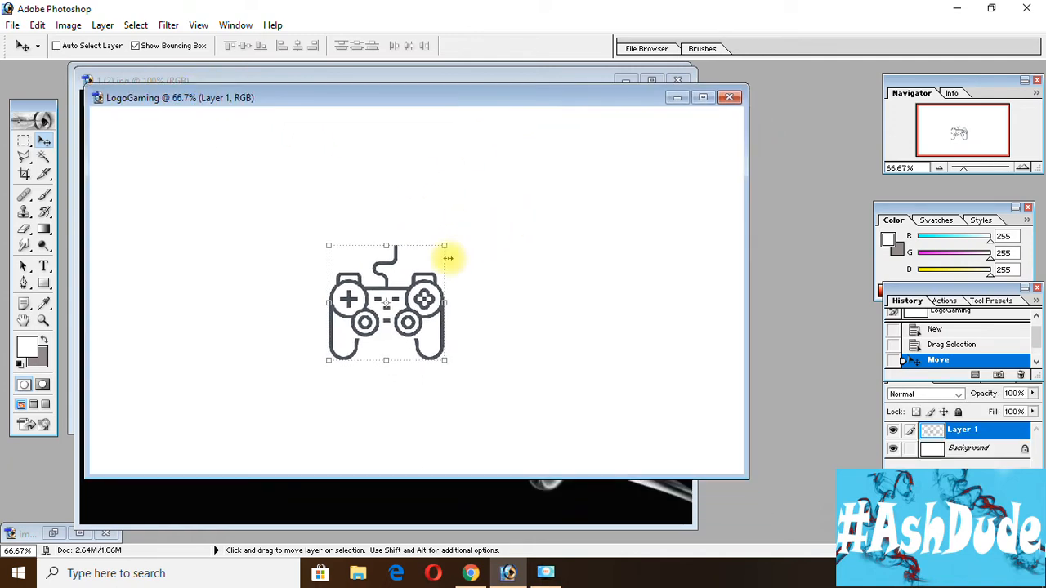
drag(385, 304, 398, 283)
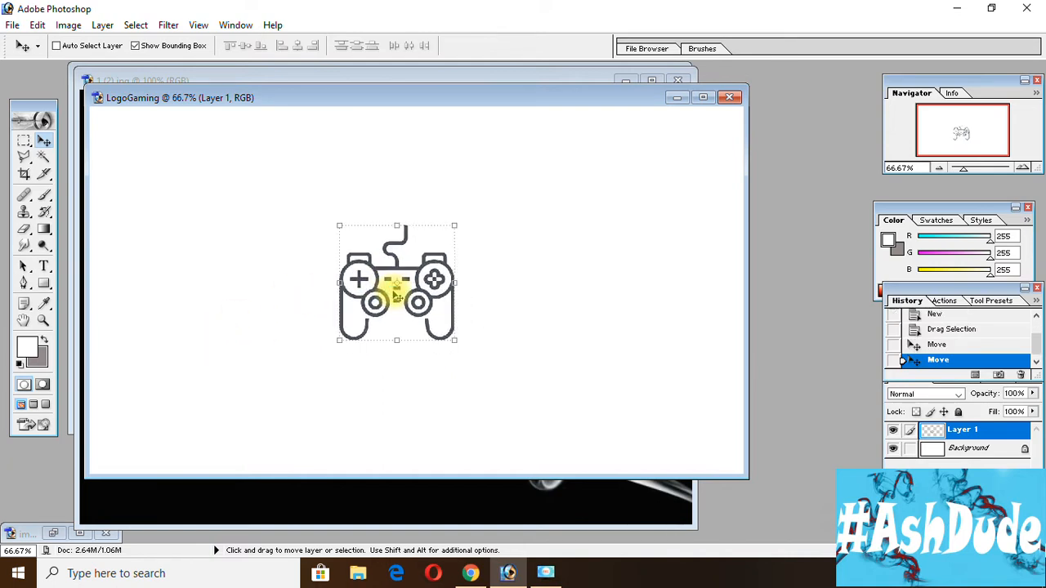
Start a horizontal text layer on the blank canvas beside the controller's left side and set the font size to 60 pt.
click(45, 263)
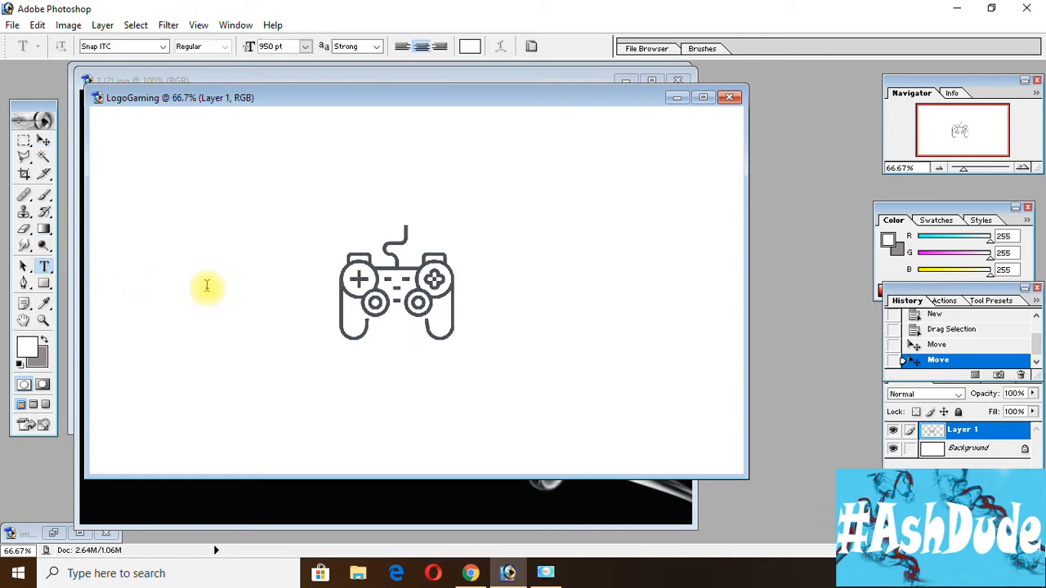
click(207, 285)
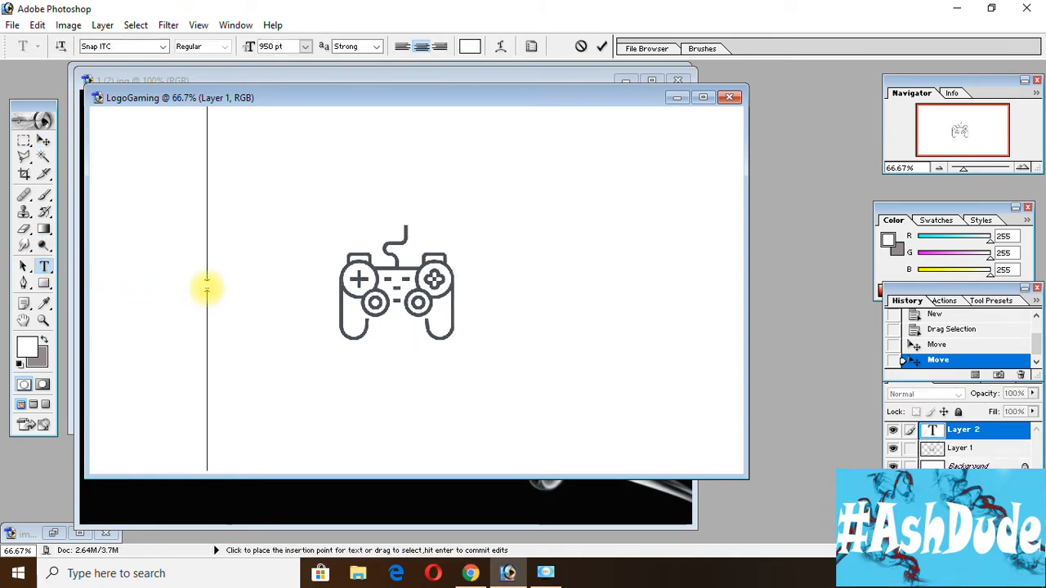
click(305, 47)
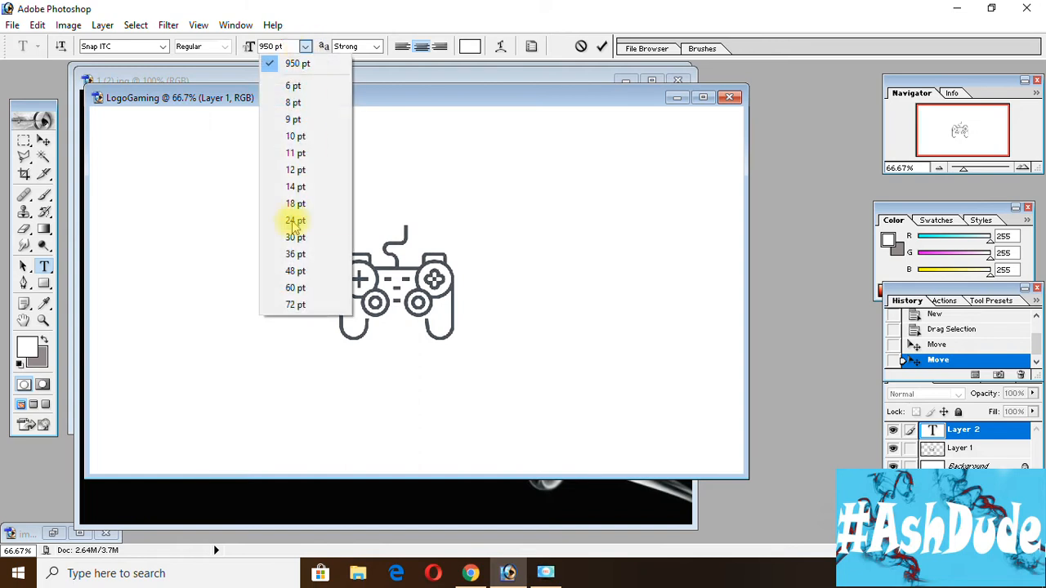
click(296, 270)
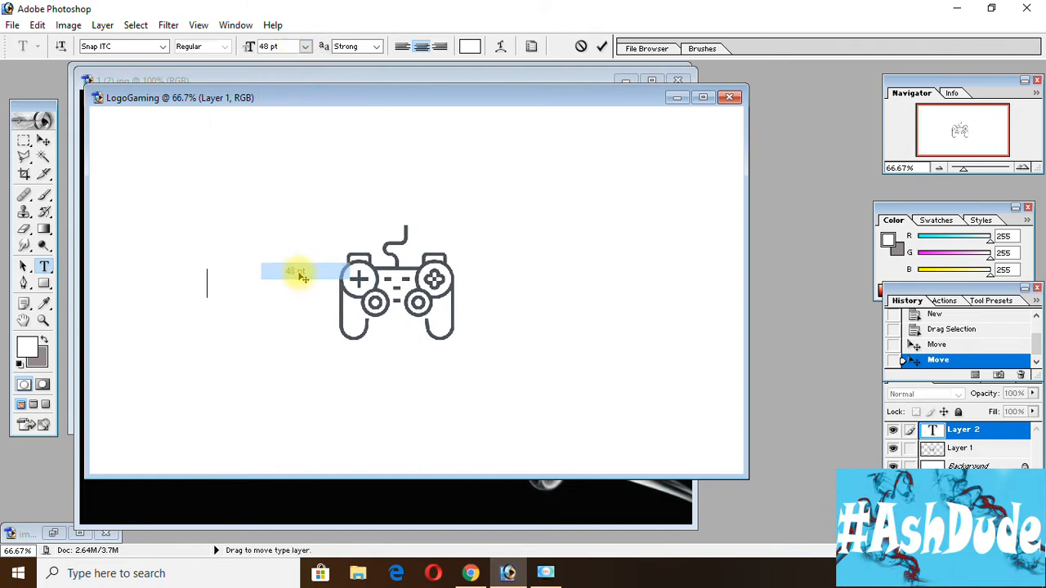
click(305, 46)
click(300, 286)
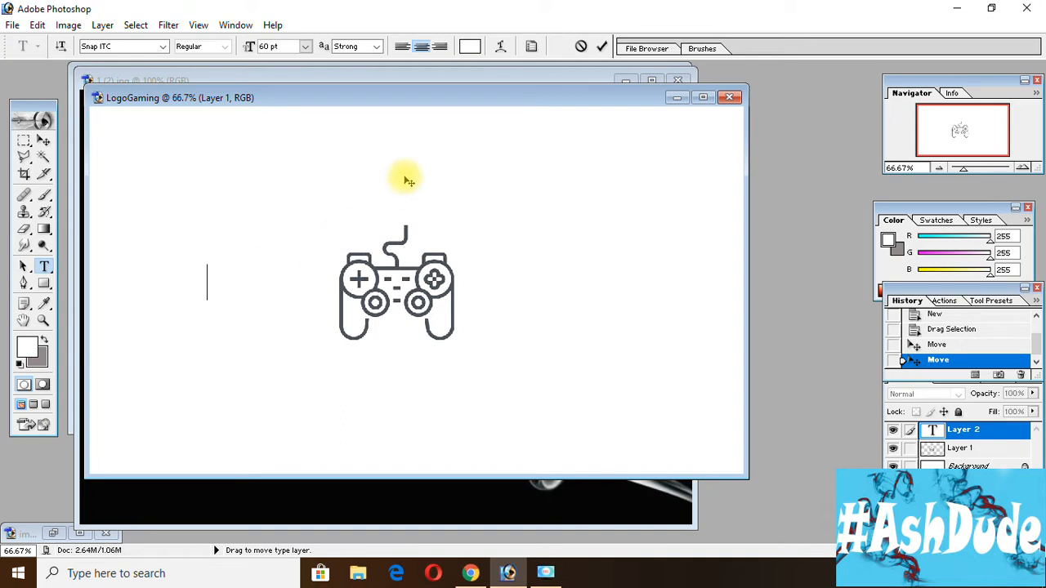
Set the text colour to black (000000) and enter the text "Ash".
click(470, 47)
drag(520, 345, 460, 490)
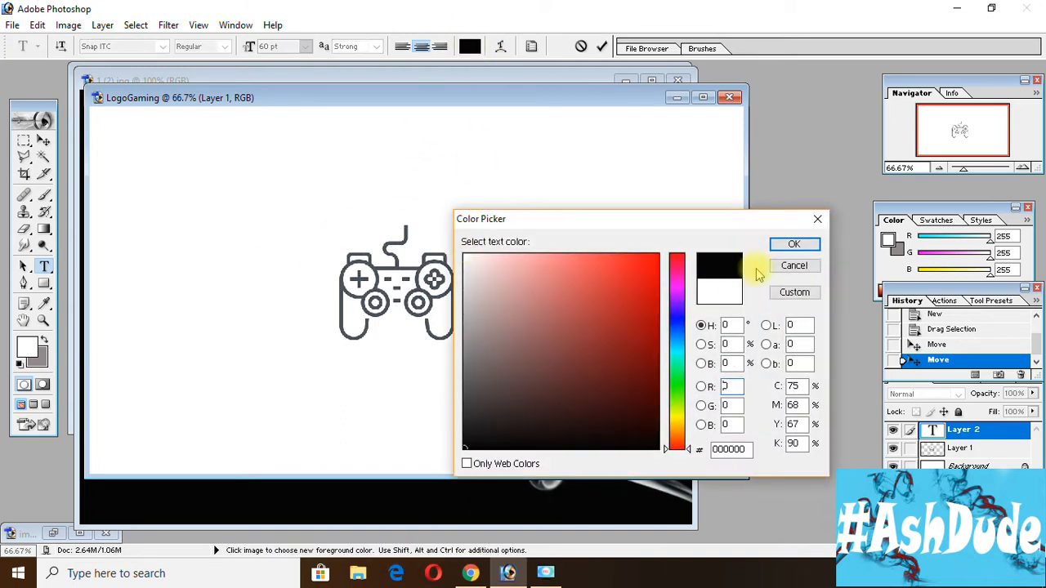
click(797, 243)
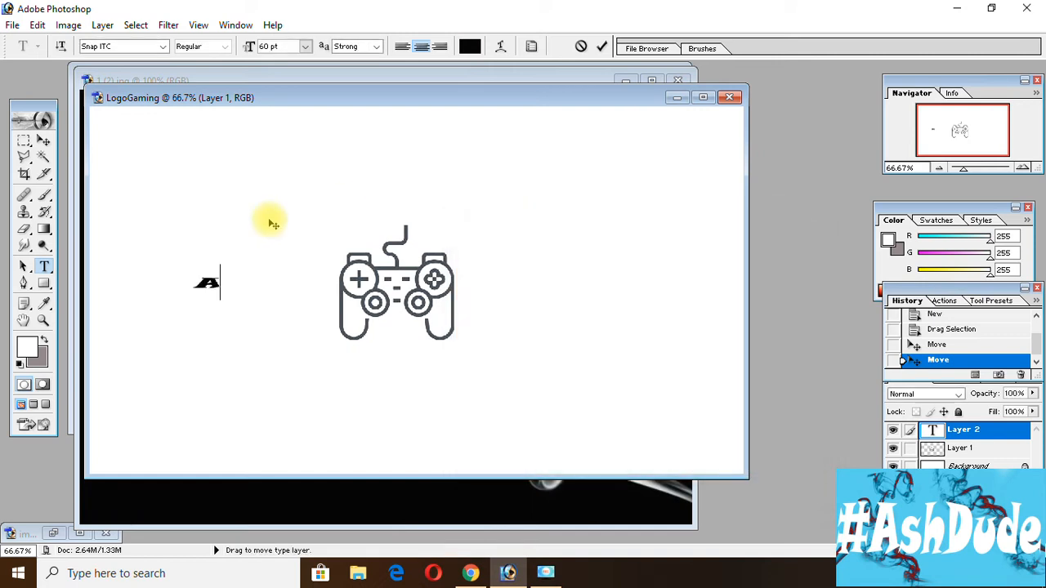
text(sh)
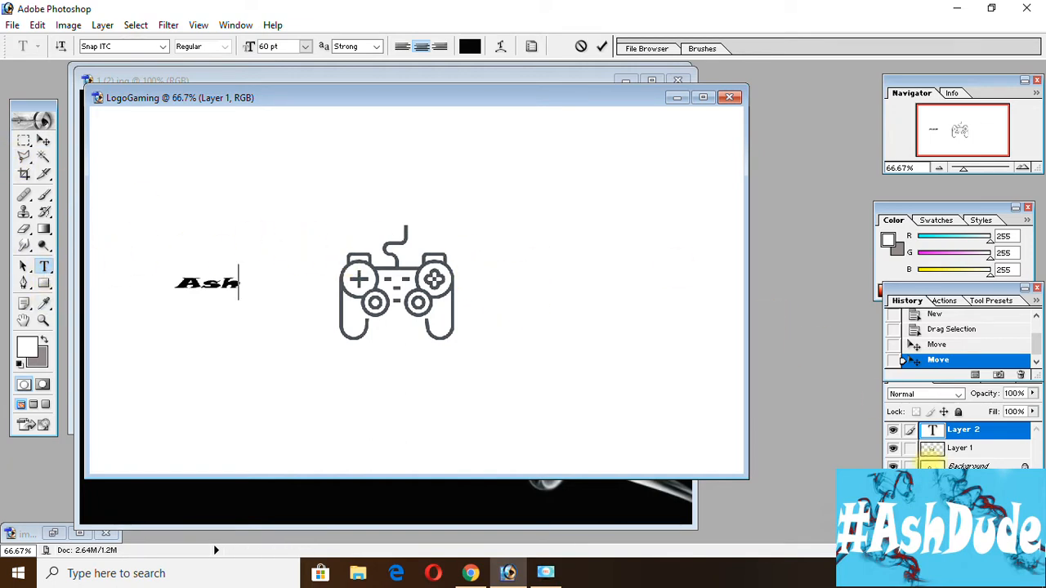
Add a new layer and place the text "Gamer" on it at the controller's right side.
click(999, 536)
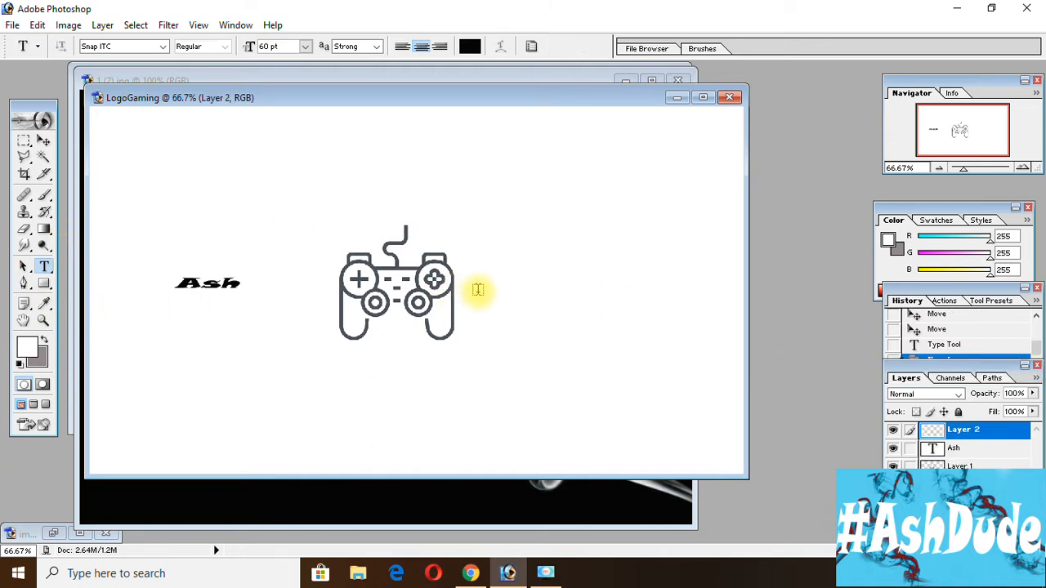
click(487, 275)
text(Gamer)
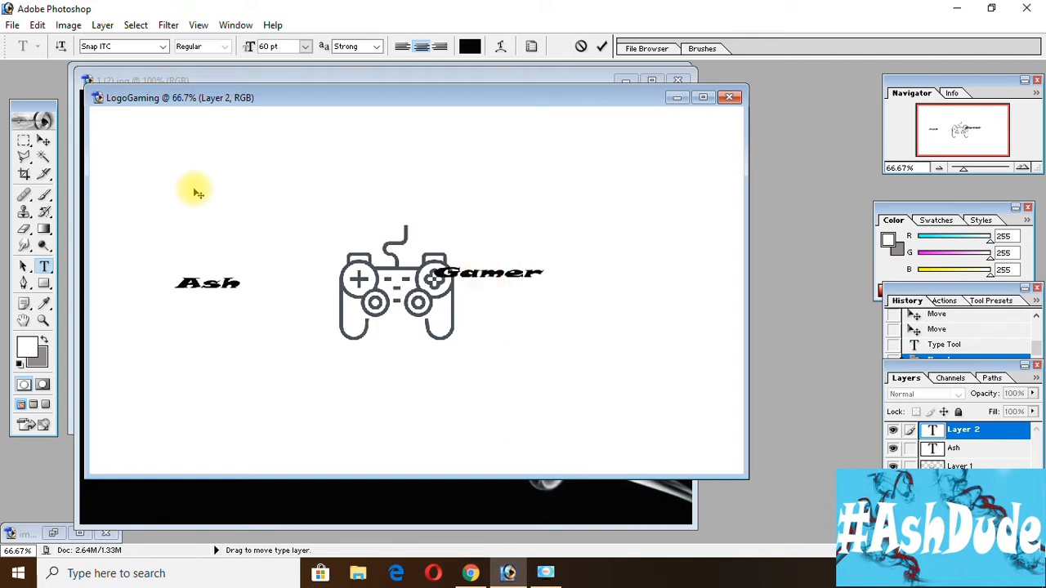
click(43, 142)
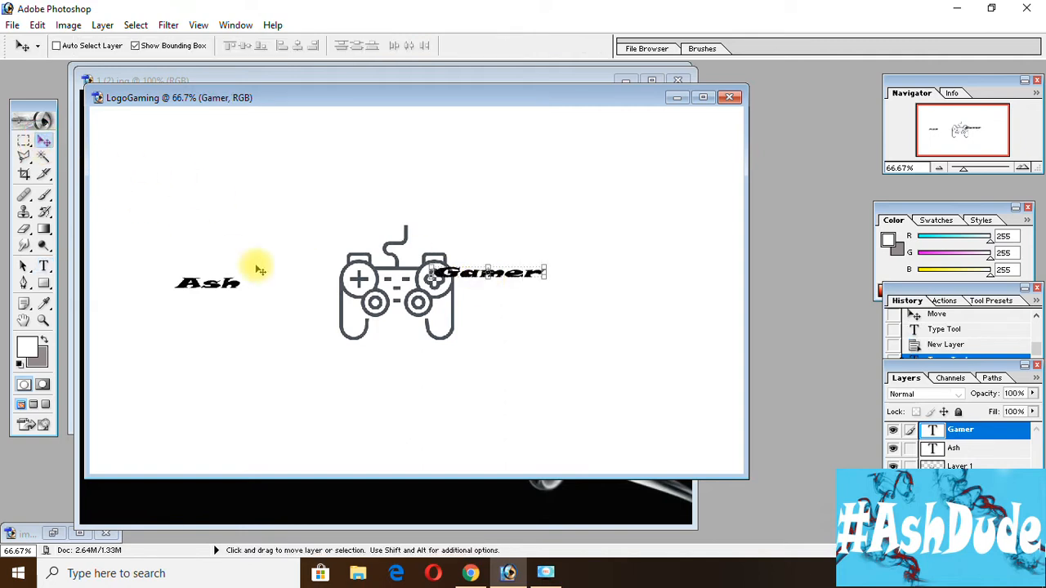
Add another new layer and place the text "GAMER" in capitals on it, below and left of the controller.
key(ctrl+shift+alt+n)
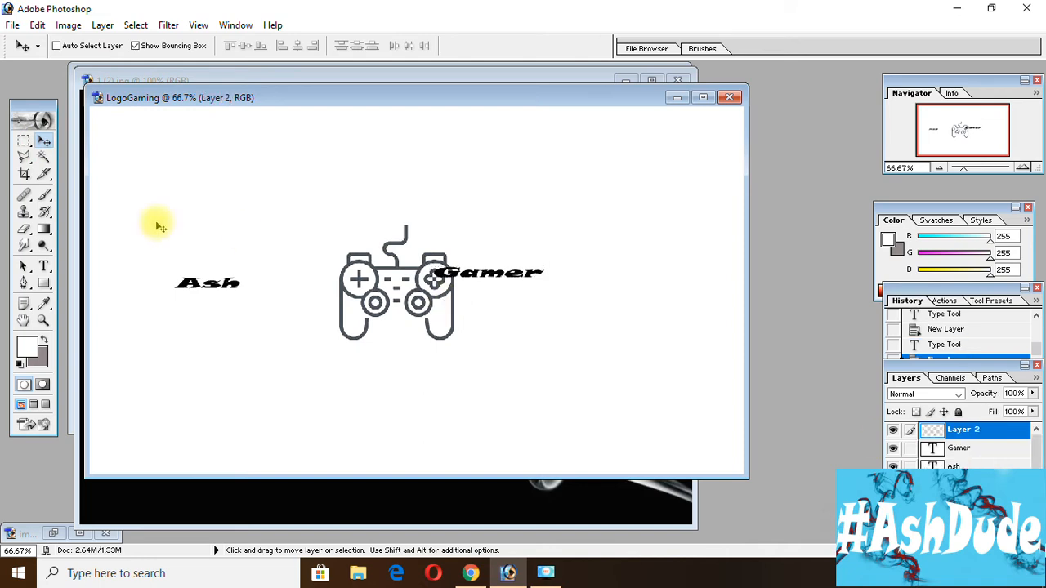
click(45, 265)
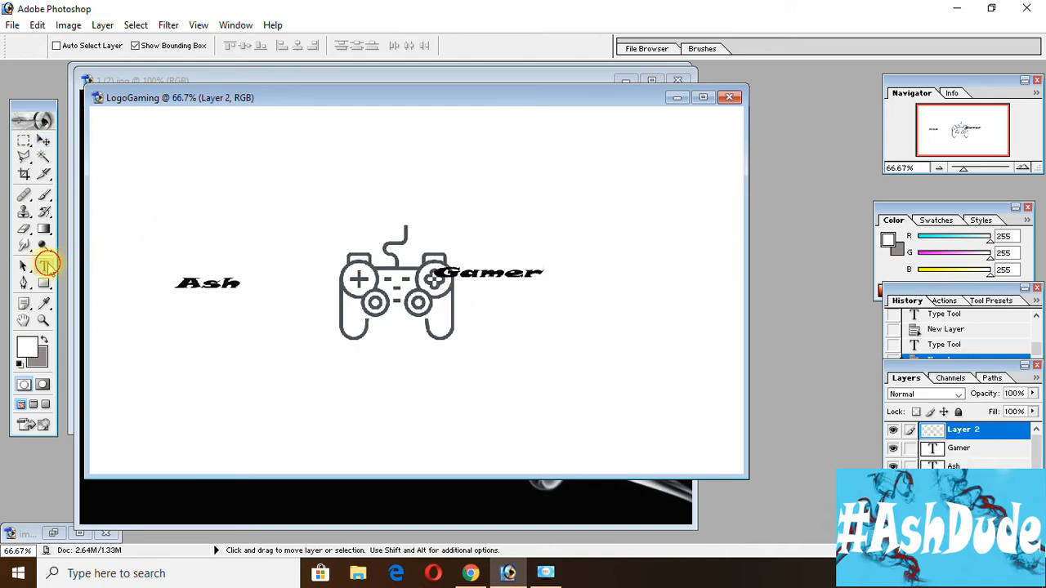
click(311, 371)
text(Gamer)
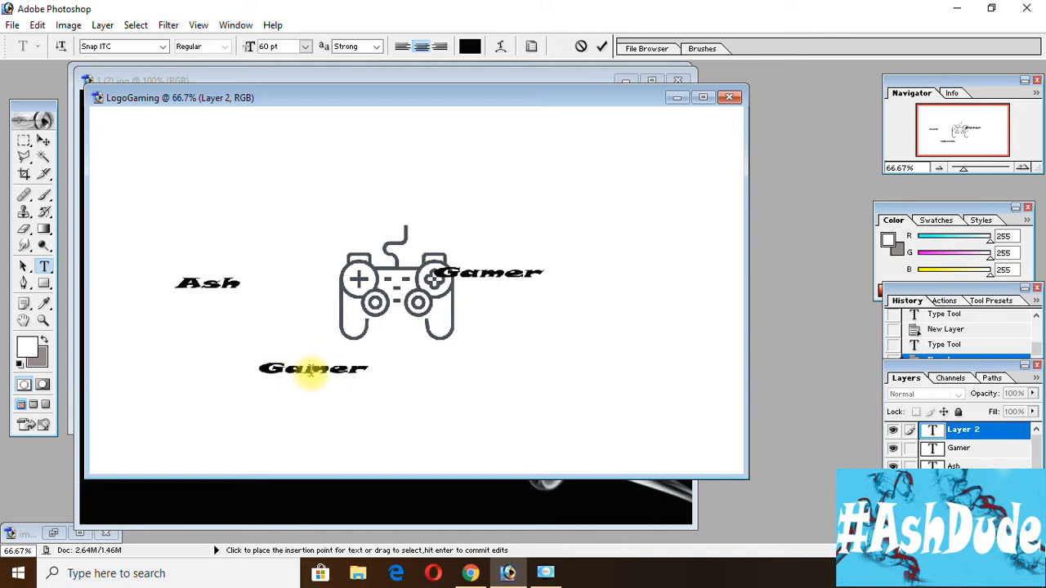
key(Left)
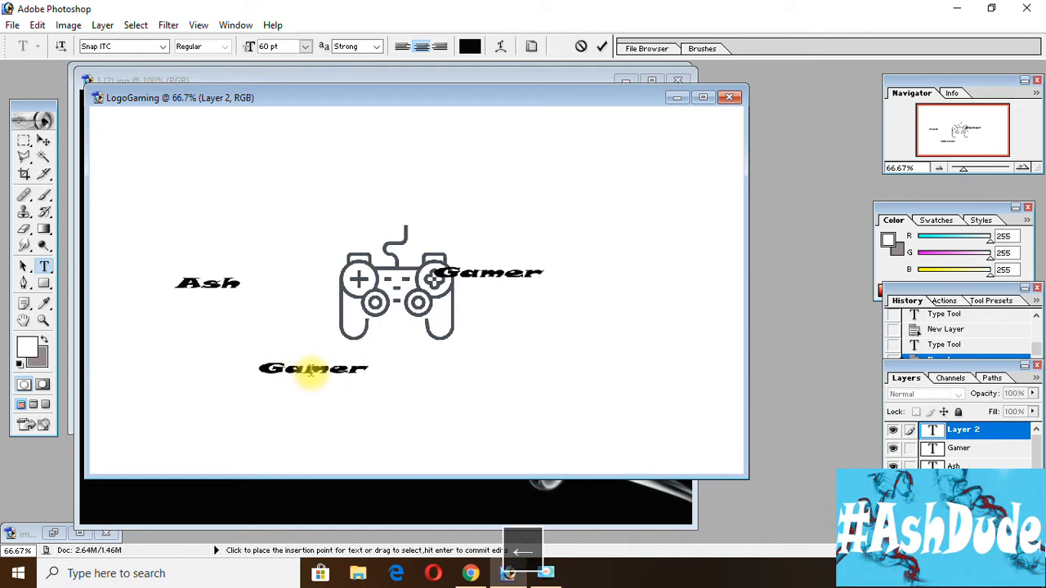
key(BackSpace)
key(BackSpace)
key(BackSpace)
key(BackSpace)
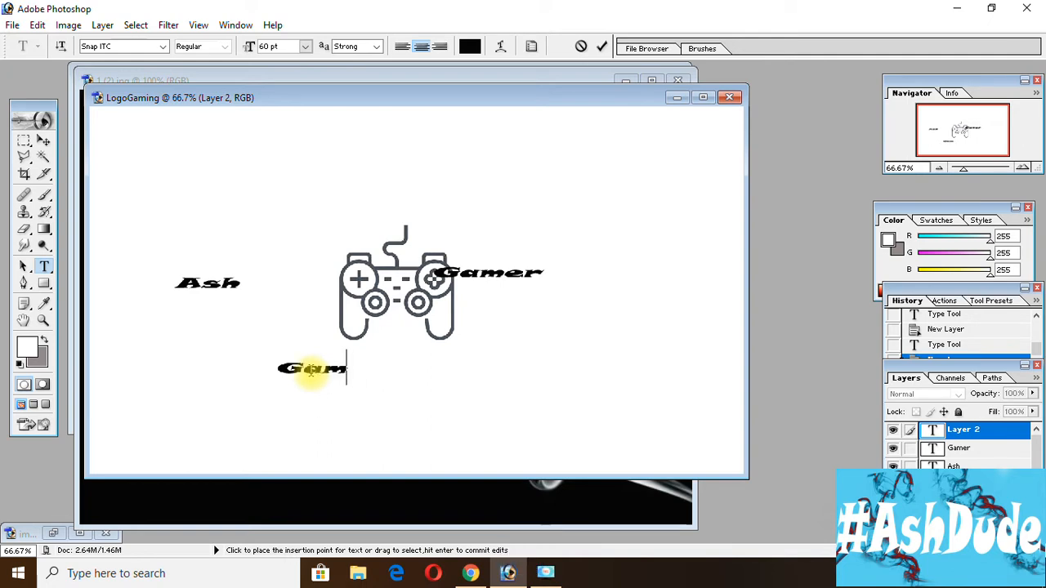
text(AMER)
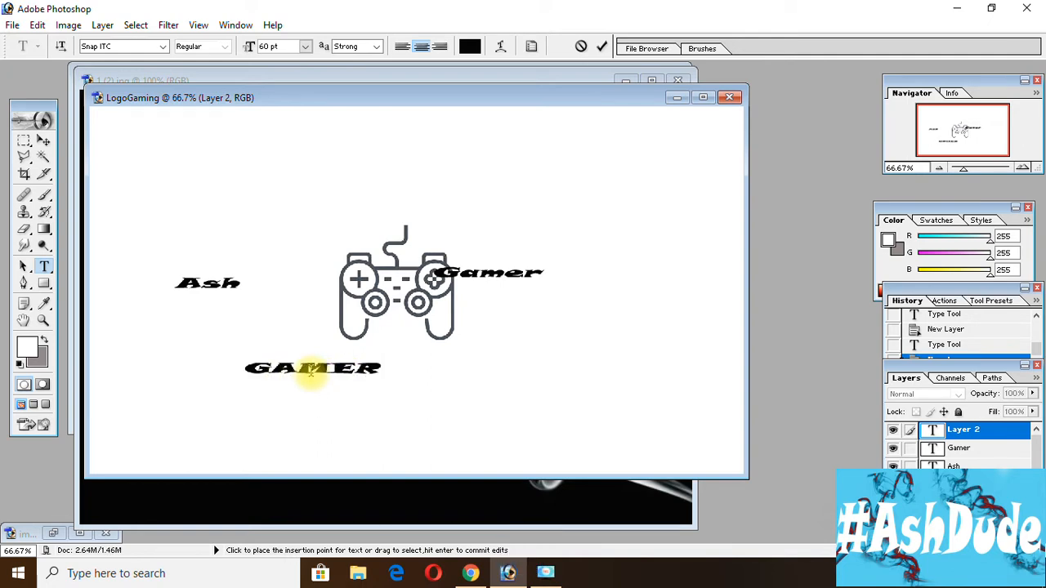
Insert a line reading "PRO" above the capitalised "GAMER" text and commit the text.
key(Left)
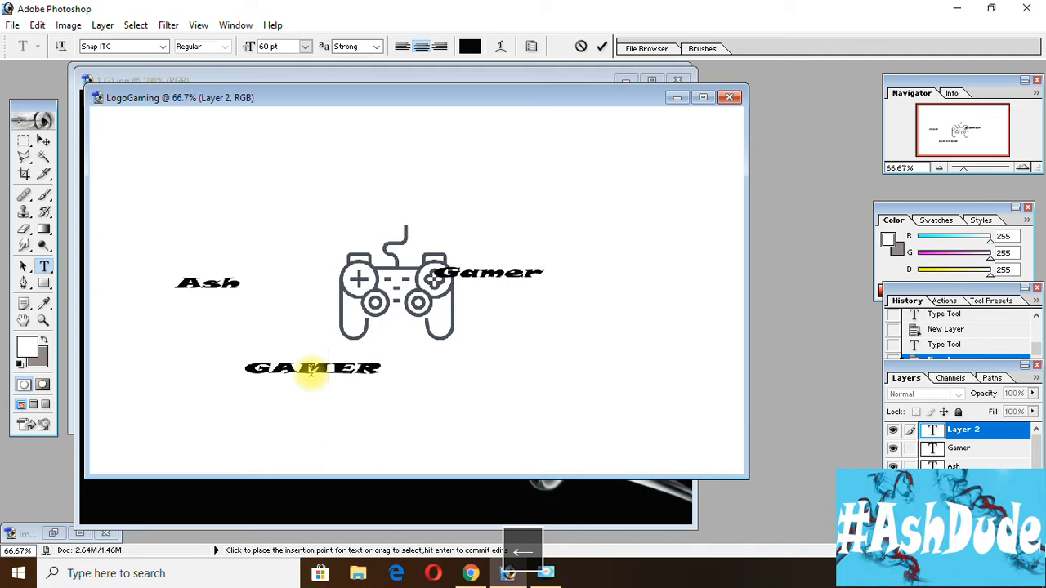
key(Return)
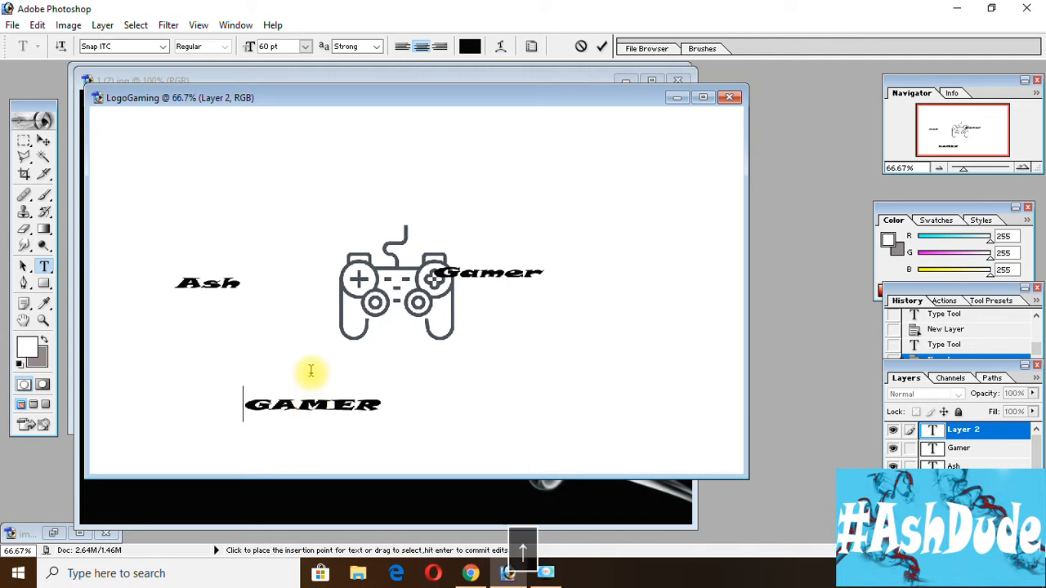
text(PRO)
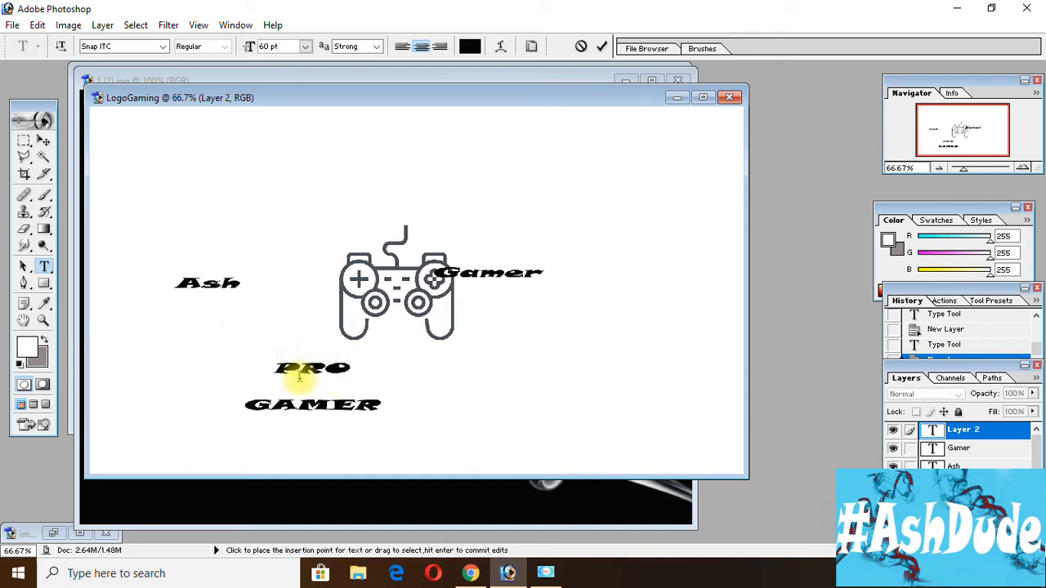
click(44, 141)
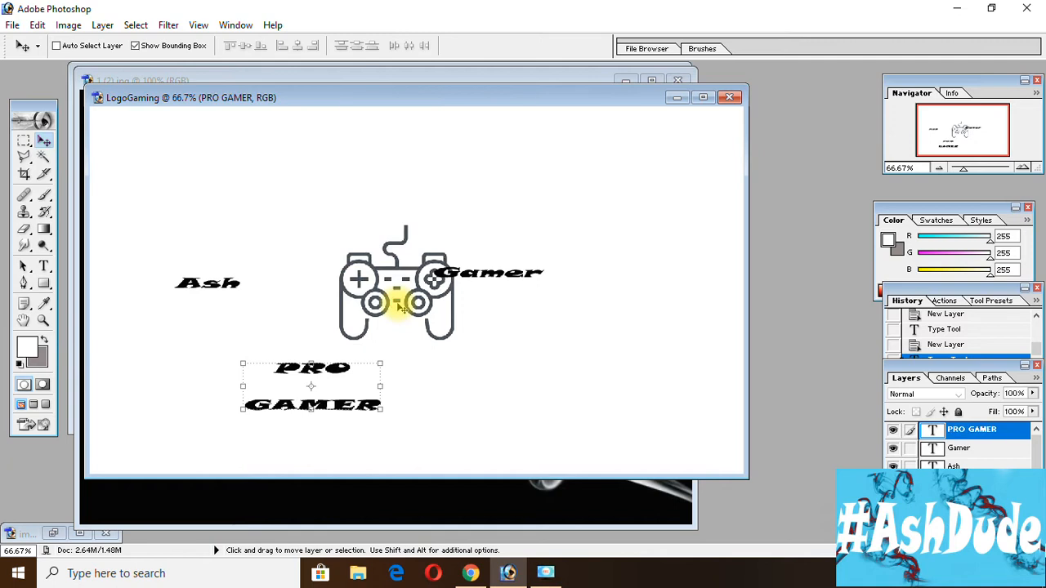
Look at the source pictures in the PhotoshopPngLogo Google Drive folder in Chrome, and return to Photoshop.
key(super+d)
click(278, 232)
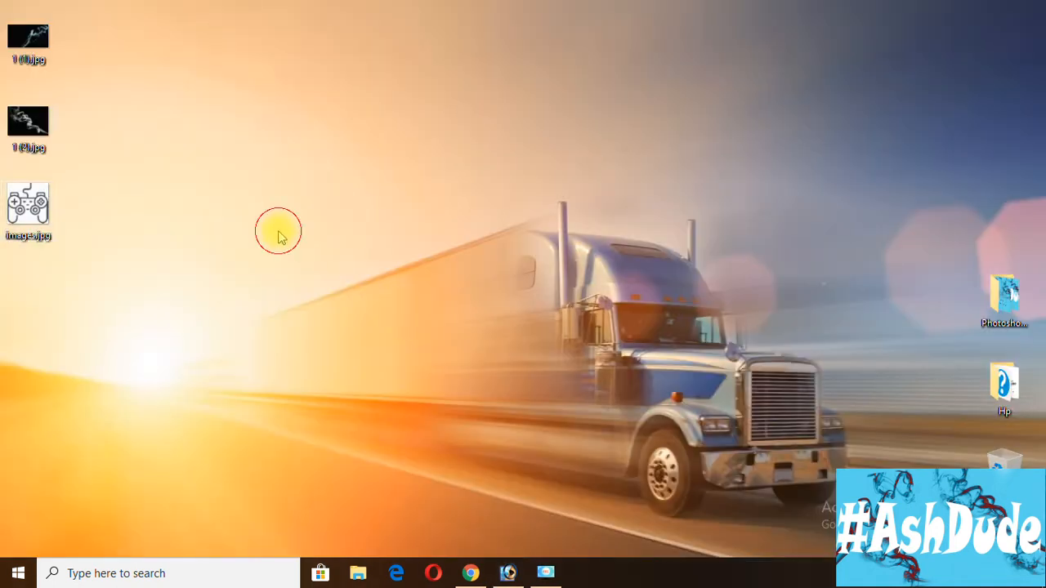
click(472, 574)
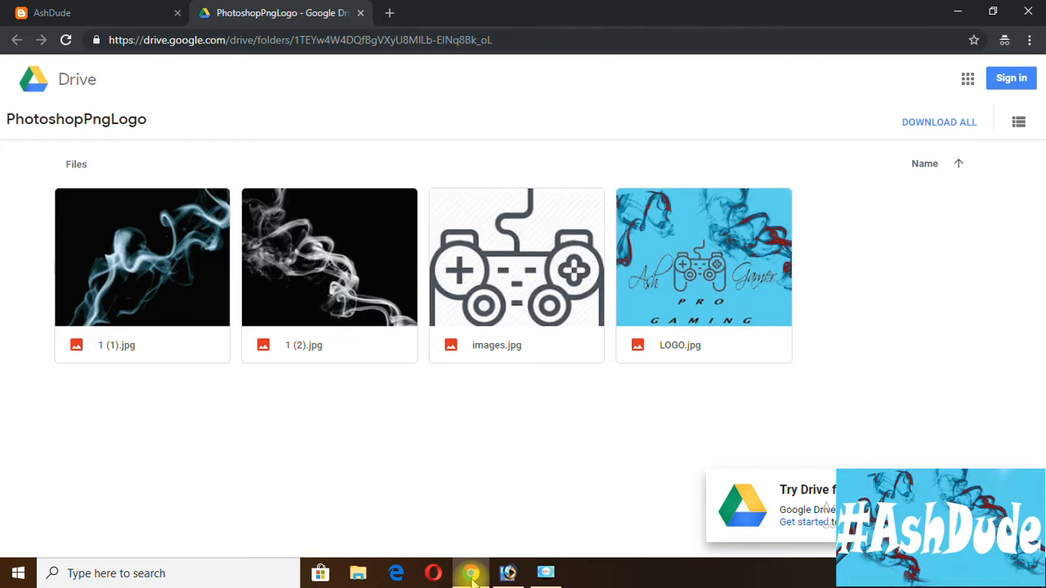
click(472, 575)
click(546, 574)
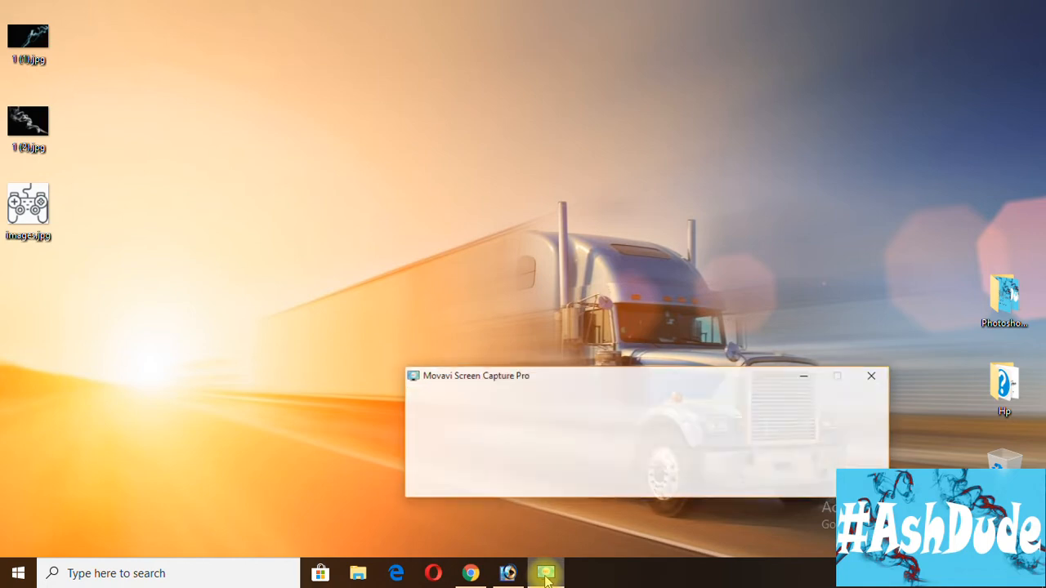
click(516, 572)
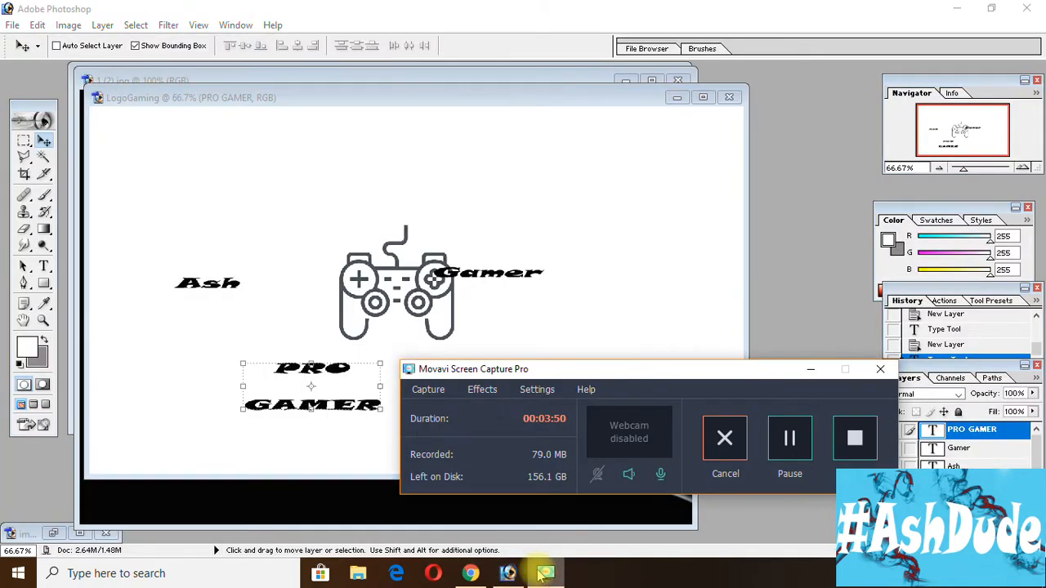
click(812, 371)
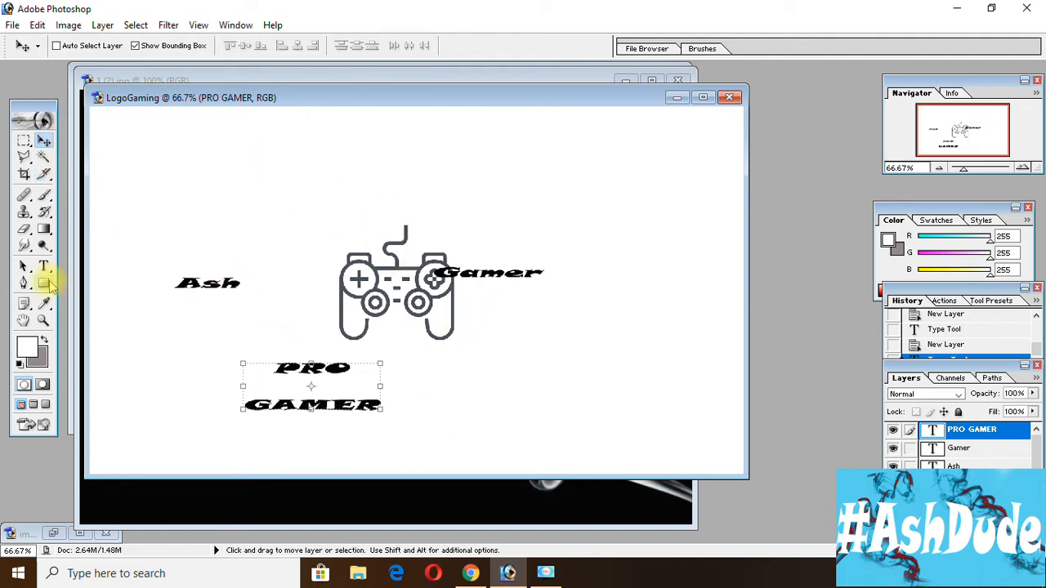
Change the font of the "Ash" text to Scriptina, copy the font name and commit the edit.
click(44, 266)
drag(174, 283, 245, 288)
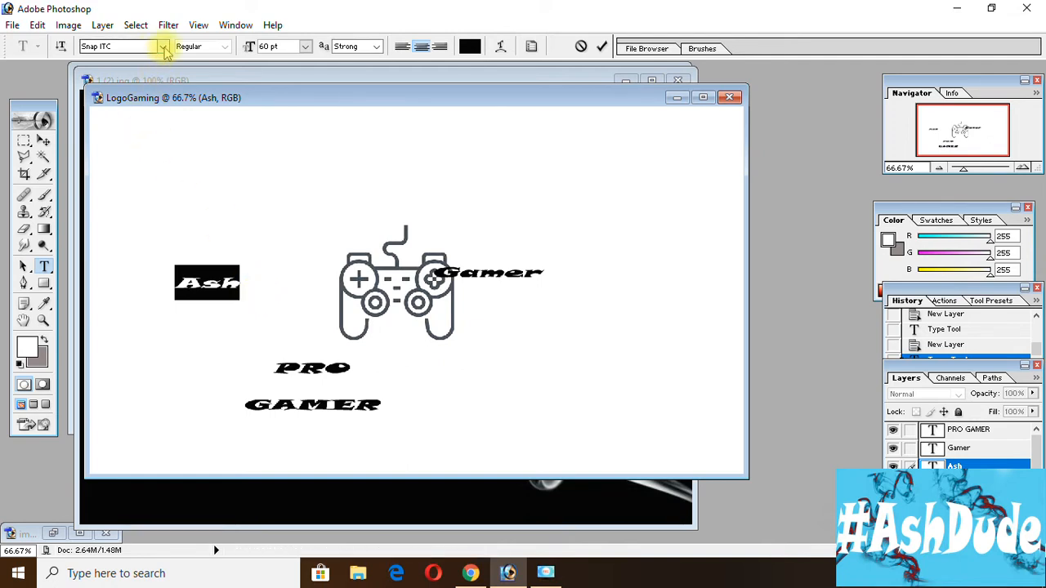
text(S)
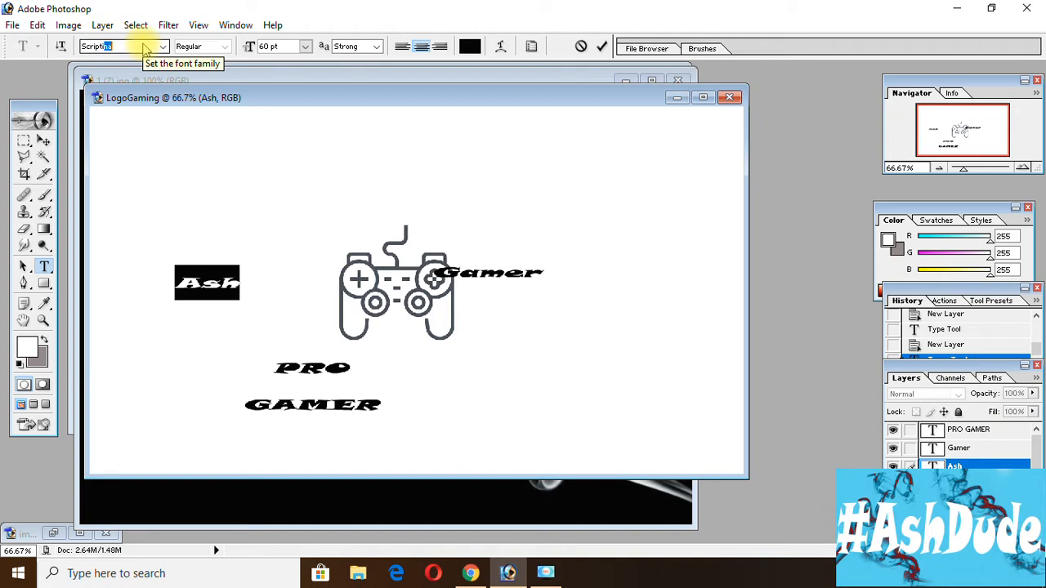
text(cripti)
key(Return)
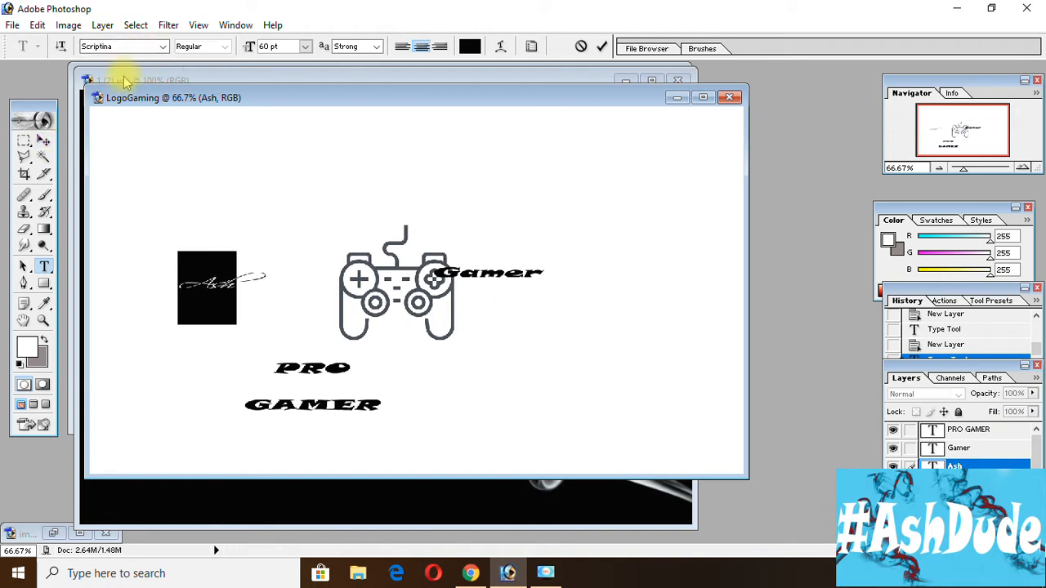
click(122, 51)
key(ctrl+c)
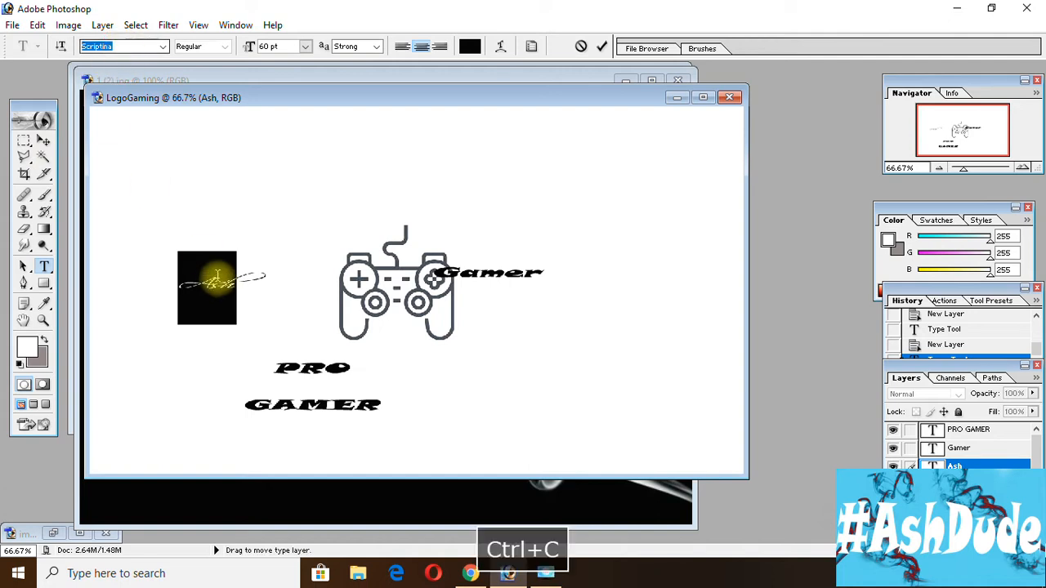
click(43, 146)
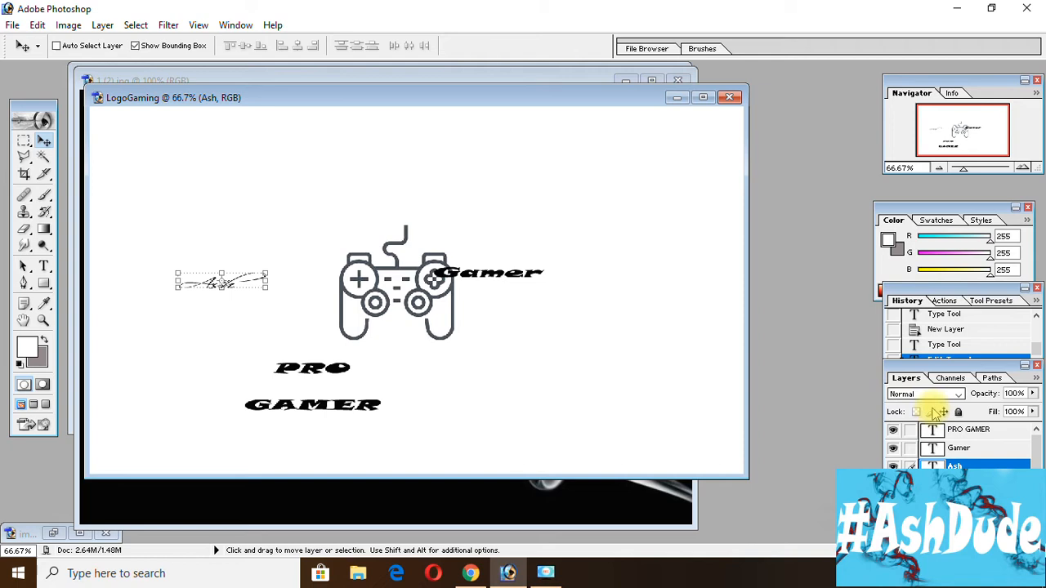
Change the font of the "Gamer" text to Scriptina using the copied font name and commit the edit.
click(963, 449)
click(43, 266)
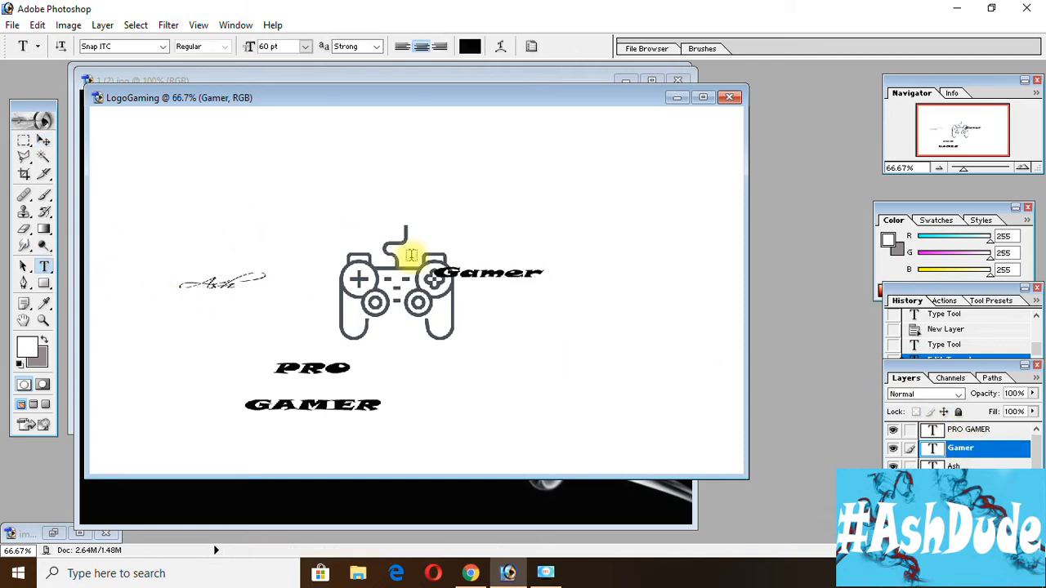
drag(433, 276, 547, 275)
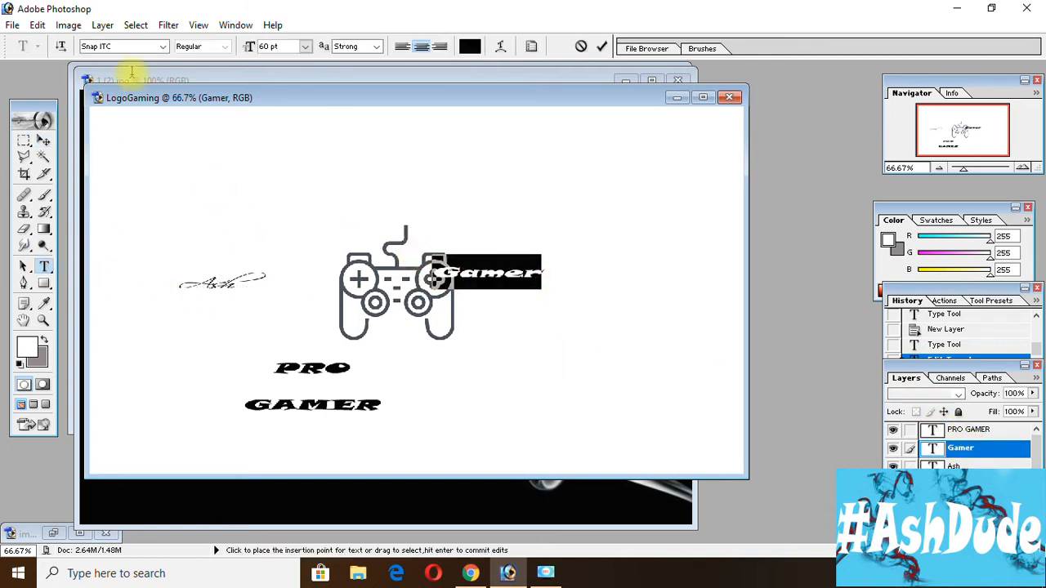
click(136, 47)
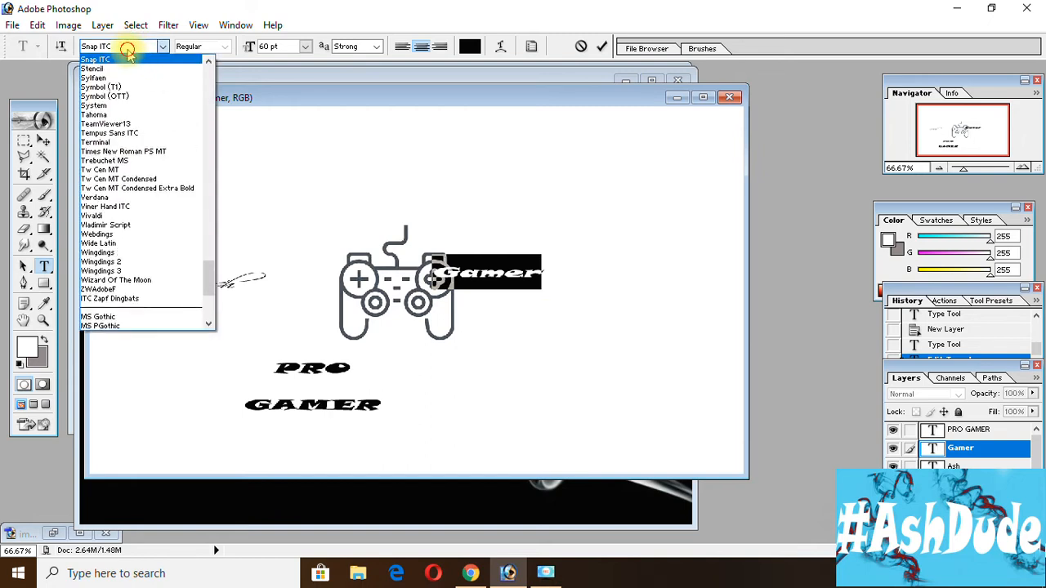
click(112, 49)
key(ctrl+v)
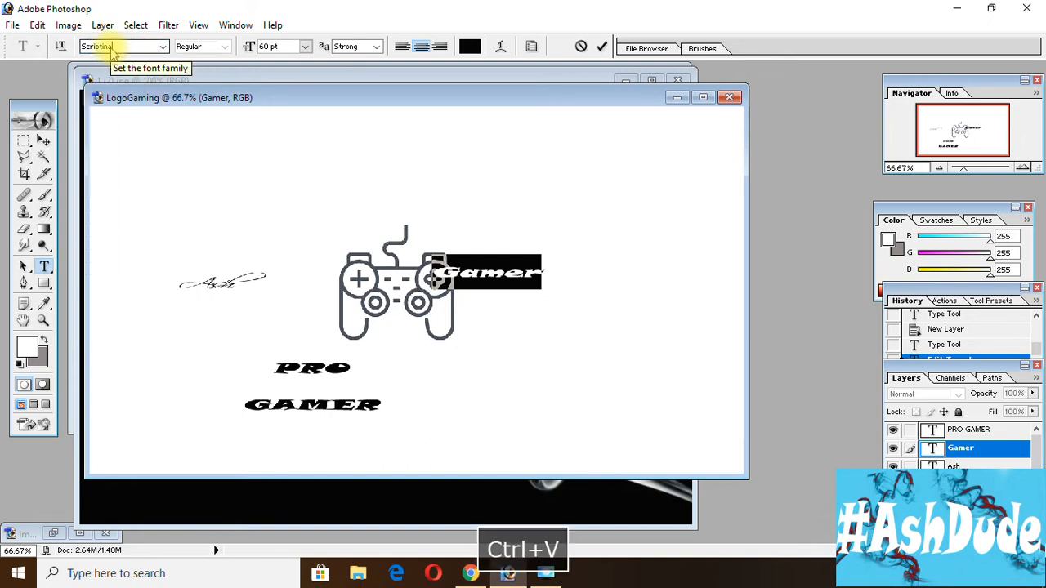
click(44, 141)
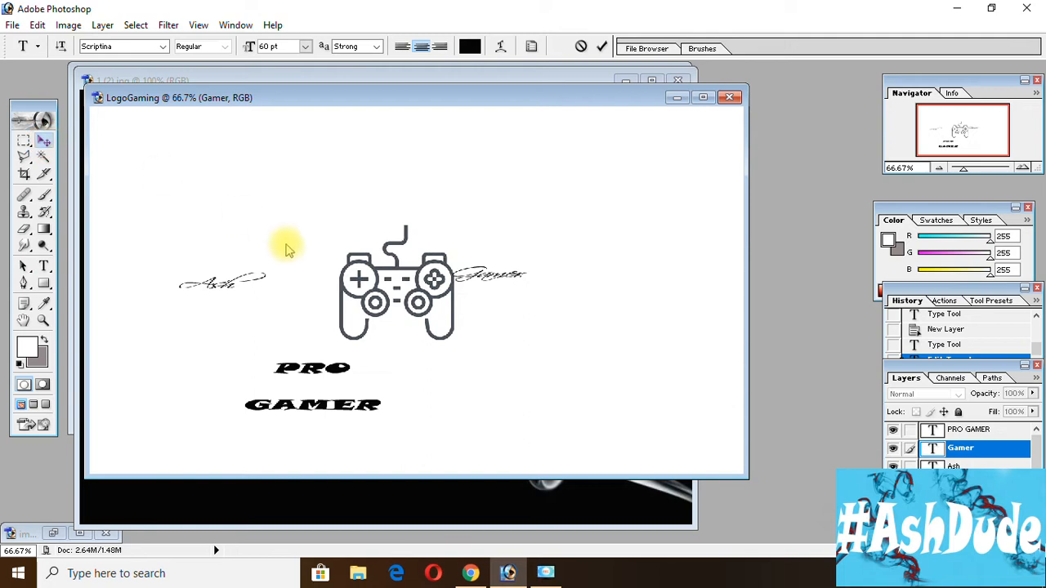
click(44, 265)
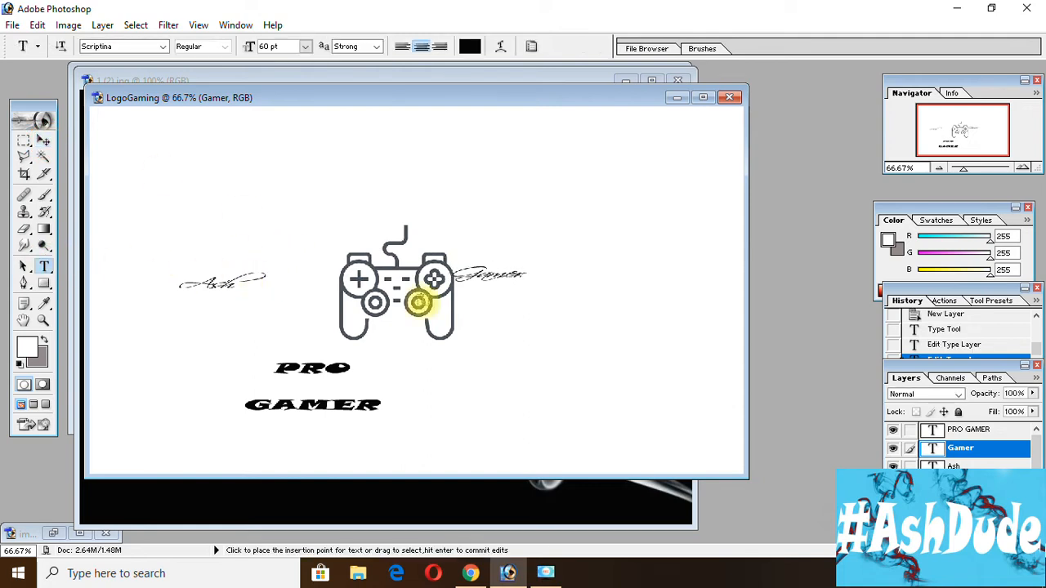
drag(474, 269, 537, 271)
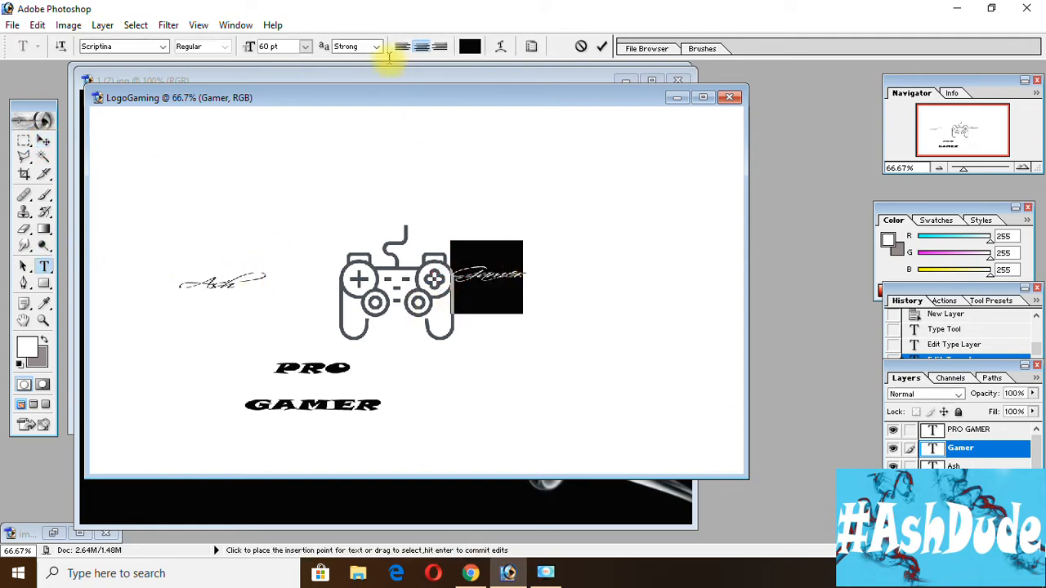
click(306, 47)
click(304, 47)
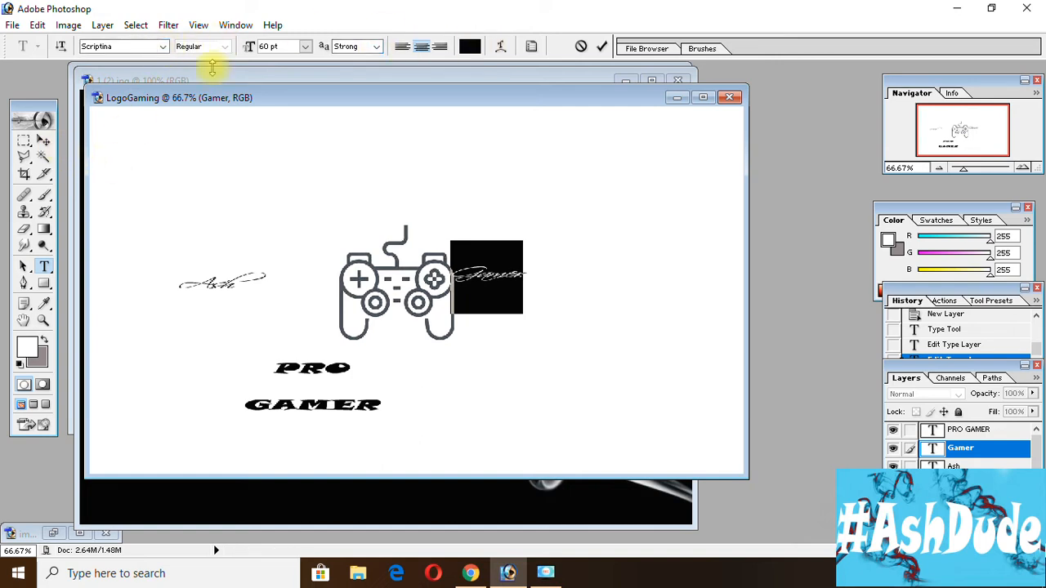
click(368, 47)
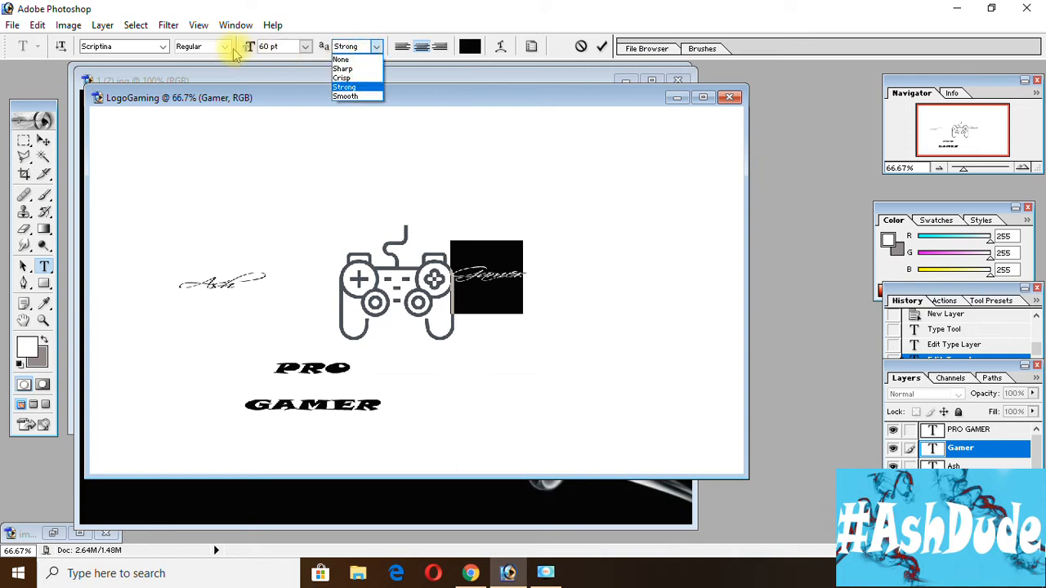
click(51, 137)
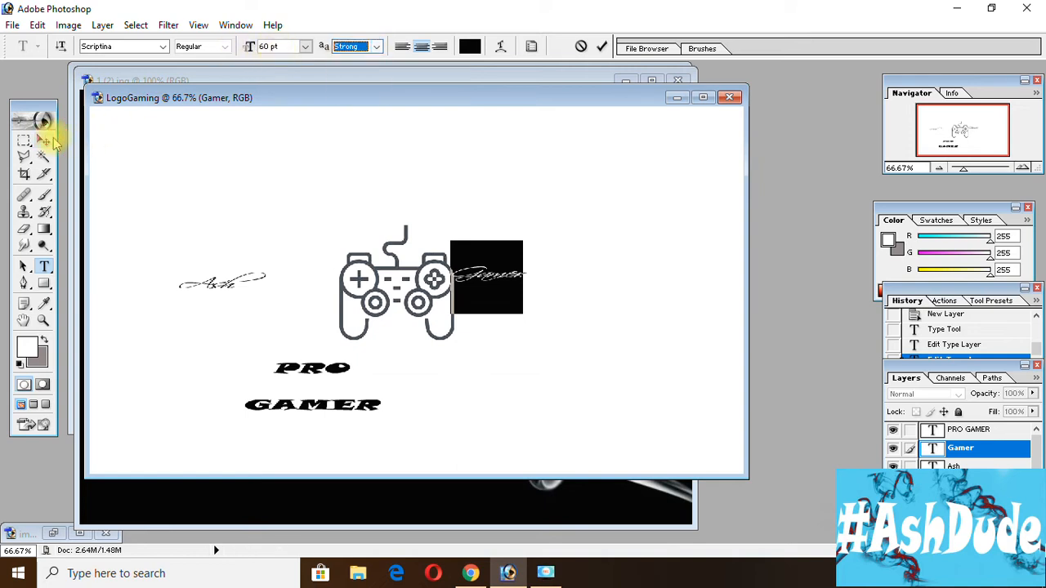
drag(485, 266, 542, 280)
click(43, 140)
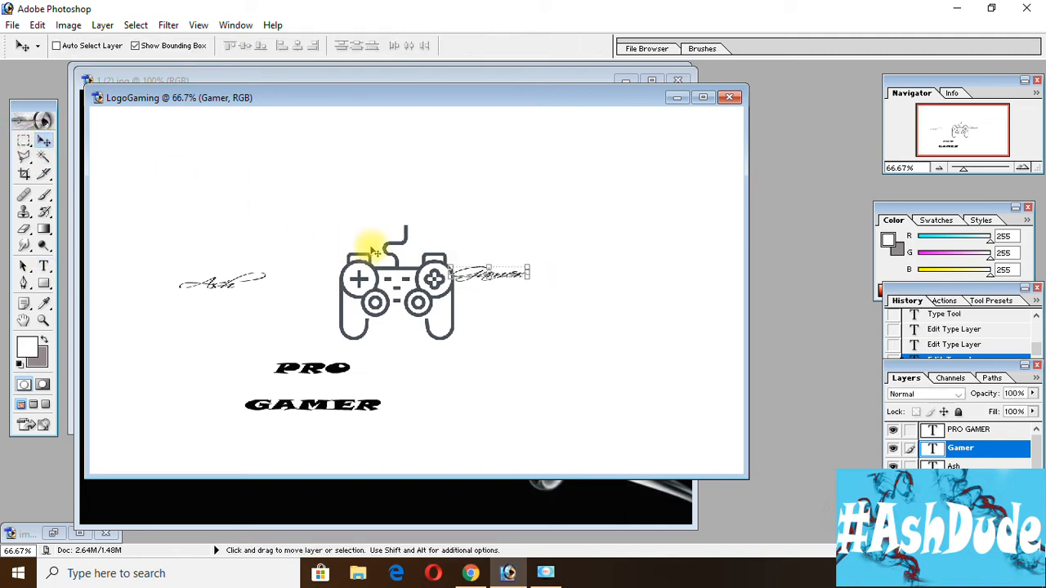
Nudge the "Gamer" text down beside the controller, stretch its height to about 435% and apply the transformation.
mouse_move(498, 281)
mouse_down()
mouse_move(497, 329)
mouse_move(502, 298)
mouse_up()
key(ctrl+t)
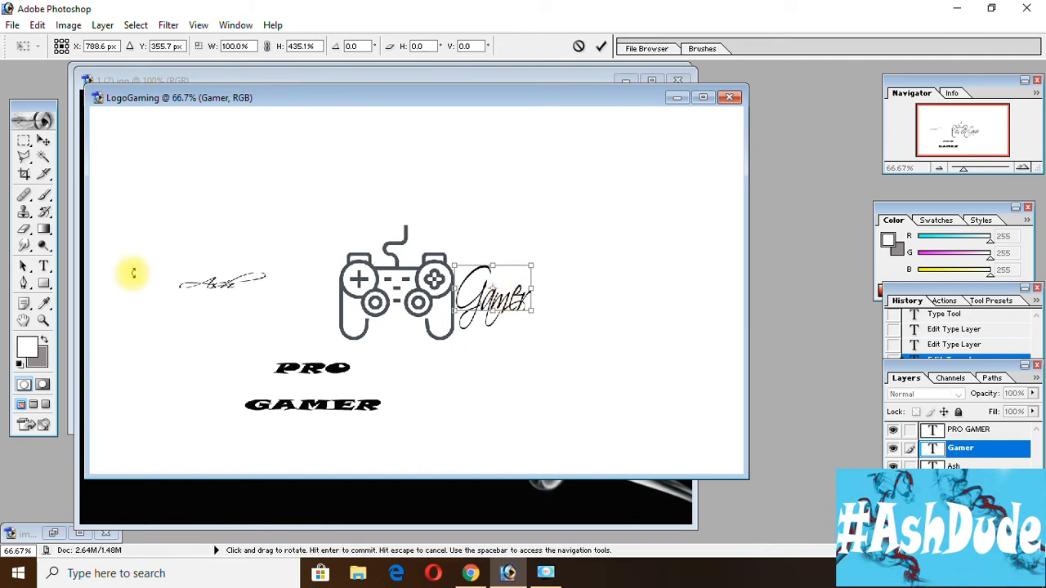
click(44, 140)
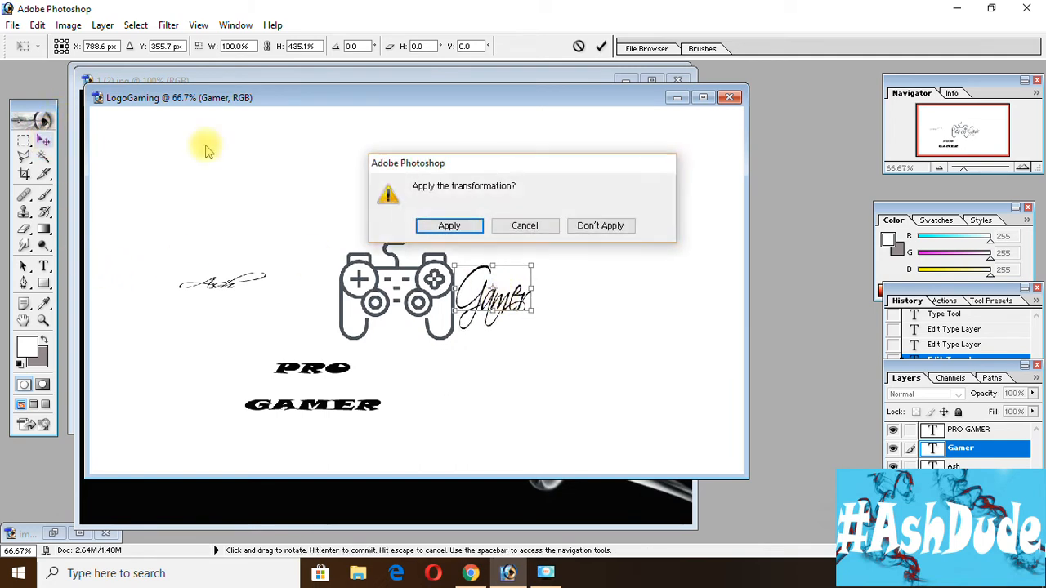
click(474, 222)
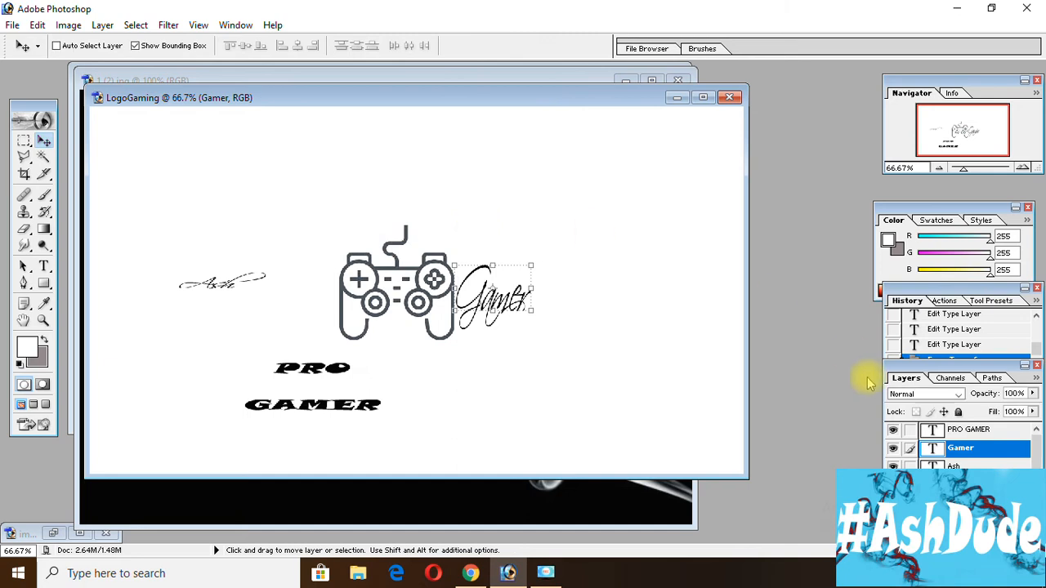
Move the "Ash" text against the controller's left side, stretch its height to about 410% and apply the transformation.
click(1007, 432)
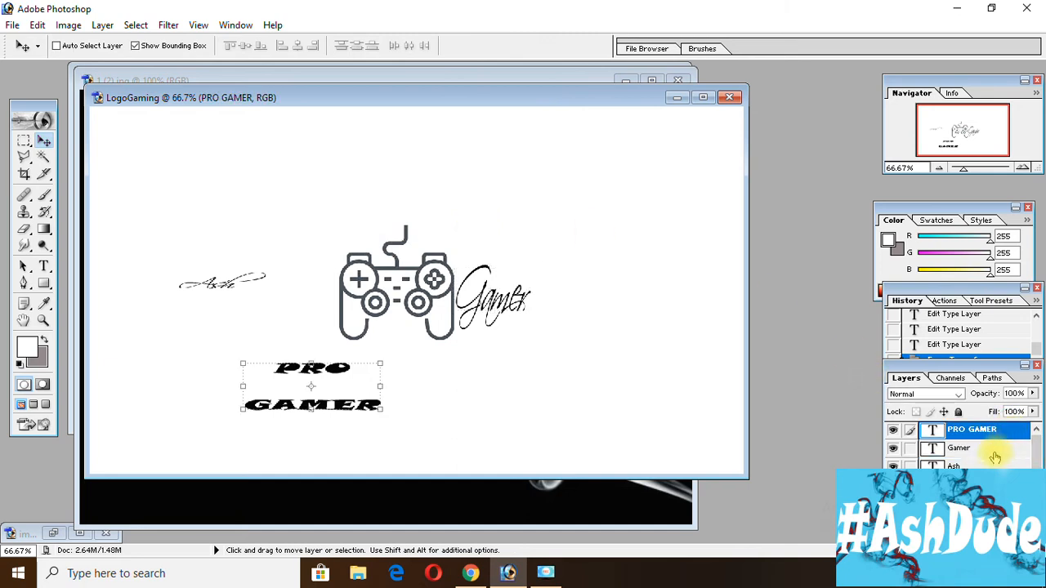
click(981, 463)
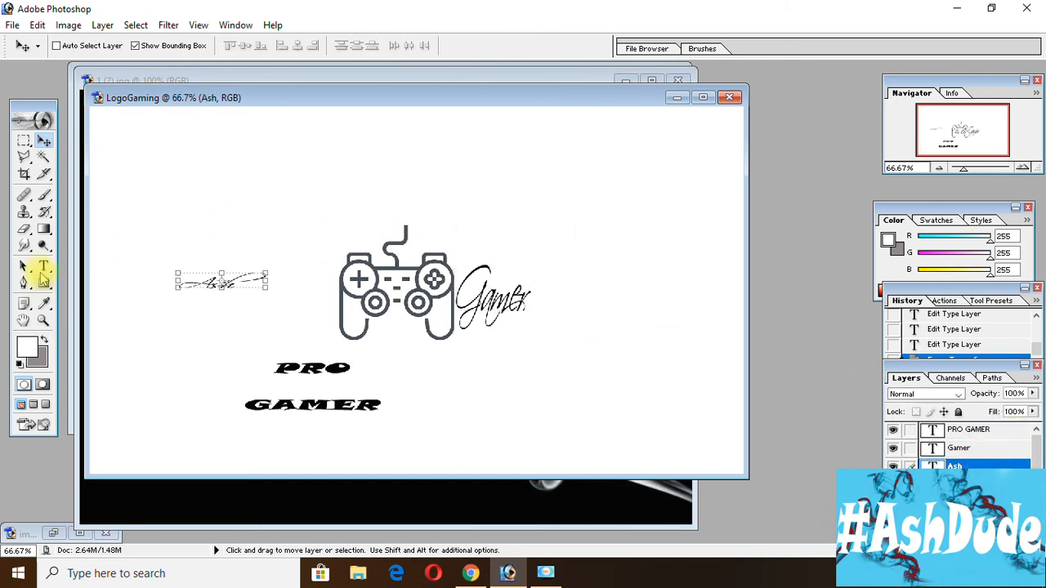
click(43, 267)
drag(178, 282, 275, 281)
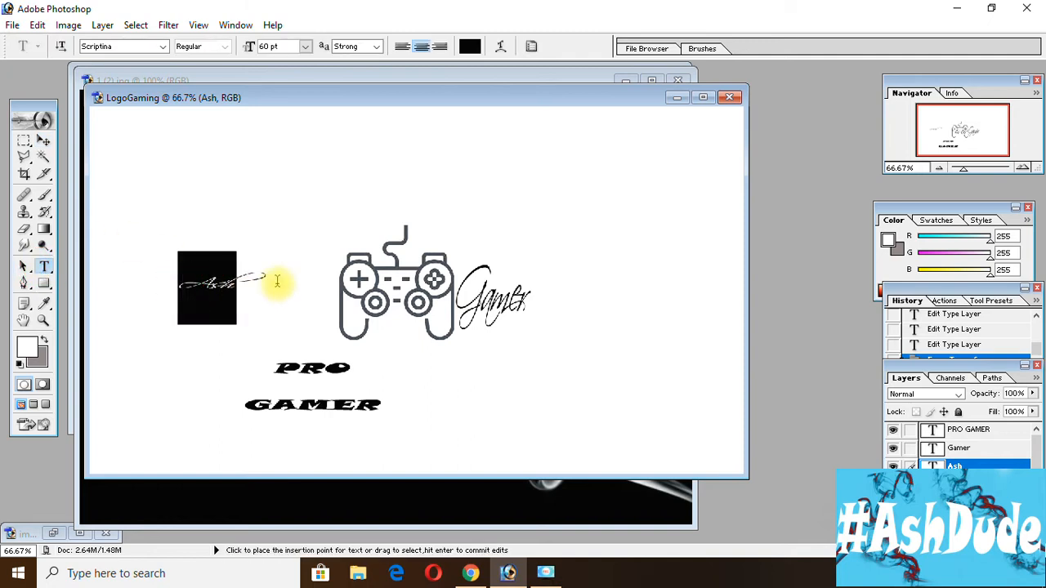
click(44, 140)
click(232, 282)
drag(231, 282, 290, 300)
key(ctrl+t)
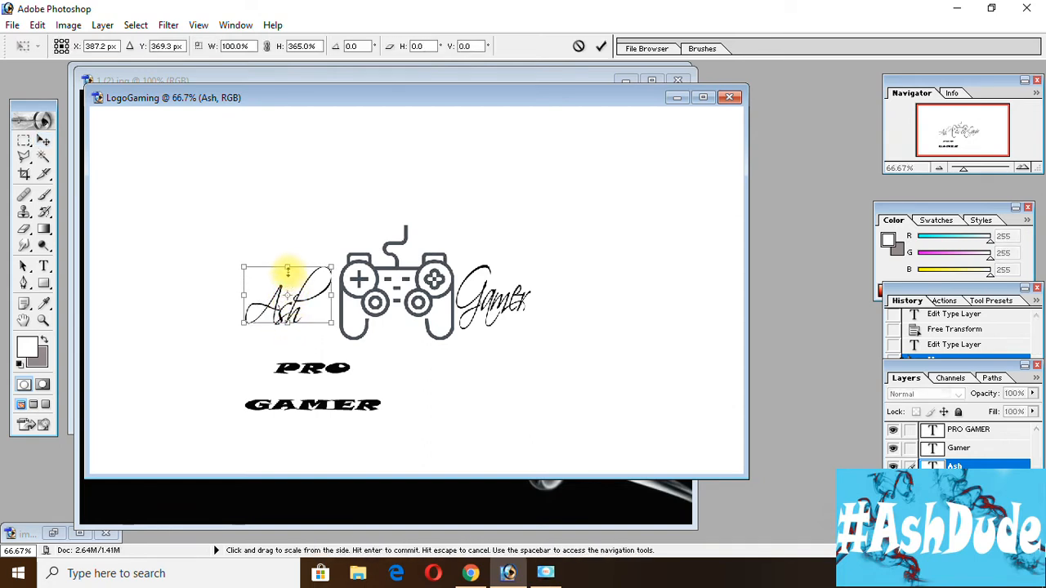
drag(287, 267, 305, 292)
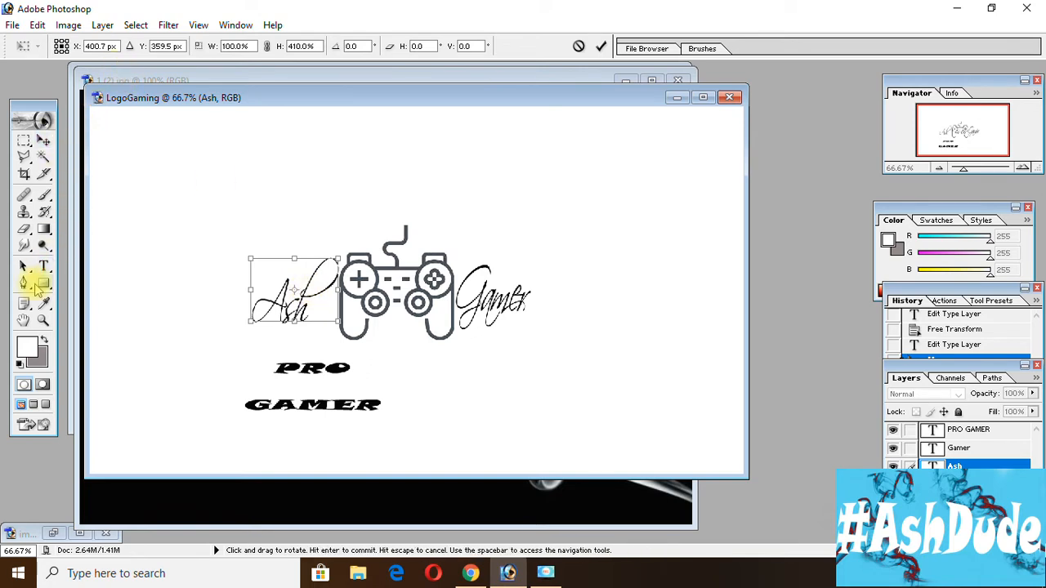
click(42, 269)
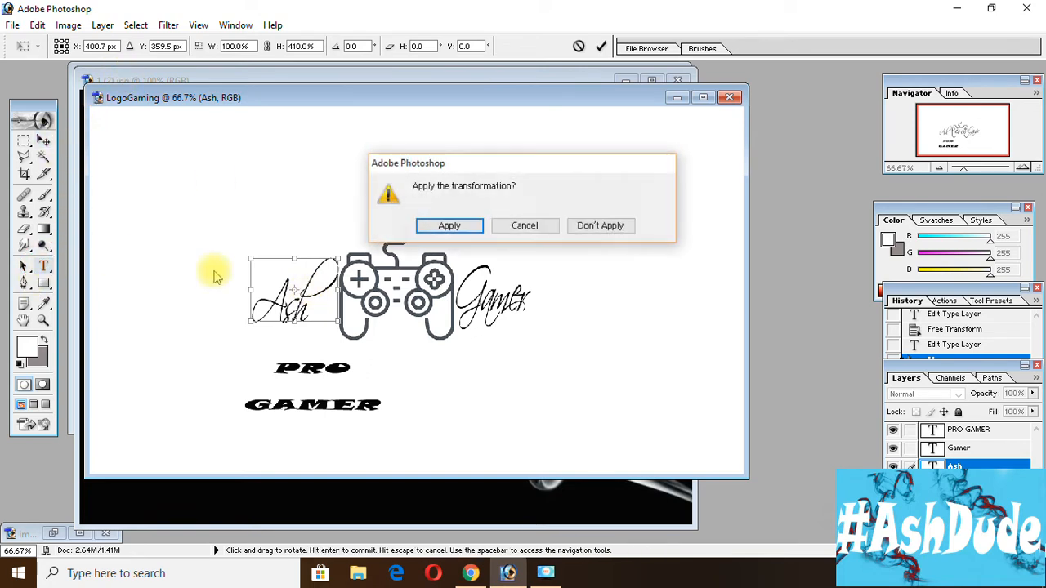
click(442, 224)
Apply Faux Bold to the whole "Ash" text and commit the edit.
mouse_move(253, 296)
mouse_down()
mouse_move(326, 293)
mouse_move(227, 301)
mouse_move(392, 280)
mouse_move(350, 273)
mouse_move(245, 300)
mouse_up()
click(320, 287)
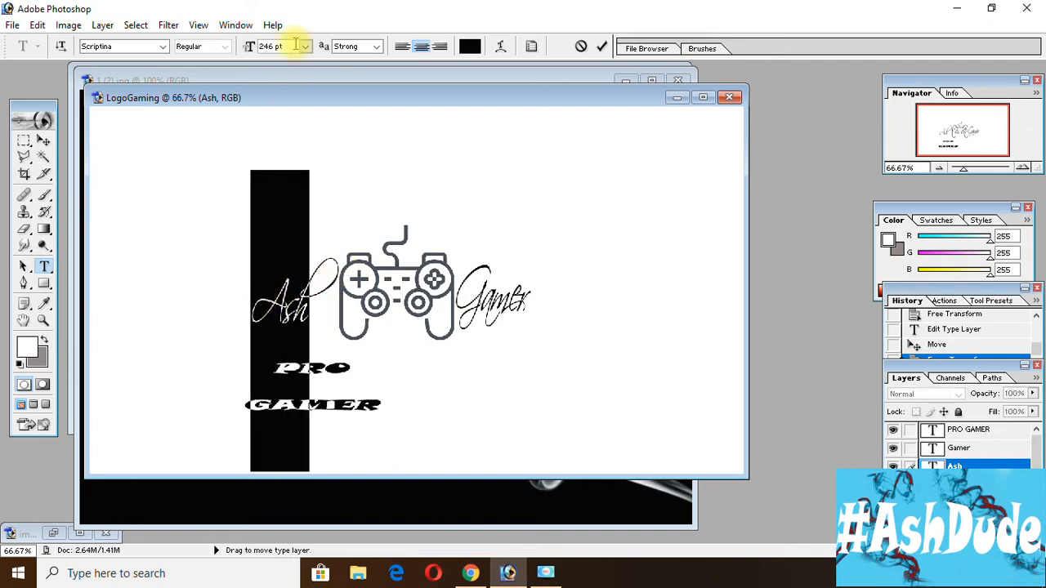
click(353, 48)
click(348, 42)
click(532, 45)
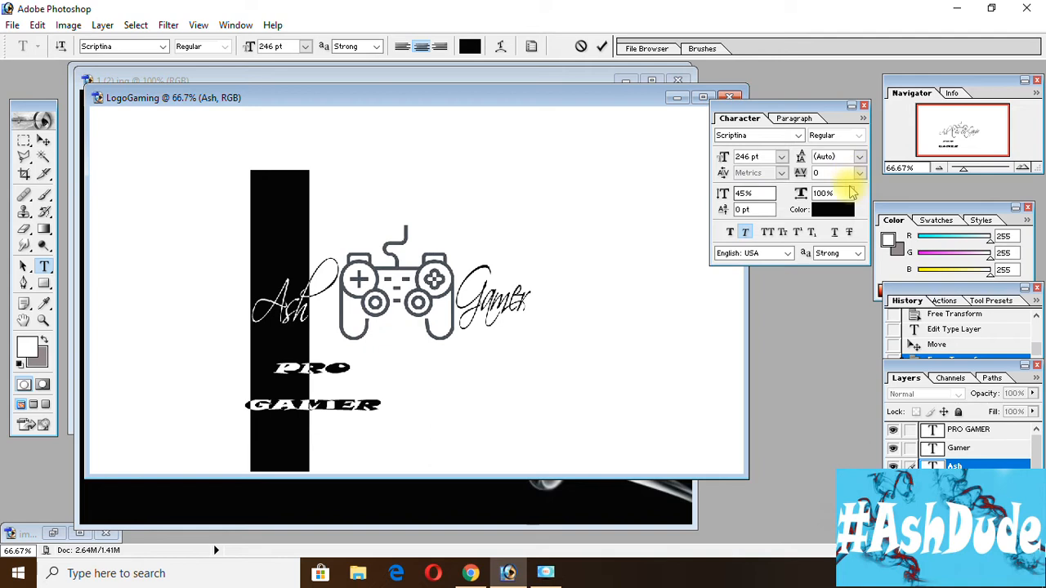
click(731, 233)
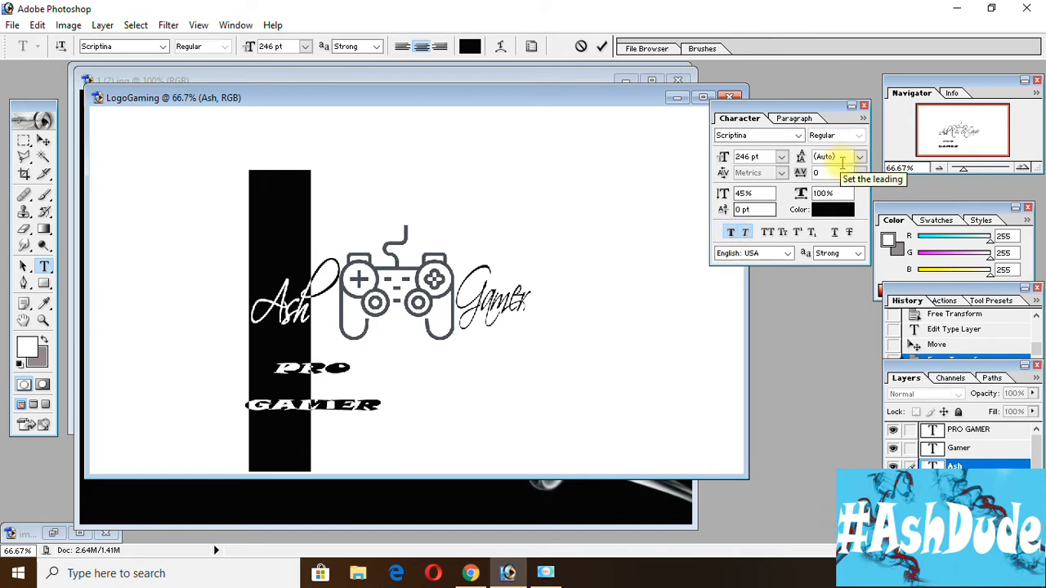
click(864, 107)
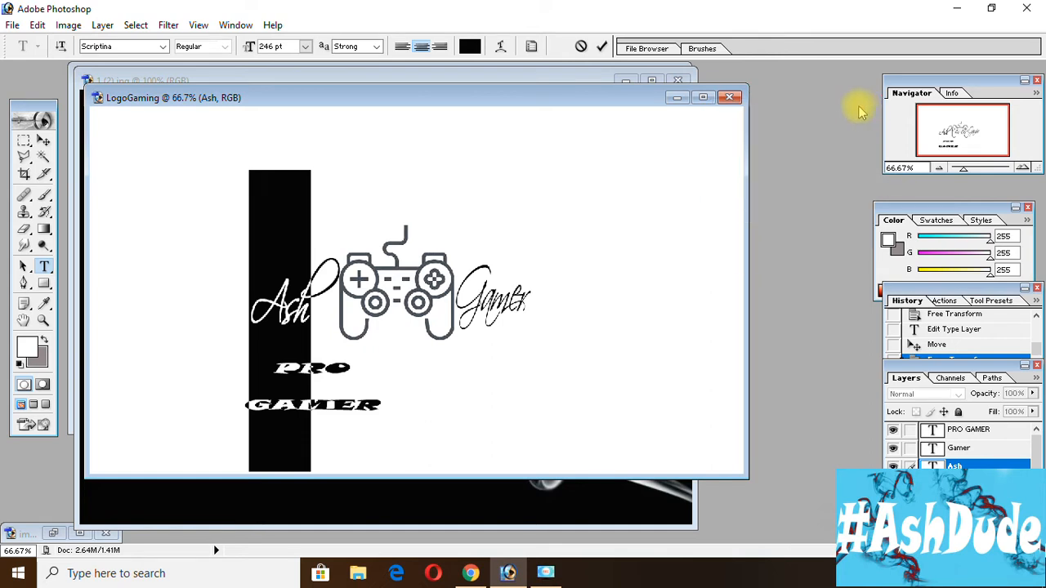
click(44, 140)
Apply Faux Bold to the whole "Gamer" text to the right of the controller.
click(980, 447)
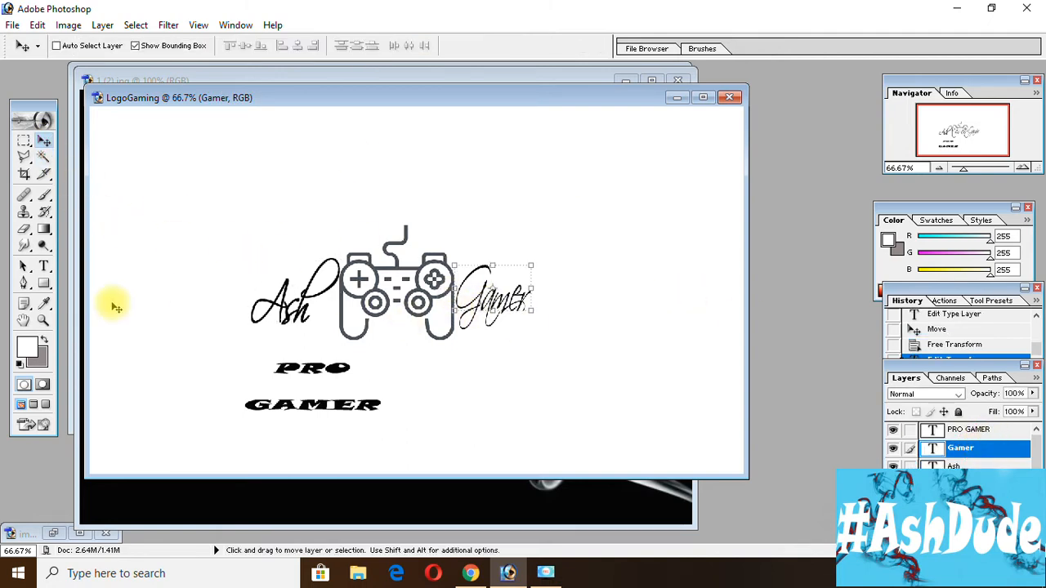
click(44, 266)
drag(433, 279, 545, 299)
click(501, 47)
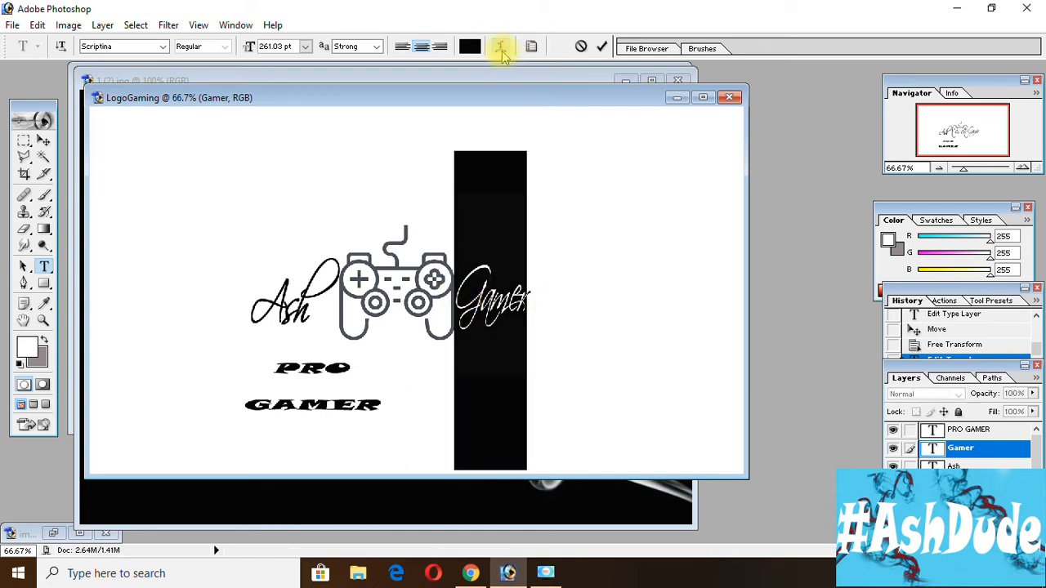
click(624, 252)
click(532, 51)
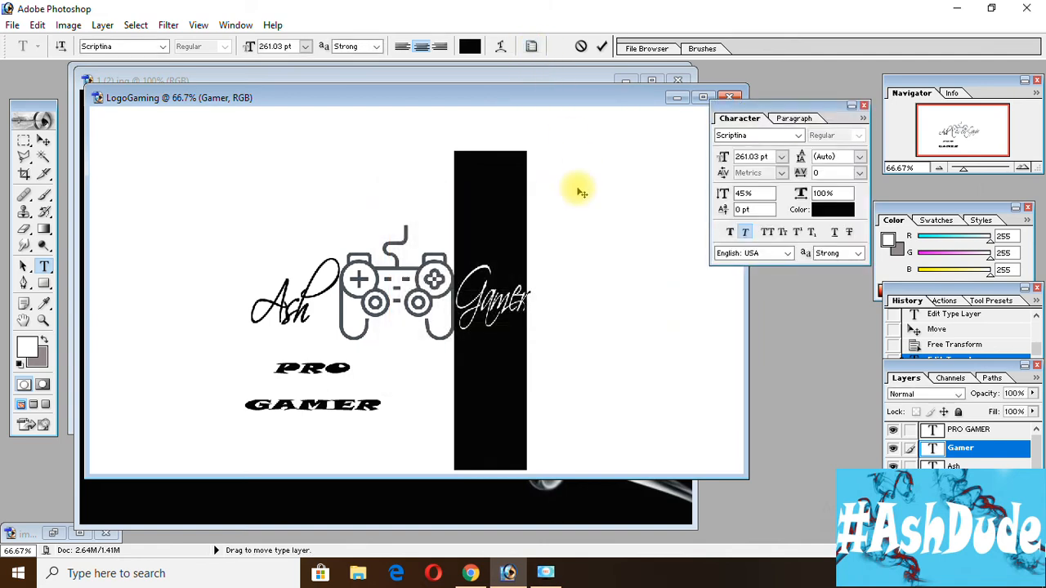
click(730, 232)
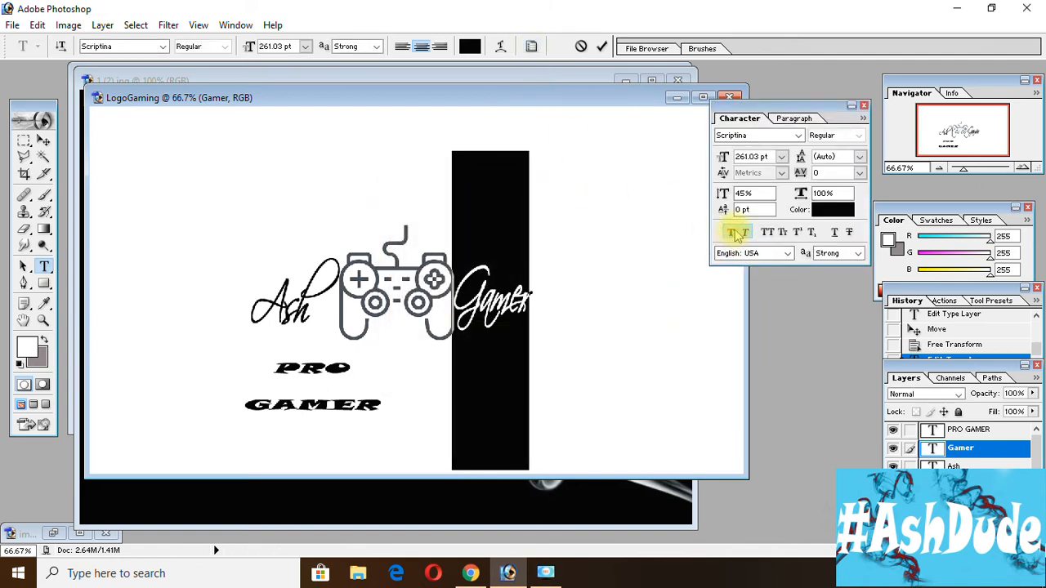
click(864, 108)
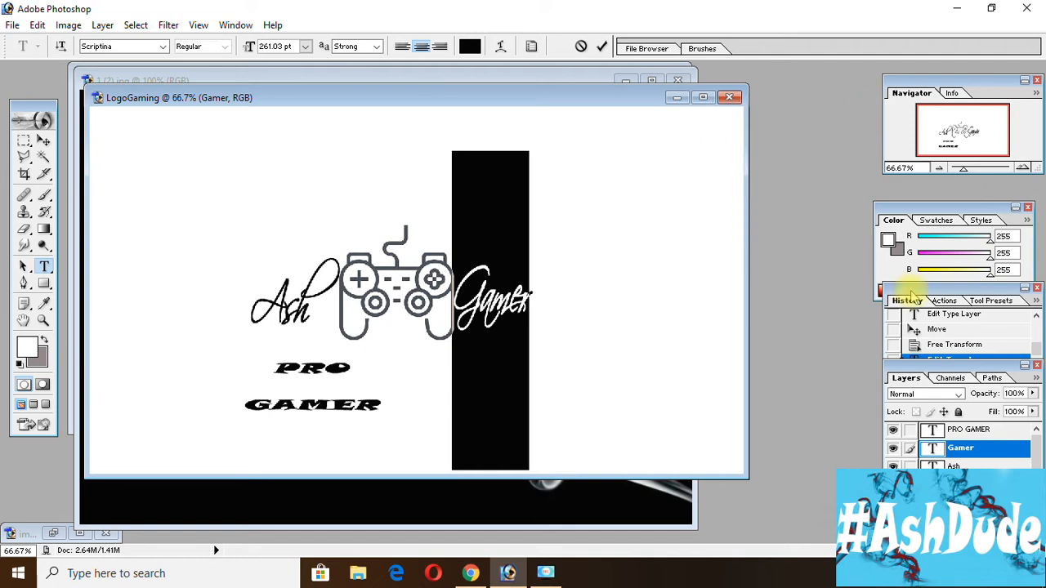
Set the tracking of both lines of the "PRO GAMER" text to 1000.
click(973, 430)
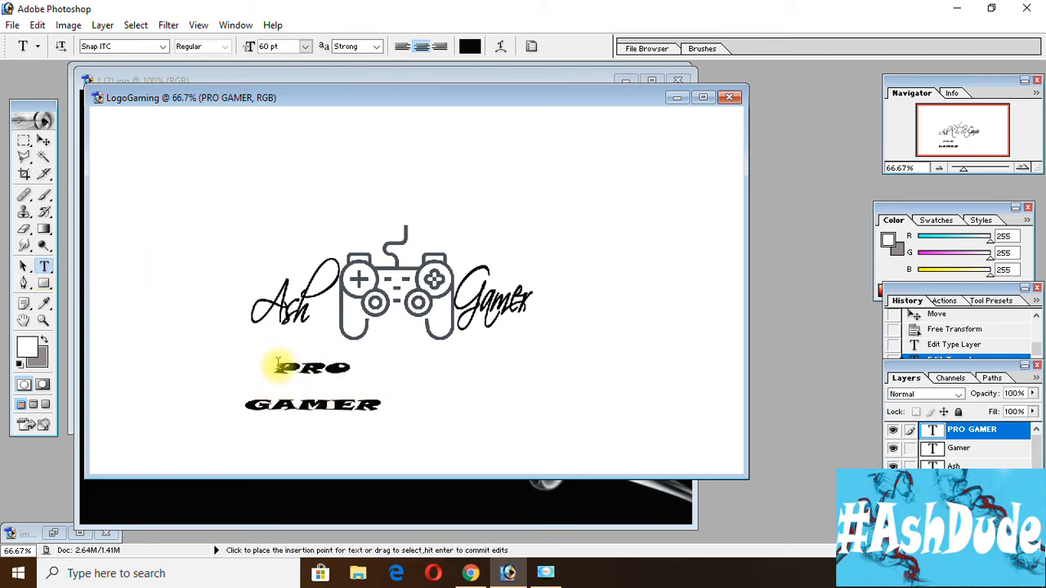
drag(276, 367, 401, 411)
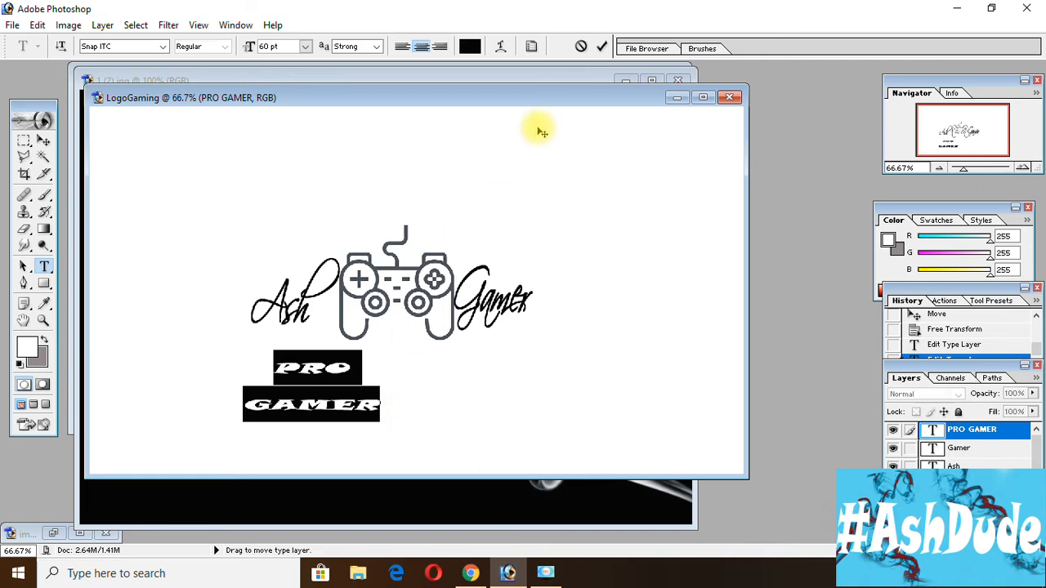
click(531, 47)
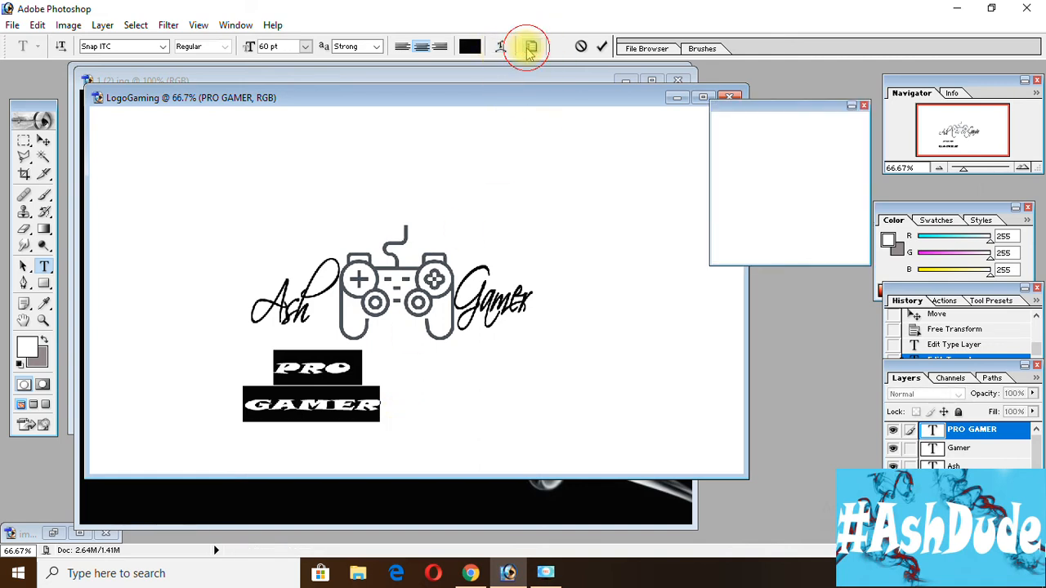
click(860, 173)
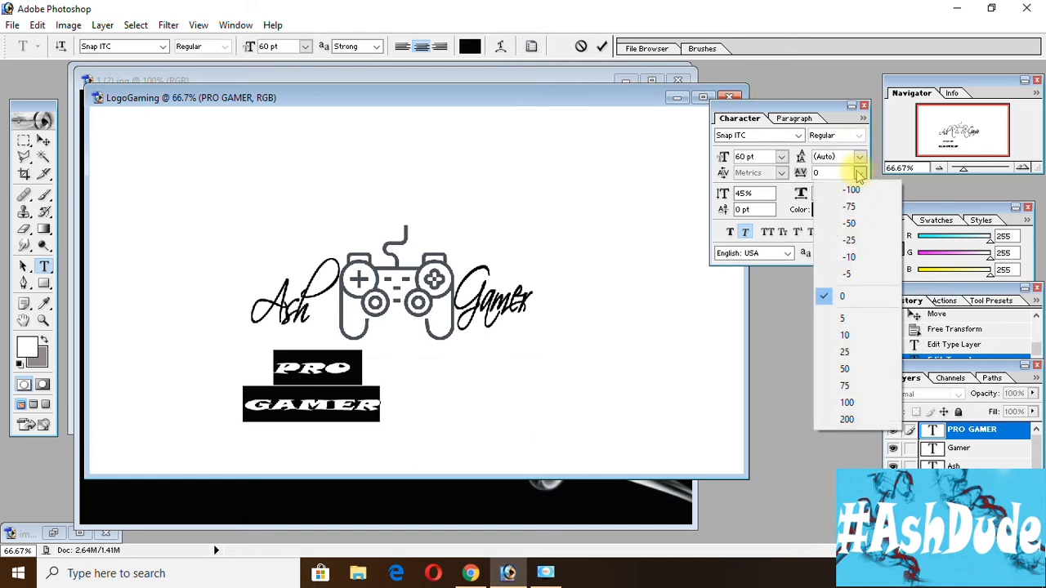
click(842, 176)
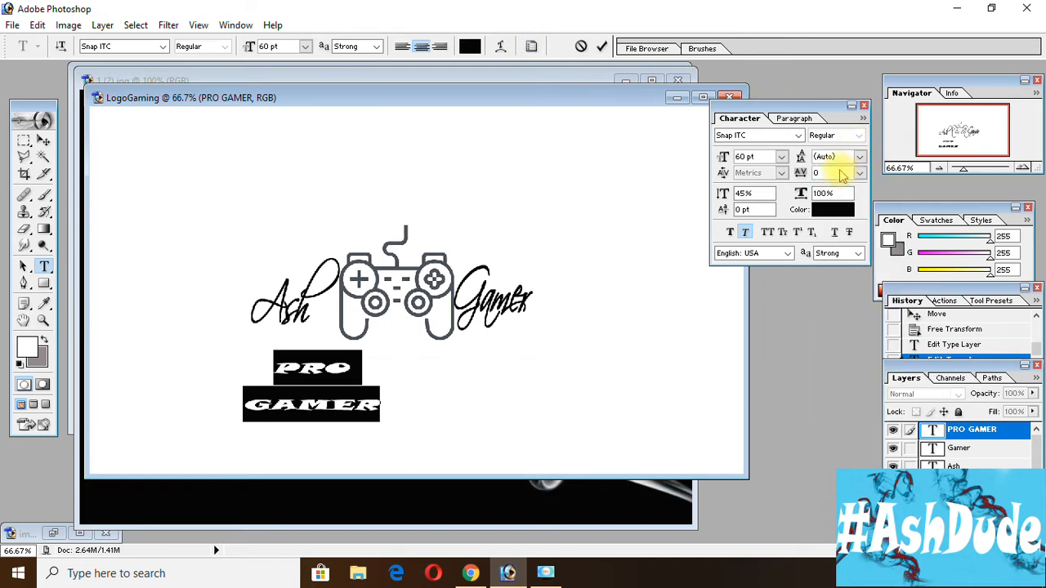
key(BackSpace)
text(1000)
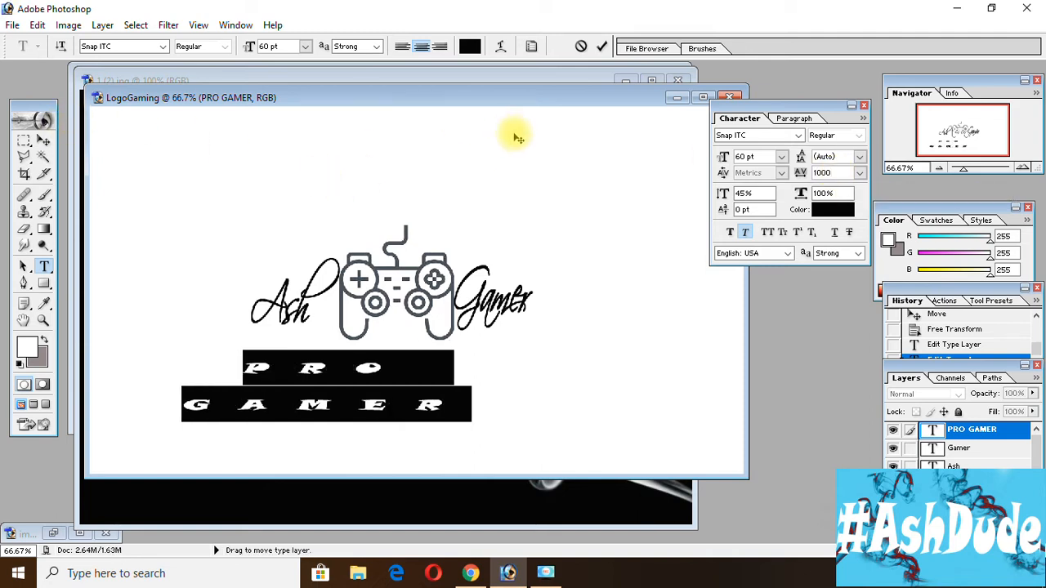
Change the font of the whole "PRO GAMER" text to Comic Sans MS in Bold style.
click(864, 106)
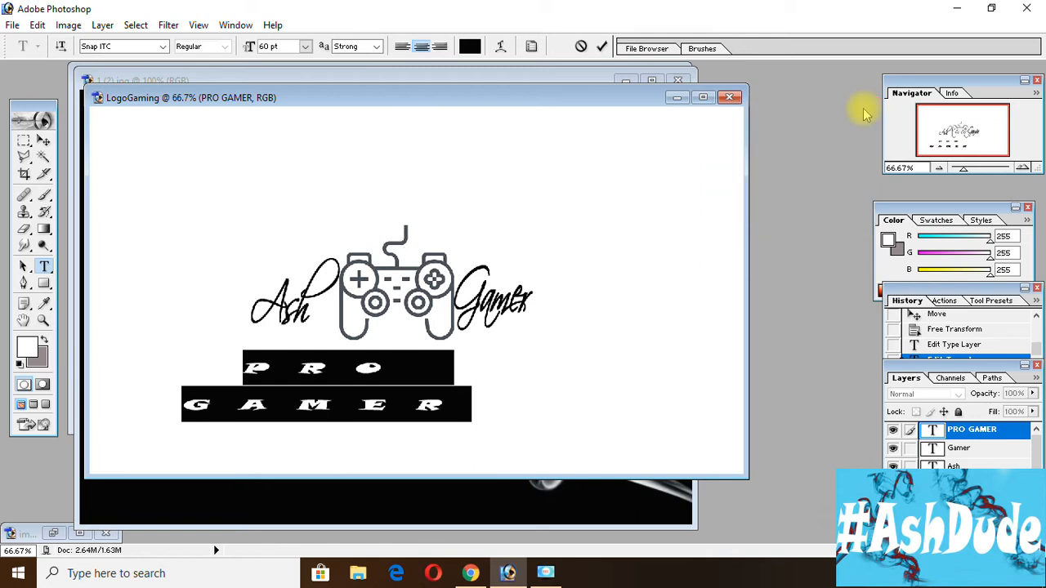
click(164, 47)
drag(206, 264, 210, 117)
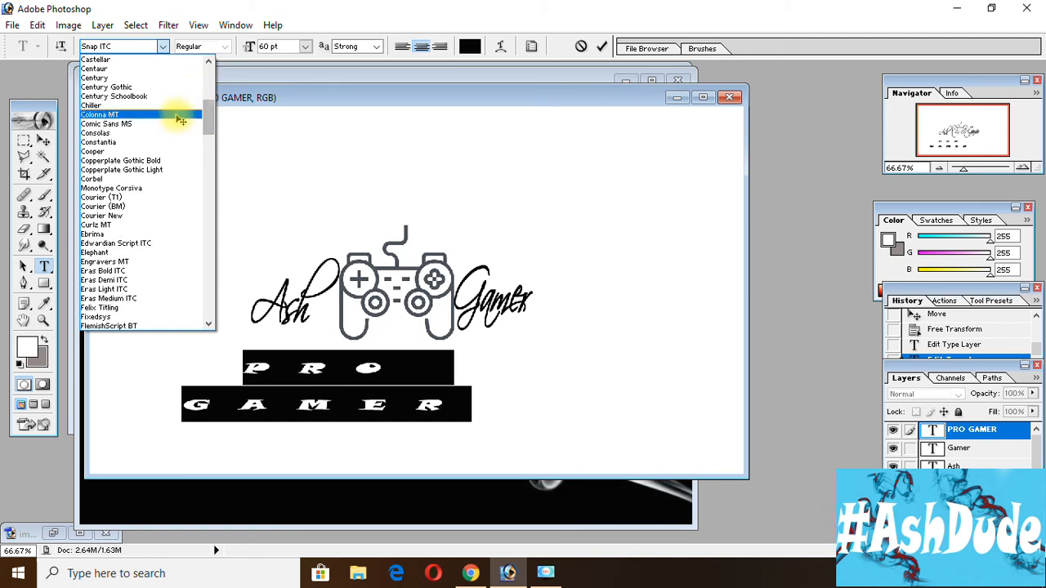
click(175, 123)
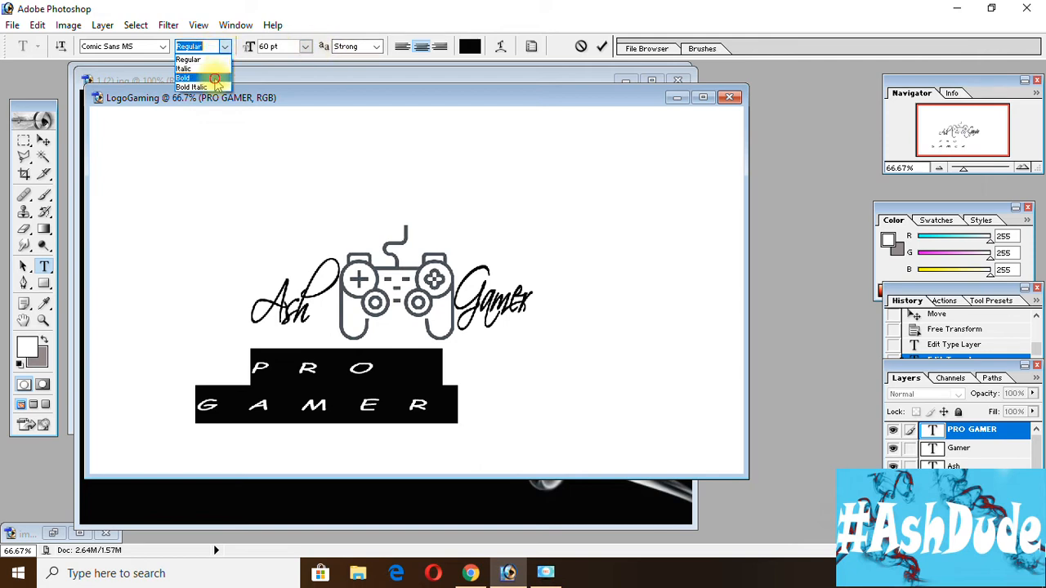
click(204, 58)
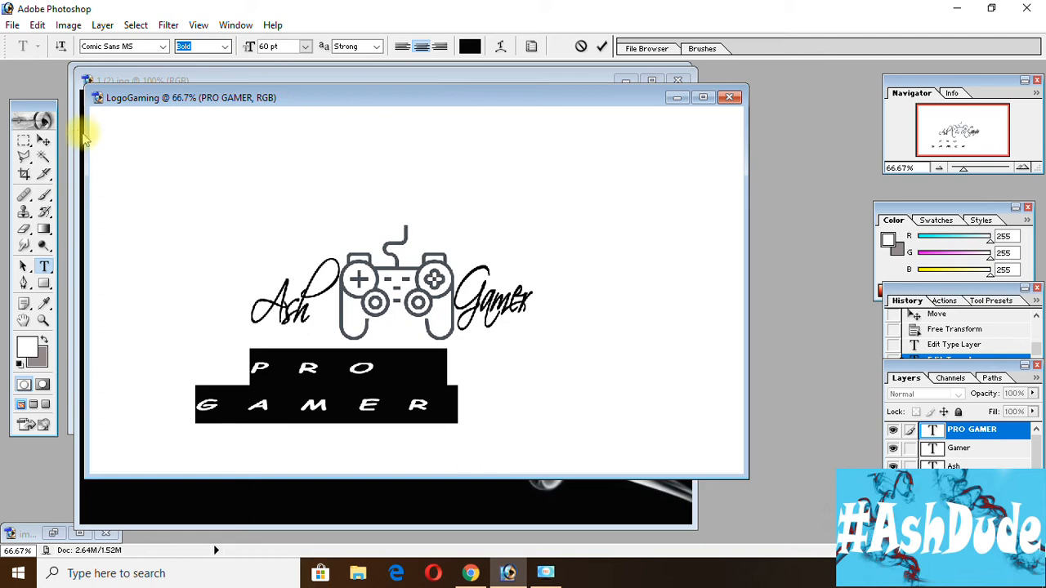
Move the "PRO GAMER" text to sit centred under the controller and shift the "Gamer" text slightly up and away from the controller.
click(45, 141)
drag(331, 375, 408, 370)
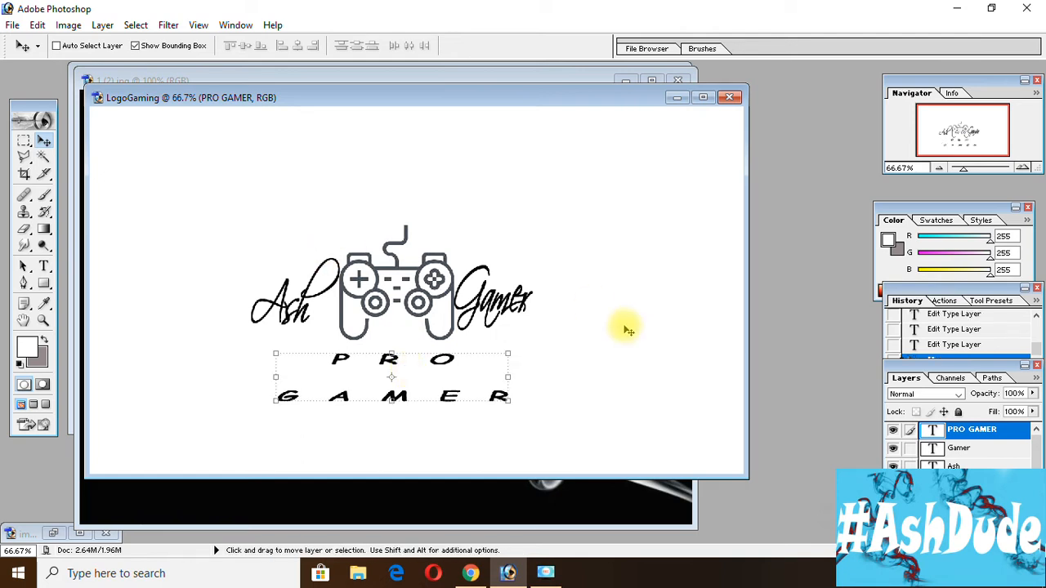
click(977, 448)
drag(482, 283, 488, 278)
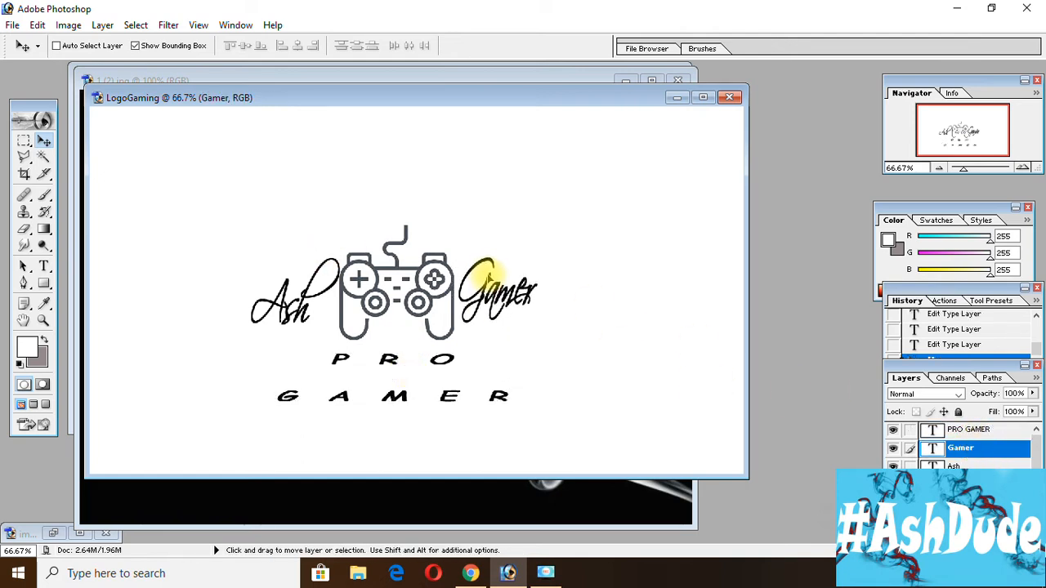
Stretch the "Ash" text's height to about 106%, lower it slightly and apply the transformation, and lower the "Gamer" text to match.
click(980, 465)
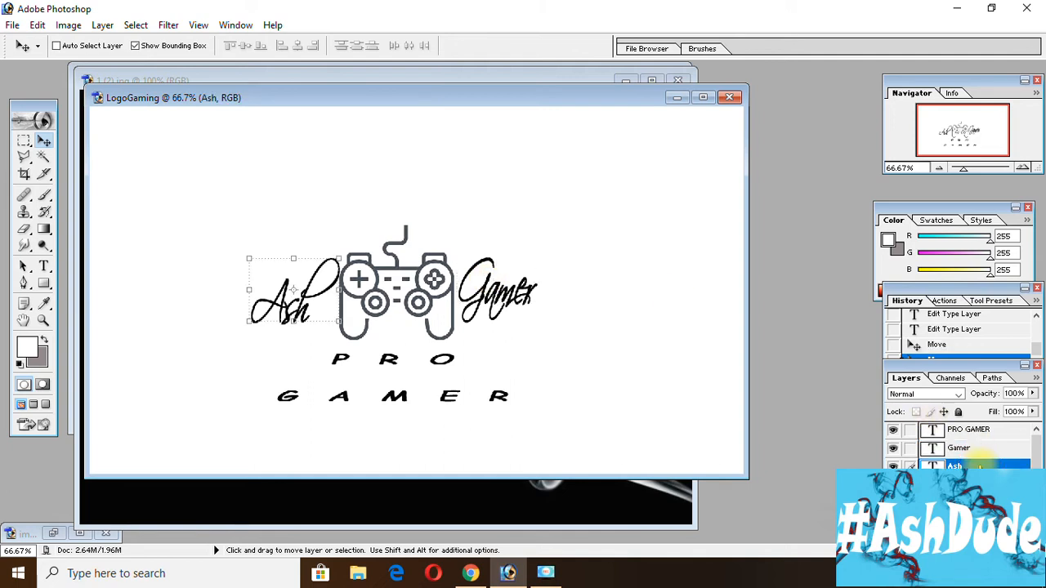
click(295, 257)
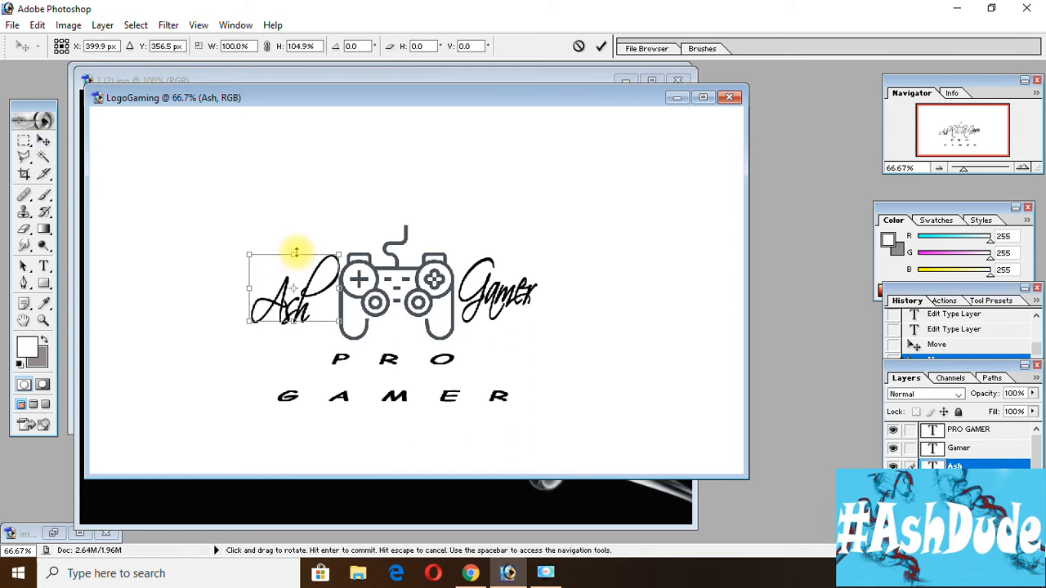
drag(296, 252, 306, 292)
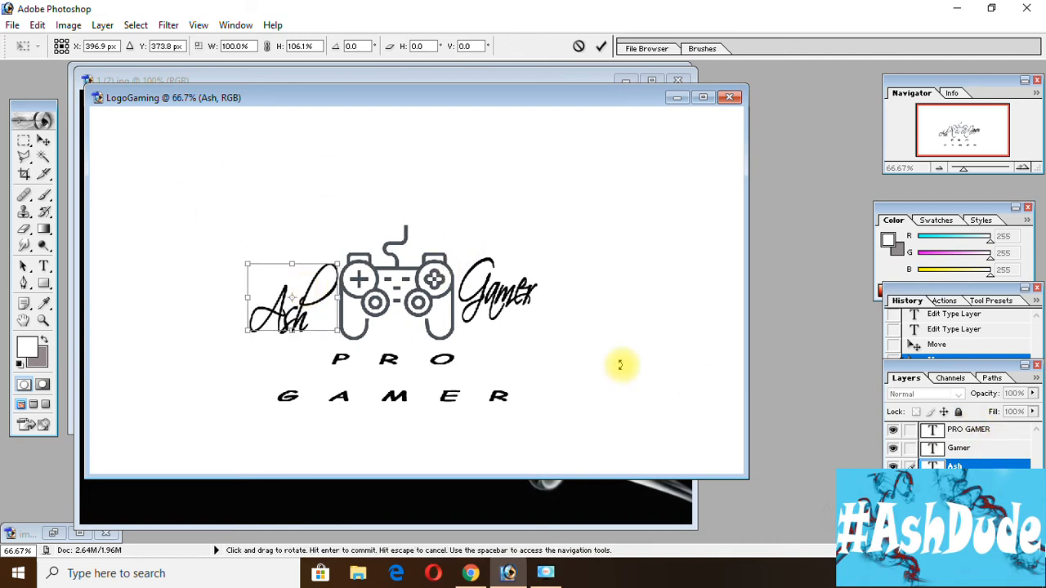
click(43, 144)
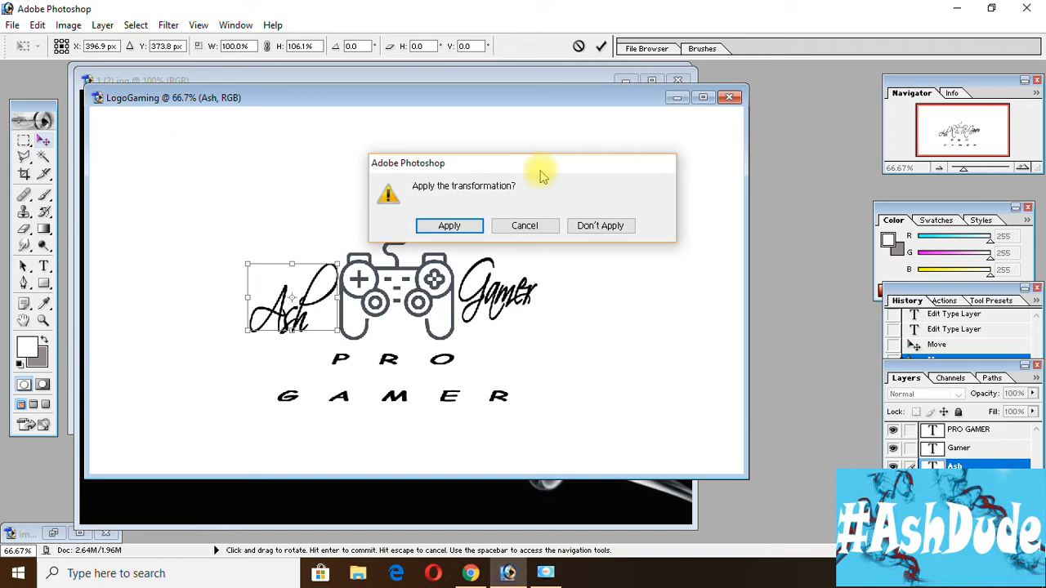
click(450, 227)
click(991, 450)
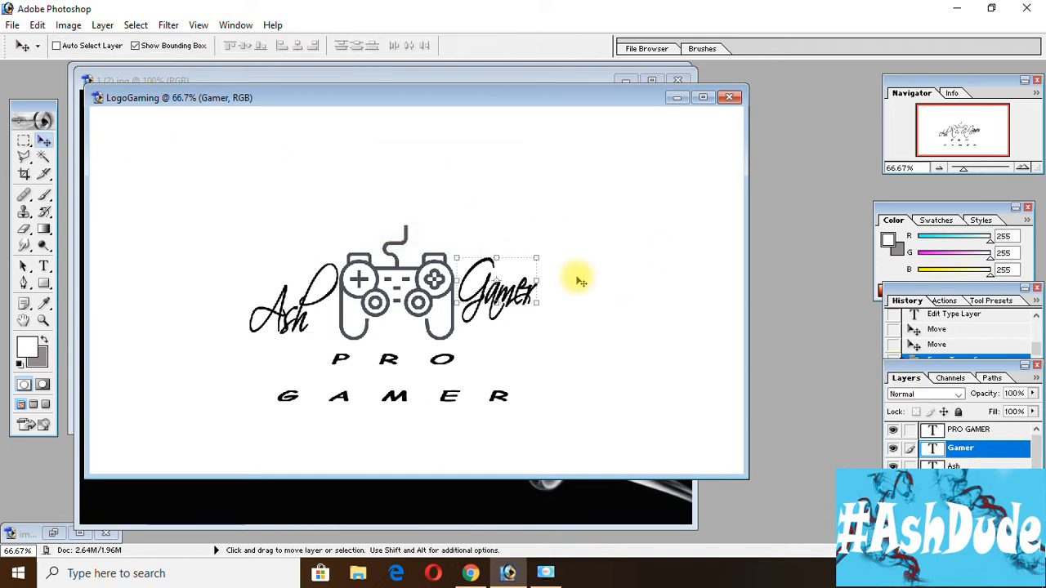
drag(500, 288, 498, 287)
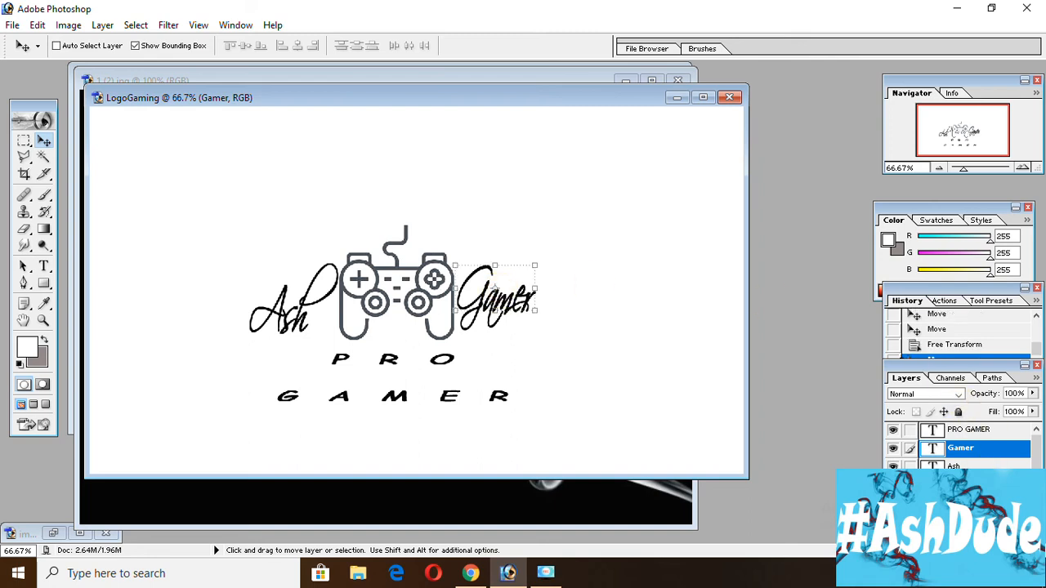
Add a new empty layer above the "PRO GAMER" layer, nudge that text closer to the controller and reselect the new layer.
click(990, 432)
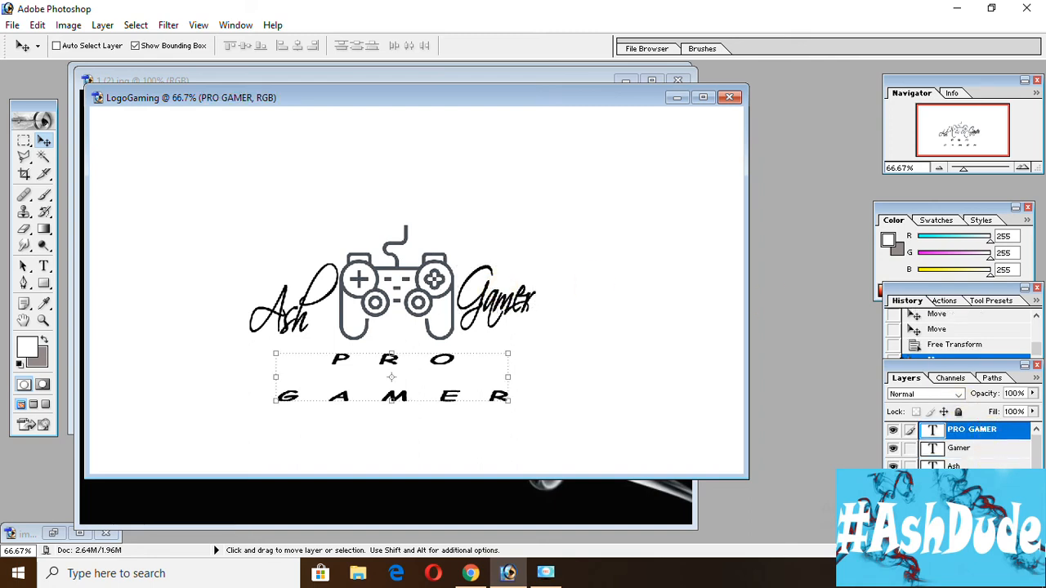
click(997, 550)
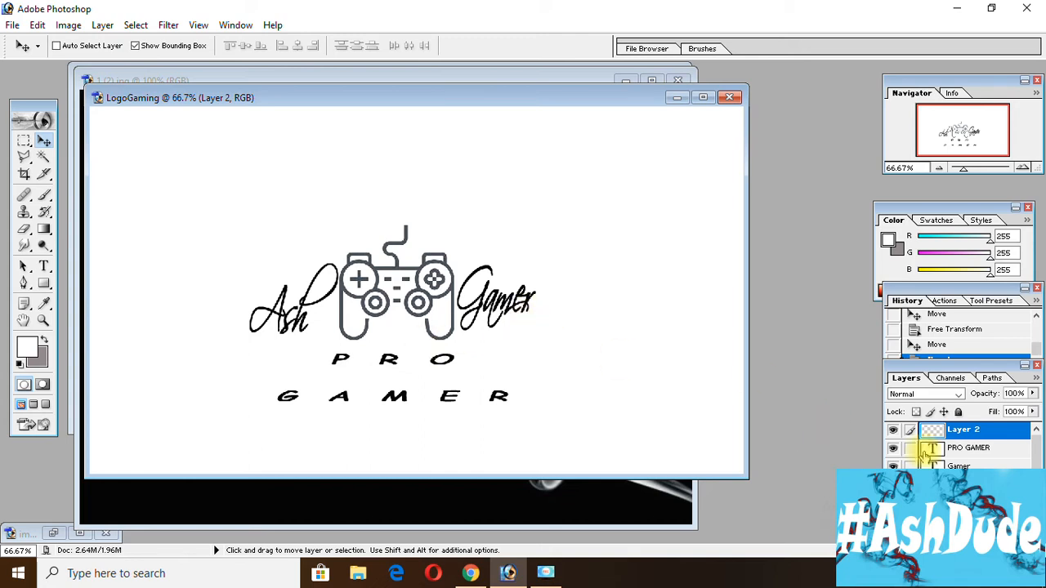
click(965, 453)
mouse_move(444, 381)
mouse_down()
mouse_move(444, 368)
mouse_move(450, 375)
mouse_up()
click(999, 430)
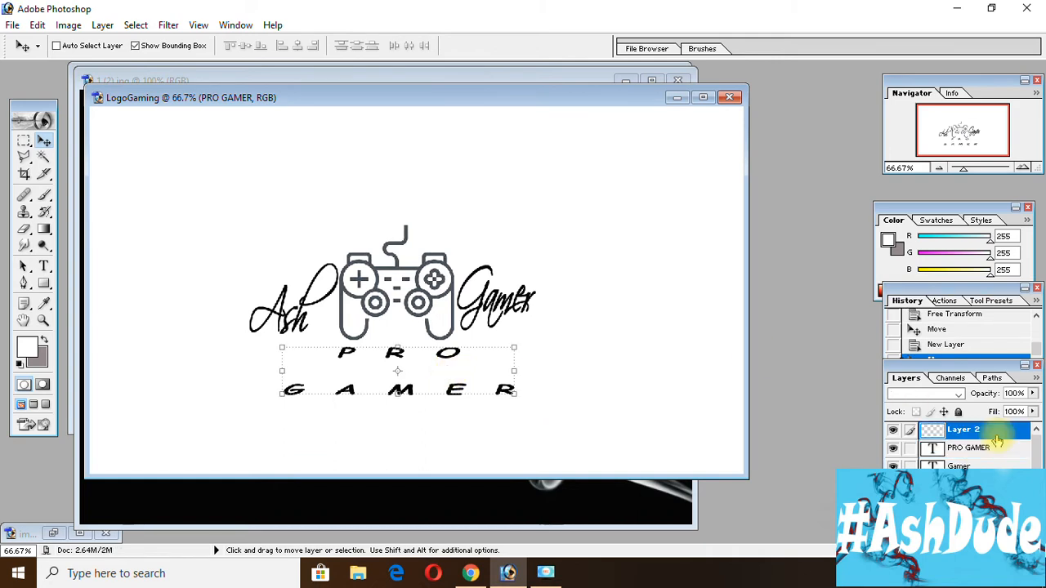
Select the white background around the logo with Color Range, using Sampled Colors and a fuzziness of 40.
click(128, 25)
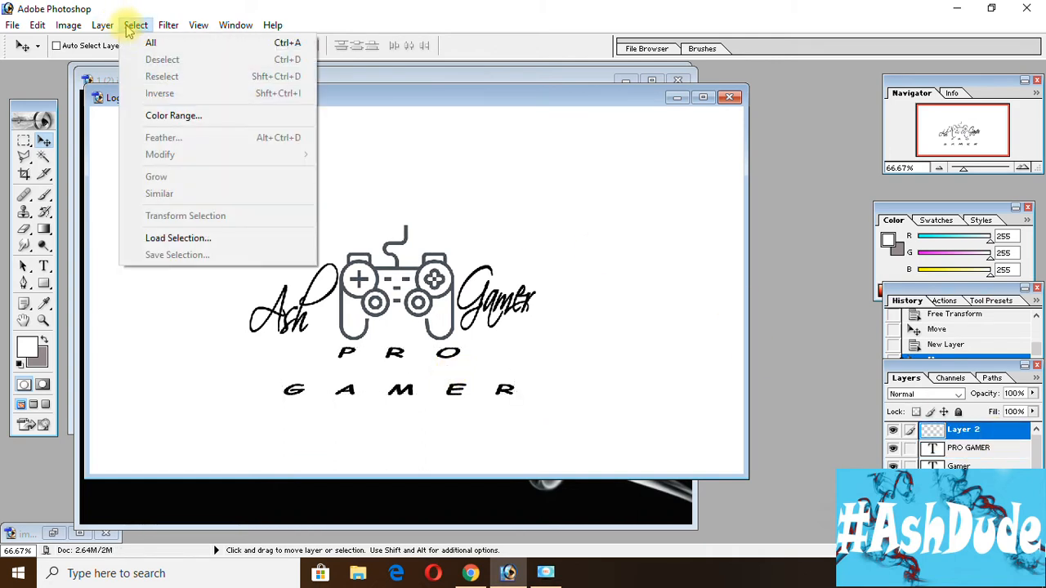
click(187, 114)
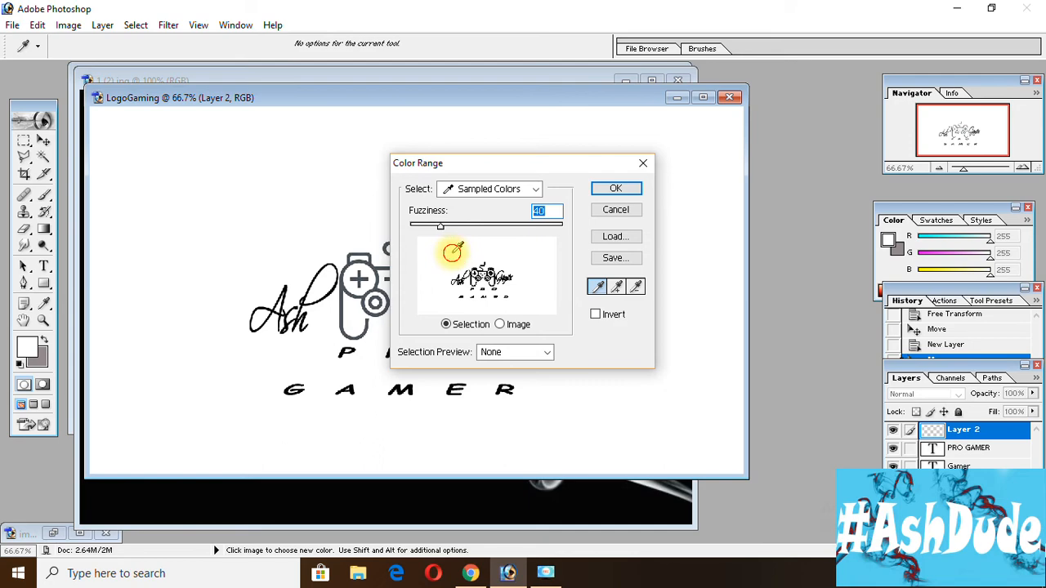
click(615, 188)
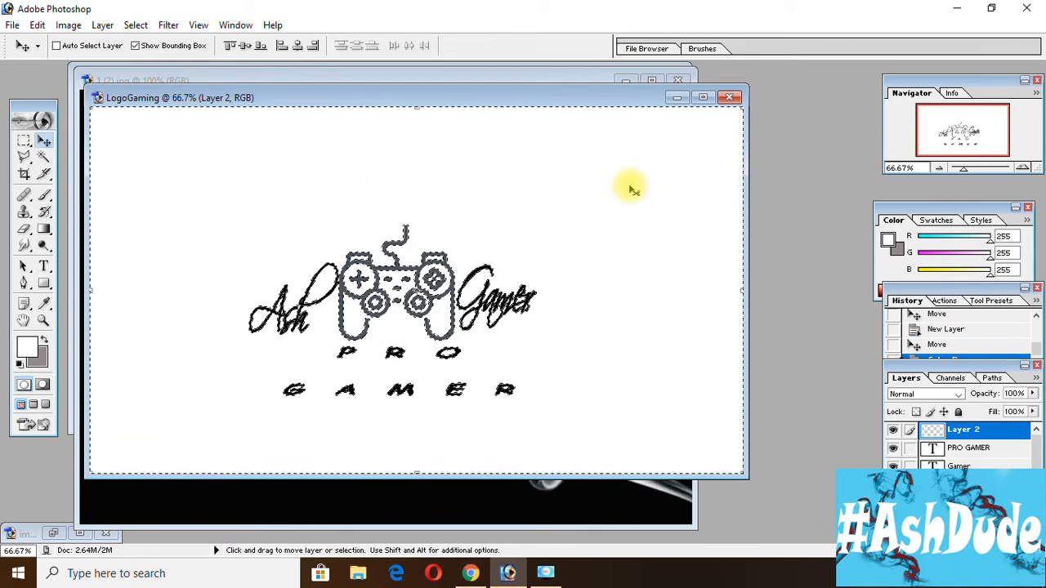
Set up the Brush tool with a 271 px diameter and a light blue foreground color, 51C2E3.
click(46, 195)
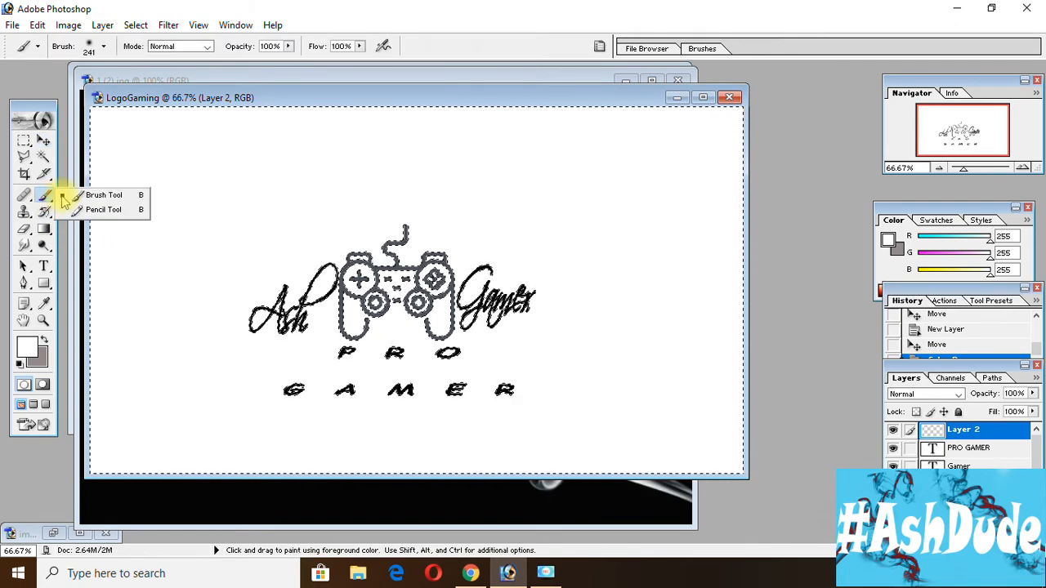
click(104, 47)
click(133, 86)
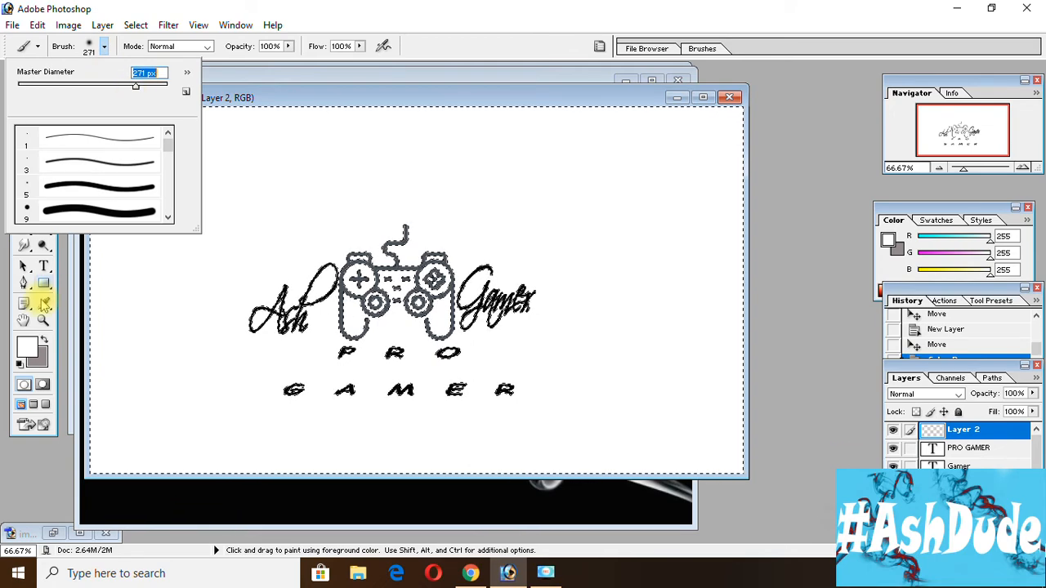
click(33, 346)
click(36, 349)
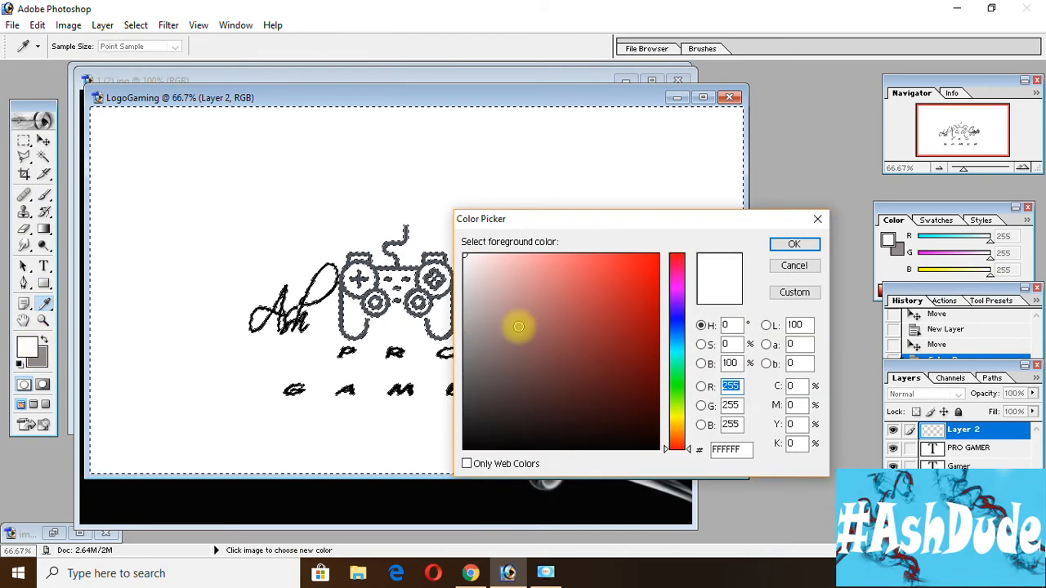
click(680, 359)
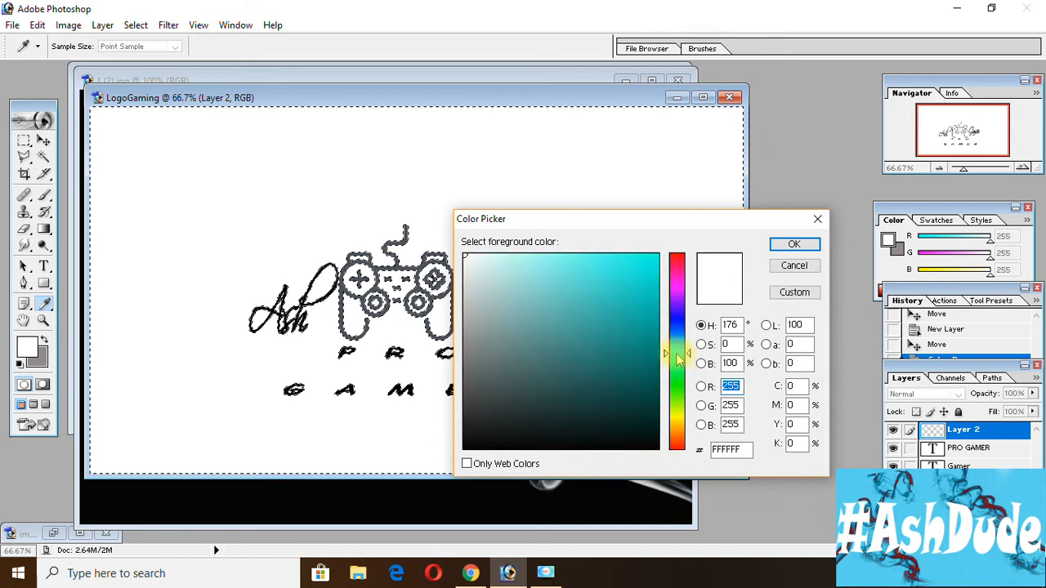
drag(677, 353, 595, 280)
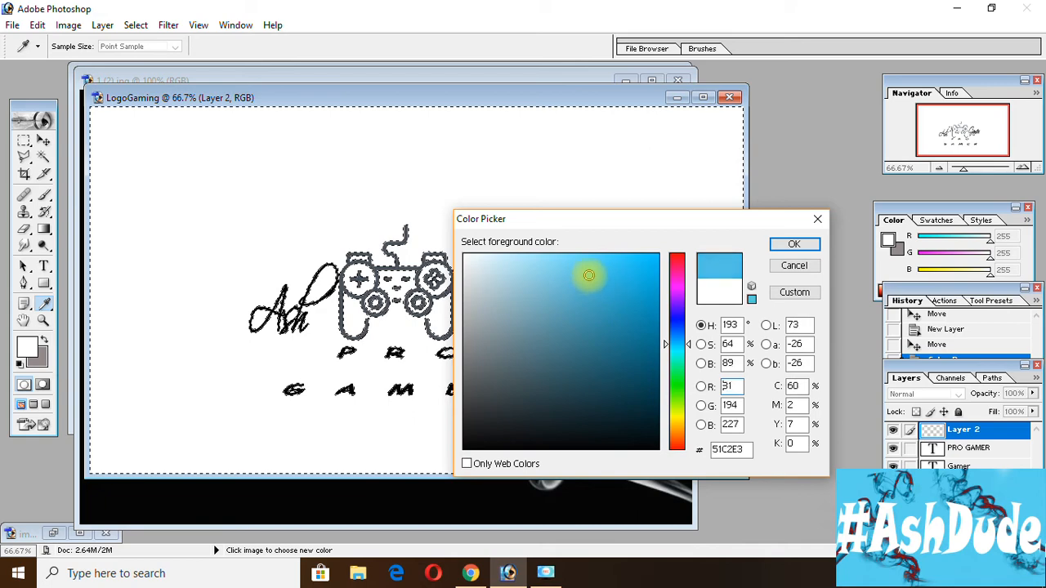
key(b)
click(797, 245)
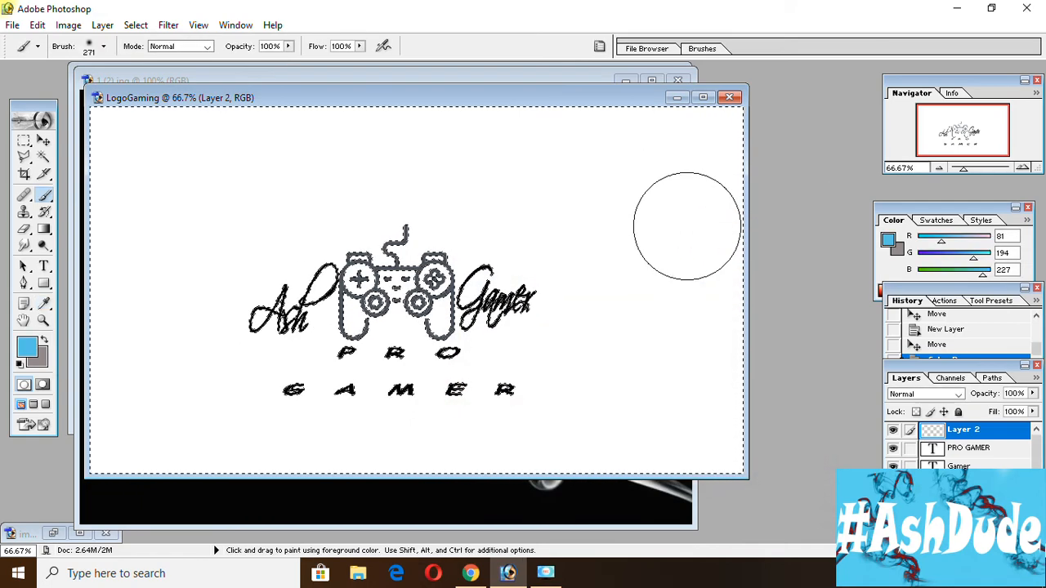
Paint the entire selected background light blue on the new layer and remove the selection.
mouse_move(686, 226)
mouse_down()
mouse_move(556, 298)
mouse_move(446, 380)
mouse_up()
mouse_move(458, 278)
mouse_down()
mouse_move(233, 376)
mouse_move(638, 164)
mouse_move(205, 175)
mouse_move(194, 147)
mouse_move(155, 138)
mouse_move(157, 387)
mouse_move(147, 421)
mouse_move(245, 429)
mouse_move(583, 367)
mouse_move(485, 420)
mouse_move(703, 408)
mouse_move(731, 360)
mouse_up()
drag(625, 393, 726, 233)
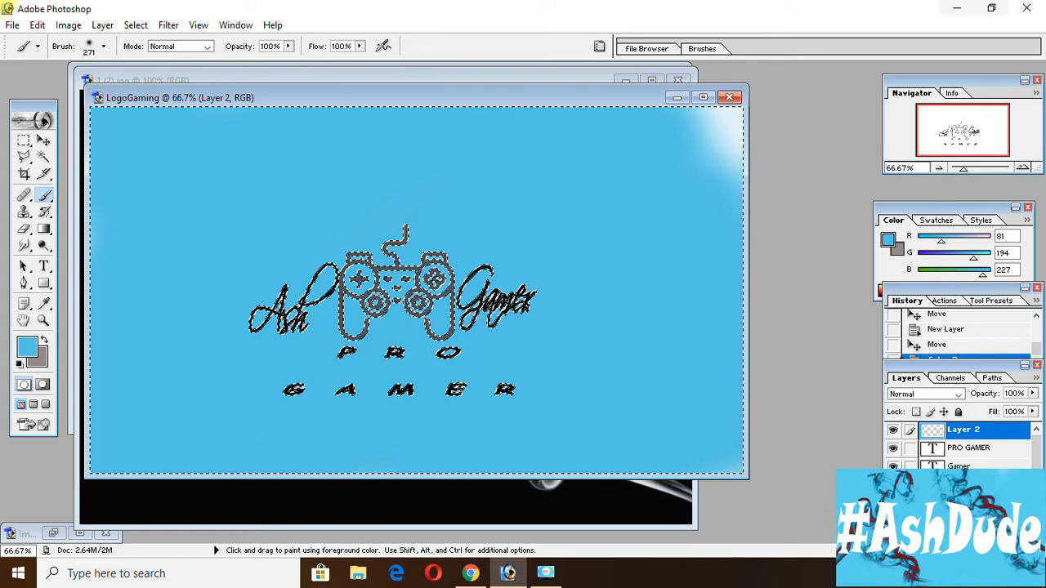
drag(764, 114, 736, 147)
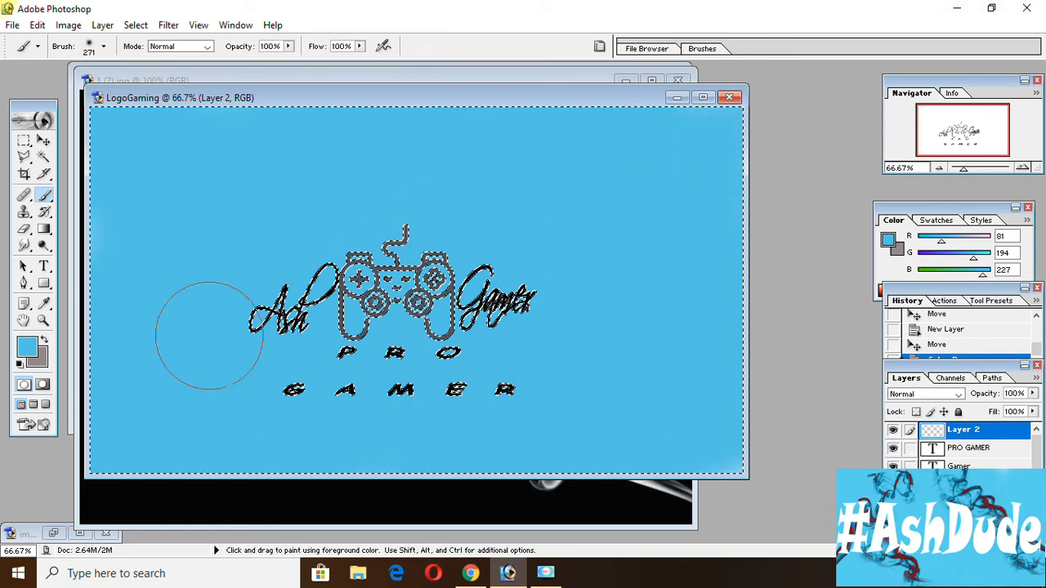
click(43, 140)
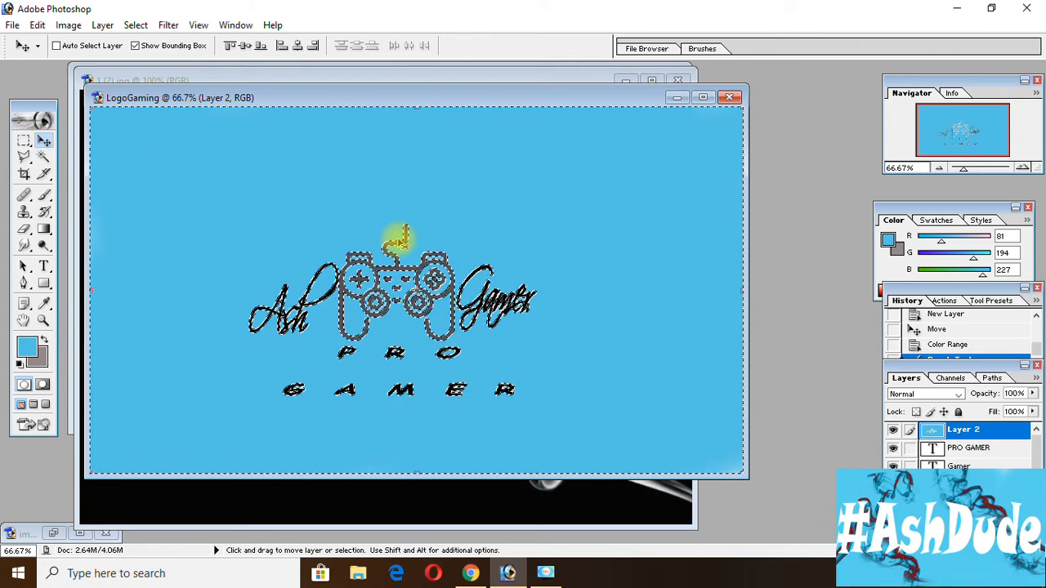
key(ctrl+d)
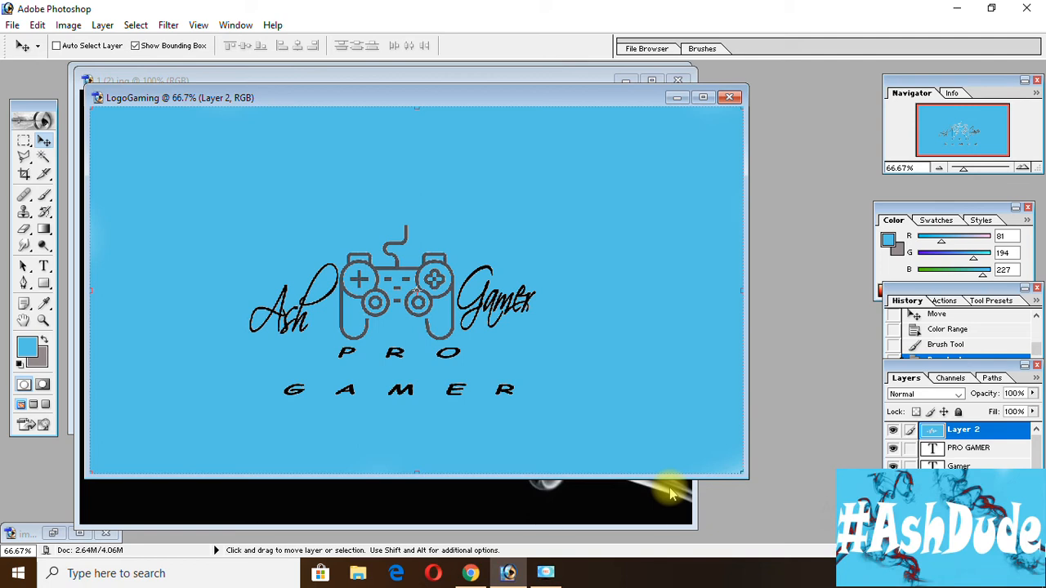
Copy the white smoke image into the LogoGaming document as a new layer and position it over the middle of the canvas.
click(497, 501)
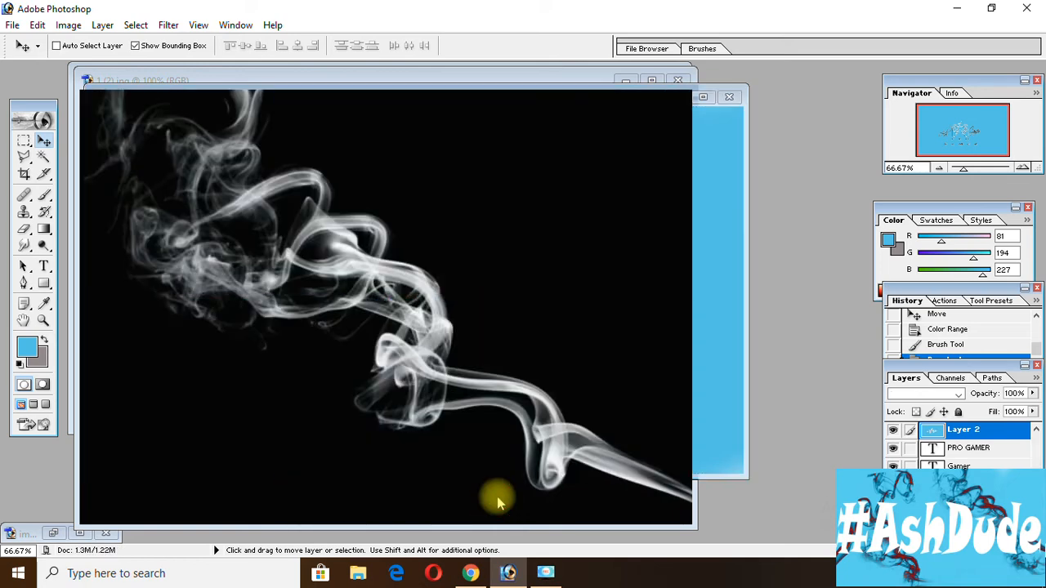
drag(546, 84, 386, 294)
drag(480, 211, 497, 217)
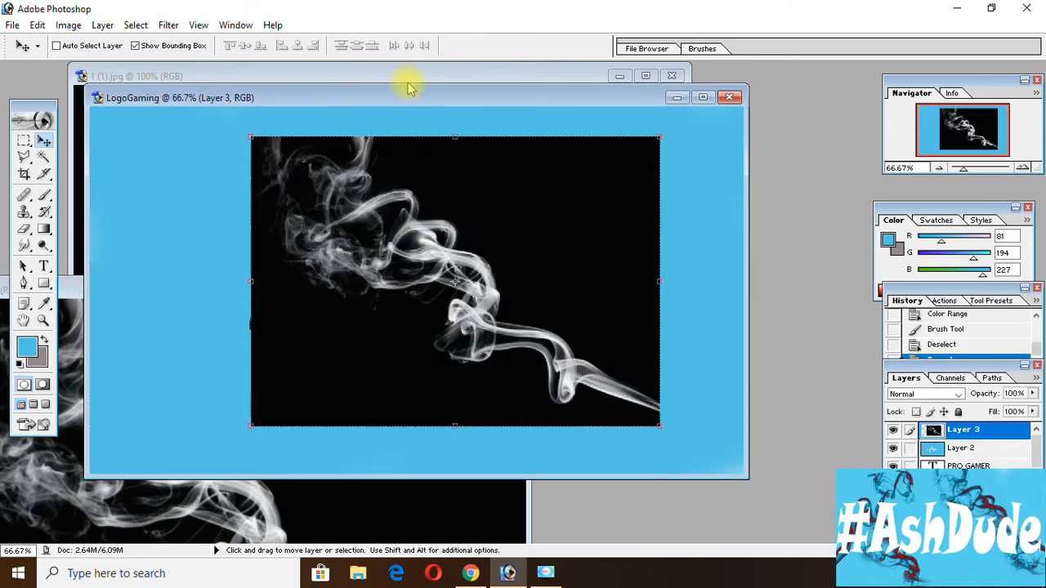
Copy the blue smoke image into the logo, scale it to about 45.5% width and 94% height left of the controller, and apply.
click(409, 80)
drag(685, 245, 703, 255)
drag(627, 223, 299, 265)
drag(559, 180, 333, 194)
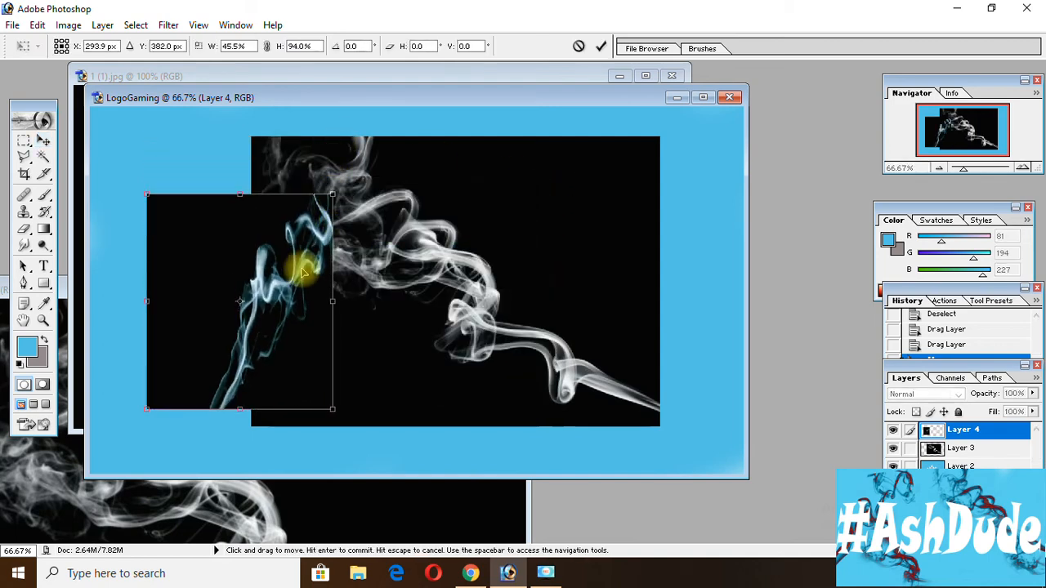
click(43, 140)
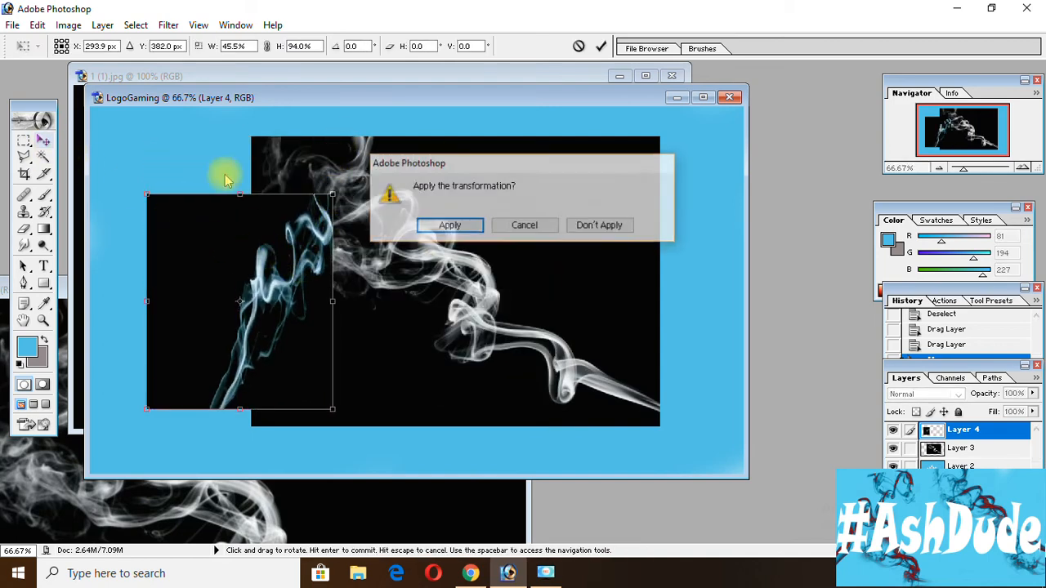
click(446, 226)
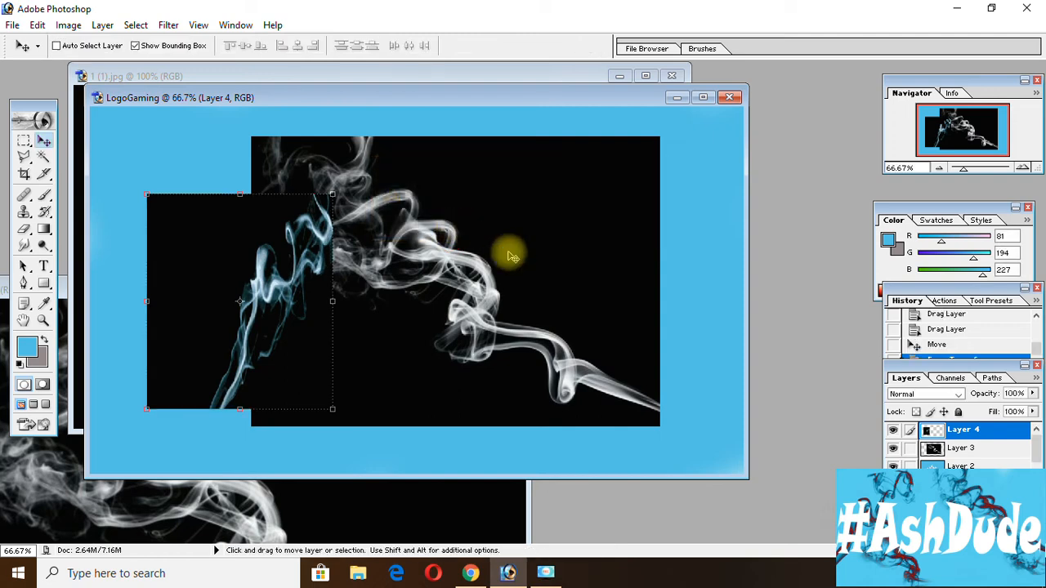
Move the white smoke layer to the right of the controller, scale it to 68.3% width and 113.7% height, and apply.
click(994, 455)
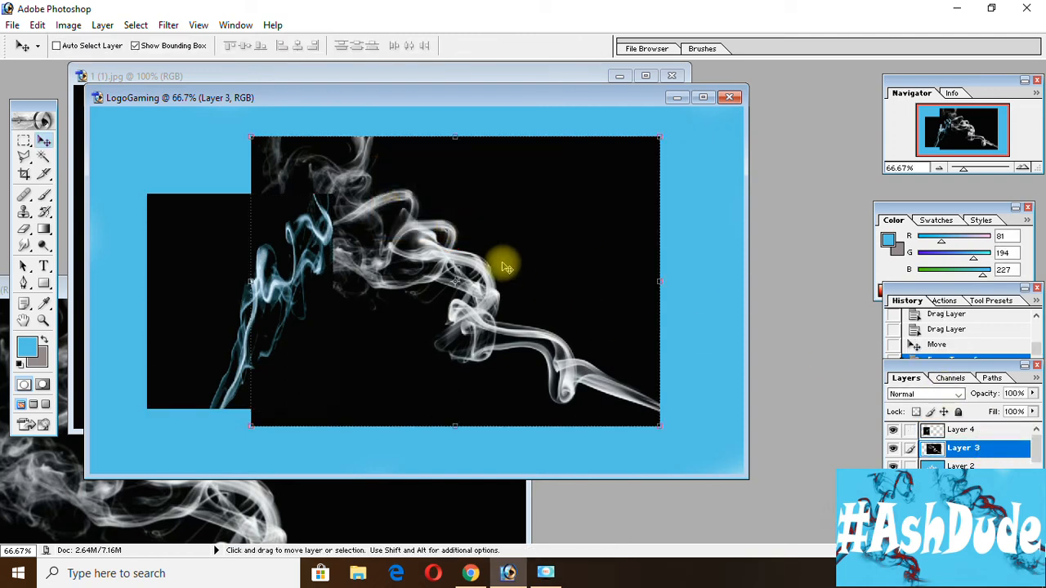
drag(514, 252, 575, 264)
drag(308, 148, 440, 107)
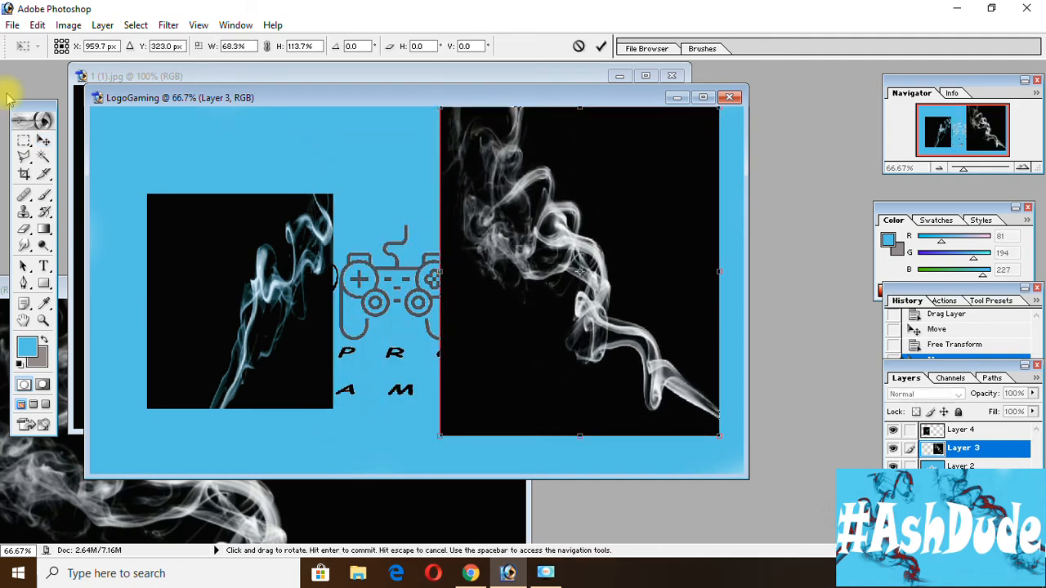
click(45, 141)
click(448, 226)
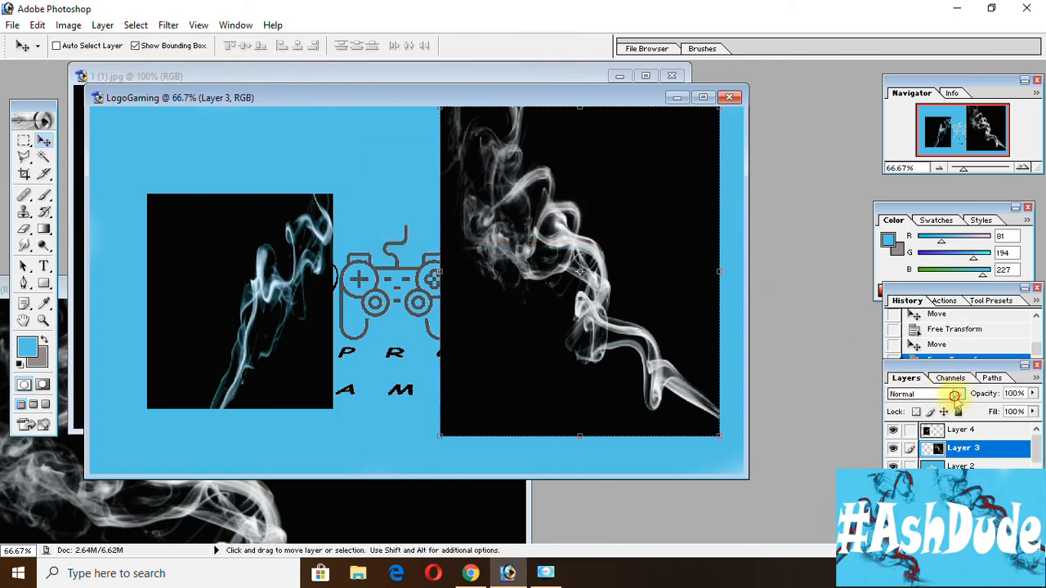
Set the blending mode of both smoke layers, Layer 3 and Layer 4, to Difference.
click(955, 396)
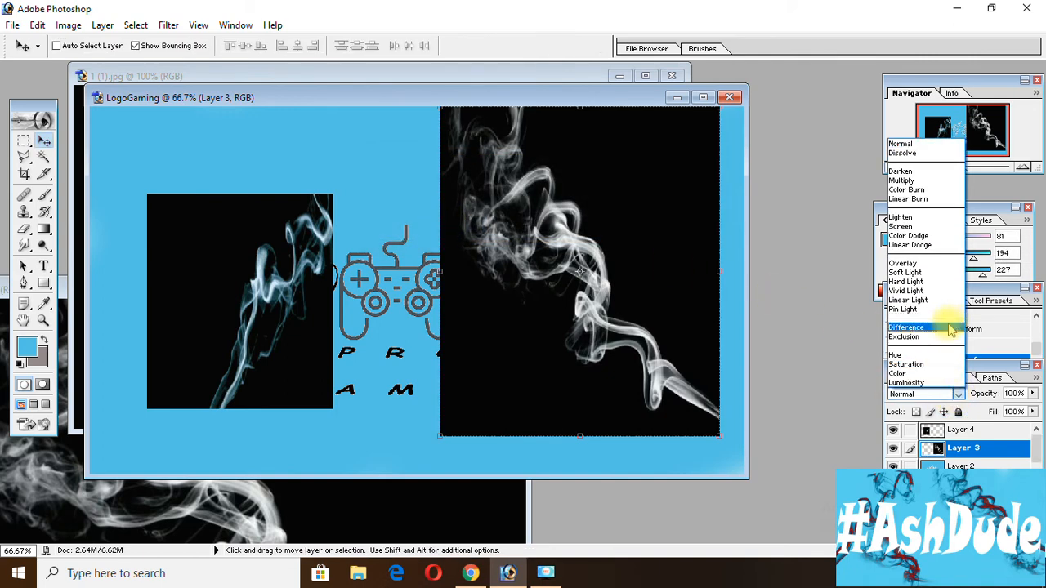
click(952, 329)
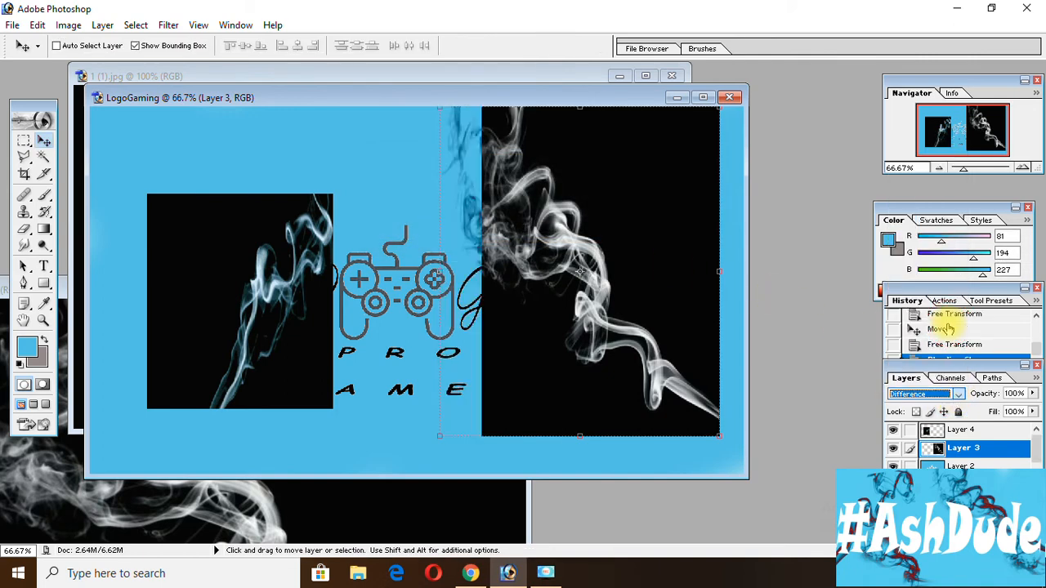
click(963, 431)
click(966, 397)
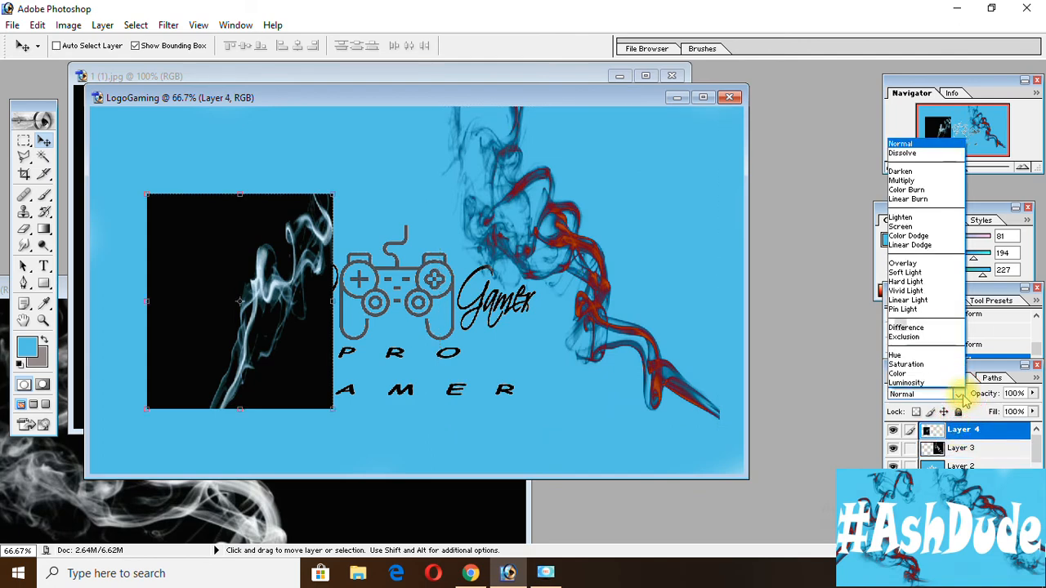
click(937, 330)
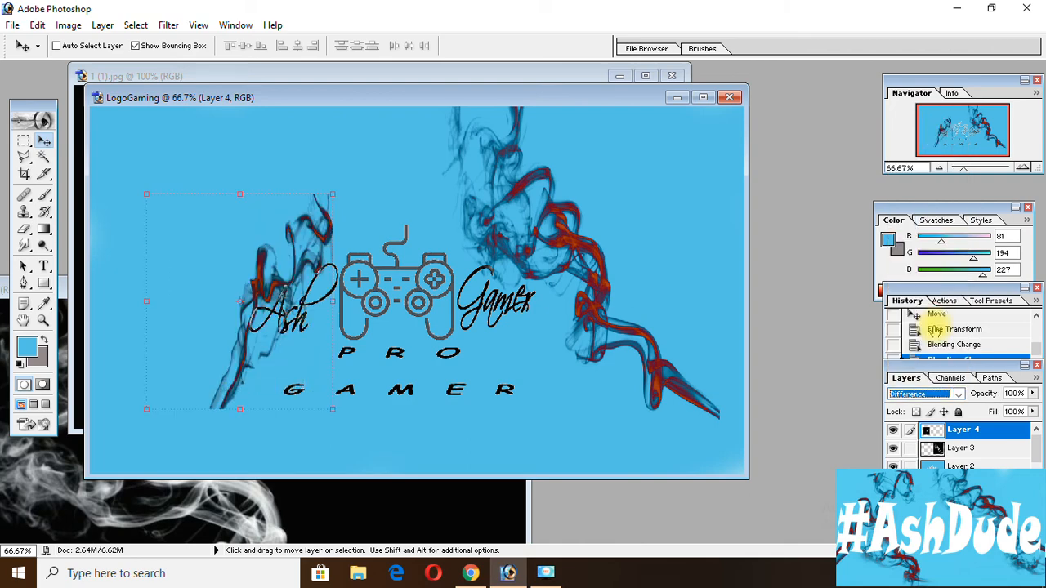
Enlarge the Layer 4 smoke to 130.1% width and 139.8% height, place it in the canvas's upper left area, and apply.
drag(292, 264, 229, 243)
drag(269, 173, 325, 87)
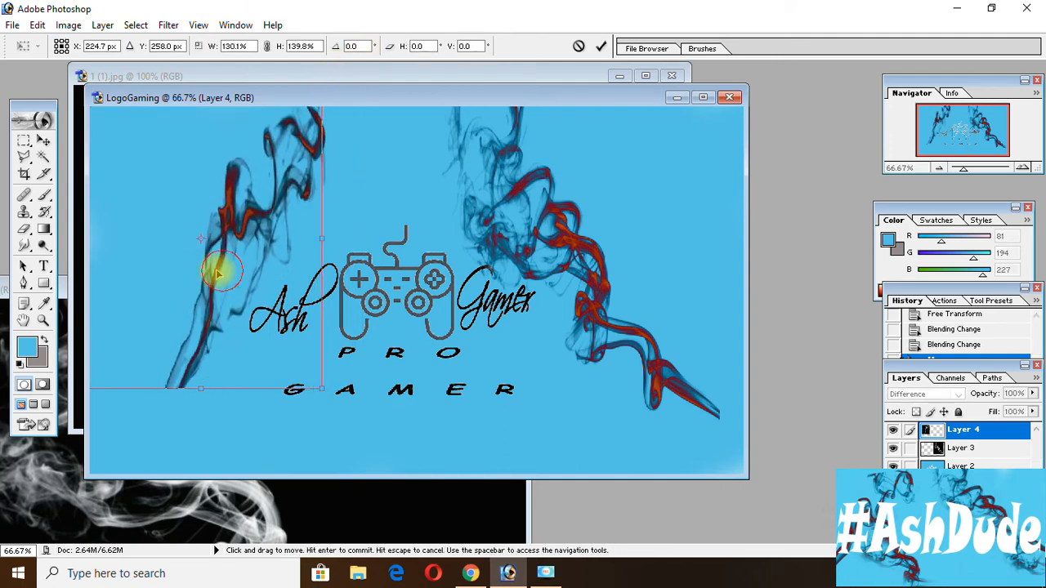
drag(221, 274, 202, 274)
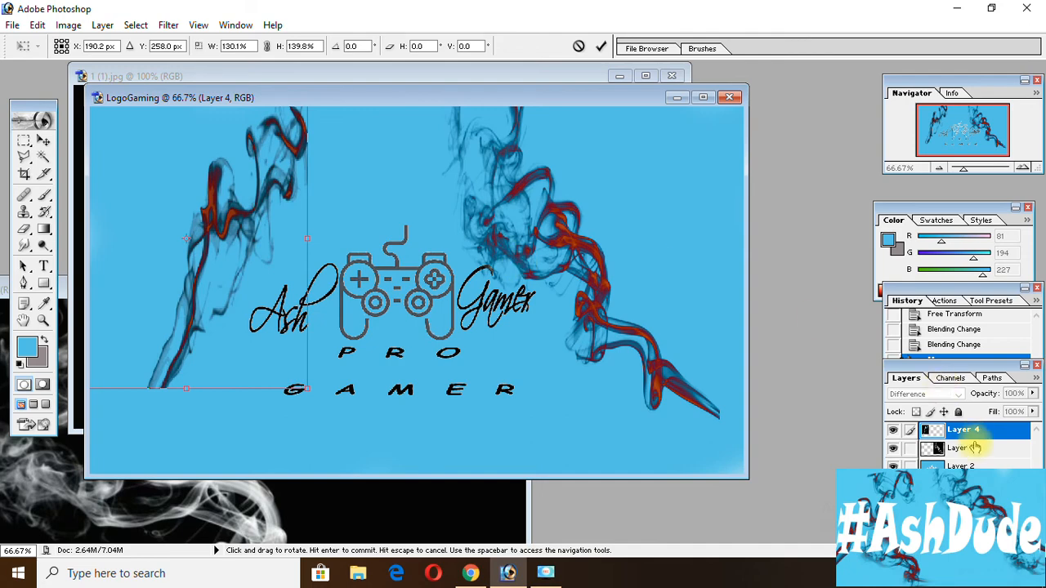
click(43, 140)
click(460, 224)
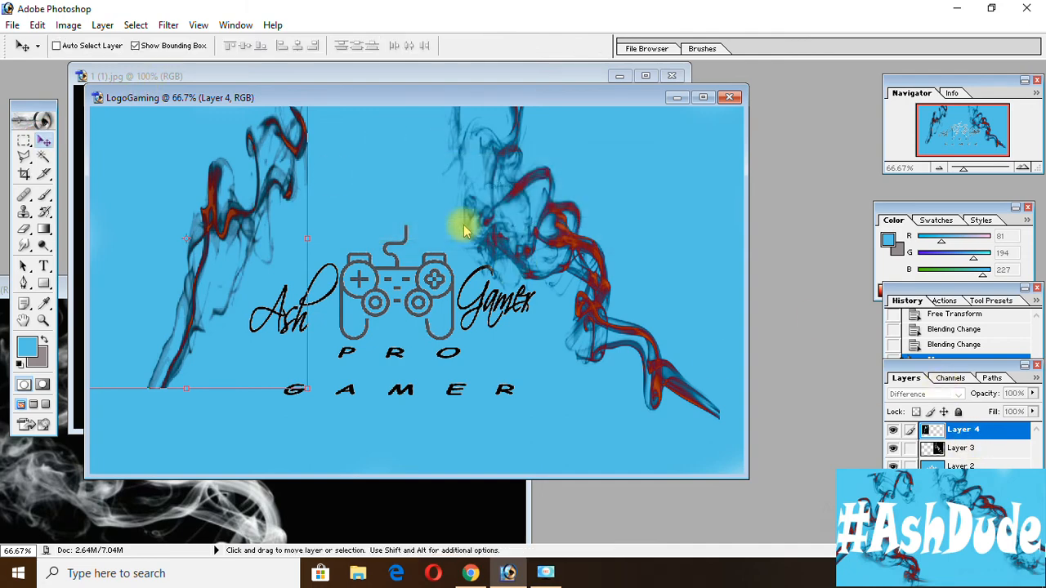
Reposition the Layer 3 smoke and stretch it to 127.7% width and 100.7% height, reaching the canvas's right edge, and apply.
click(972, 450)
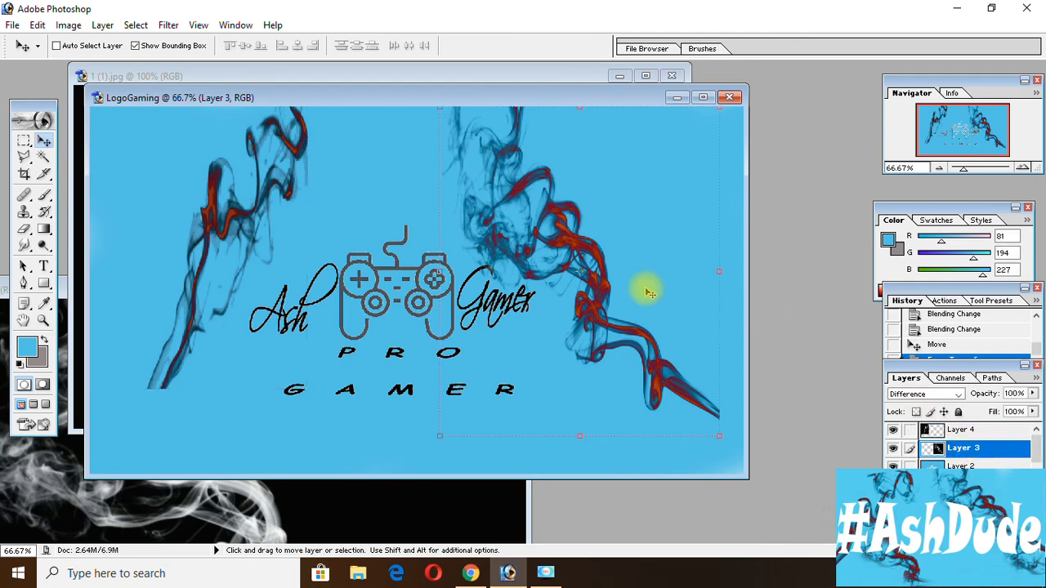
drag(545, 252, 526, 303)
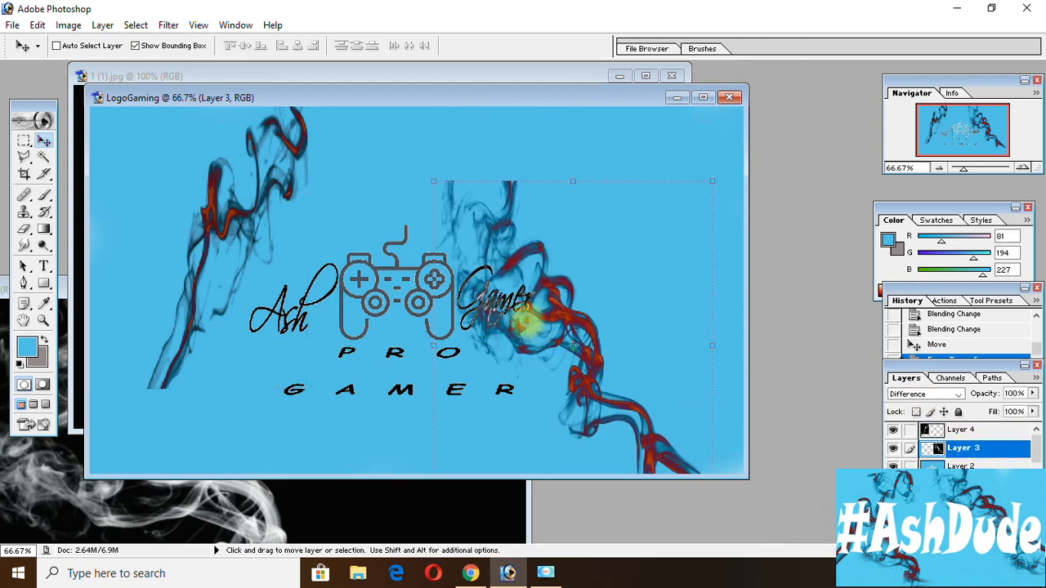
drag(434, 178, 661, 213)
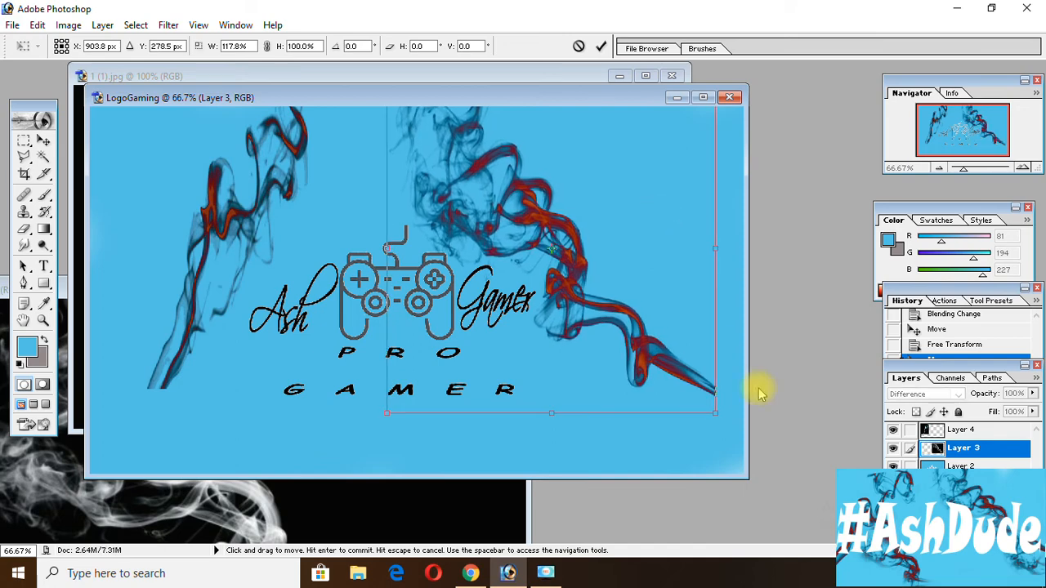
drag(716, 413, 743, 415)
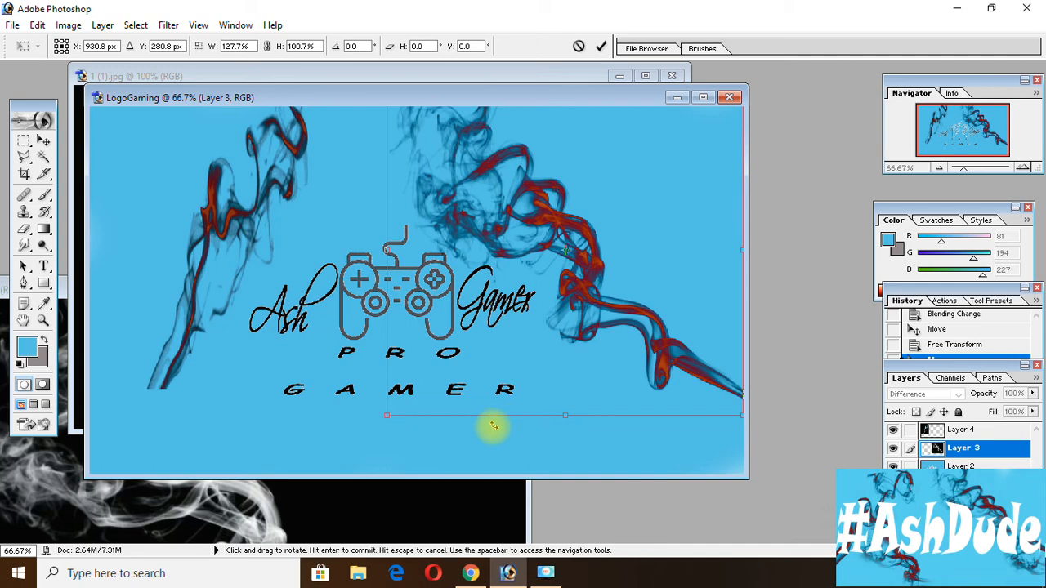
click(44, 142)
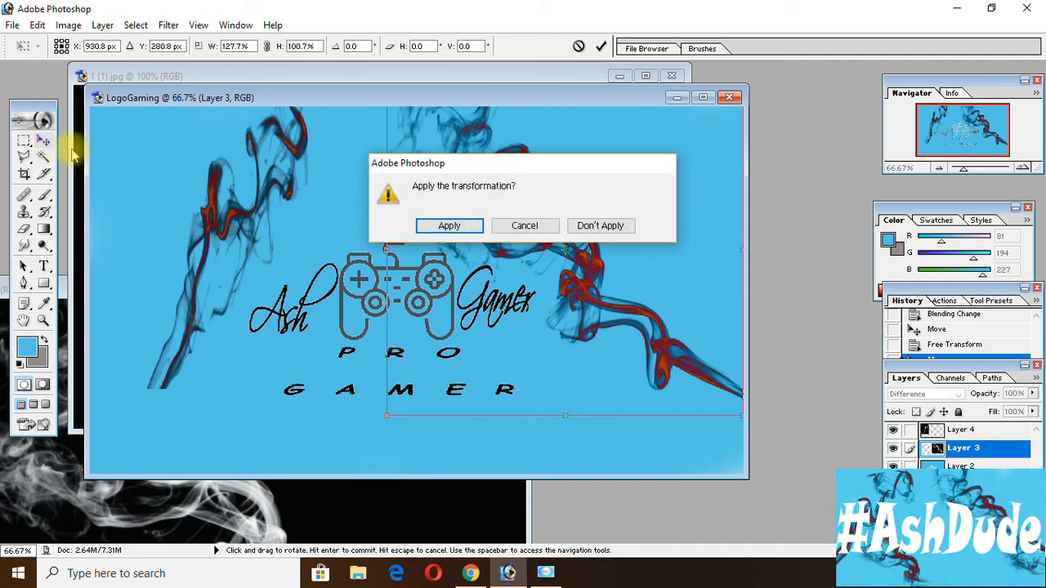
click(448, 227)
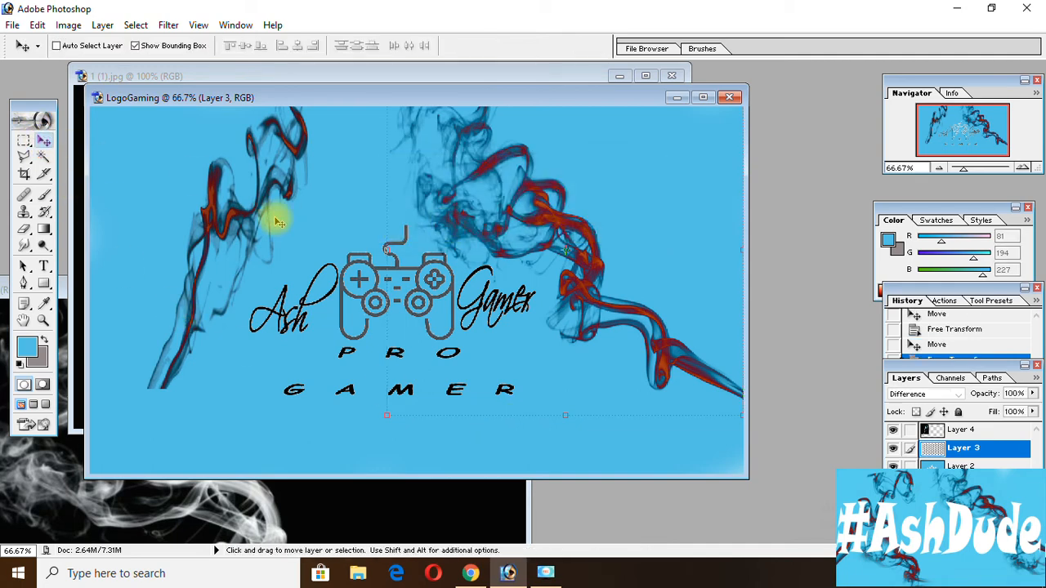
Scale the Layer 4 smoke to 145.9% width and 110.3% height and shift it over the controller's left half.
drag(252, 218, 257, 200)
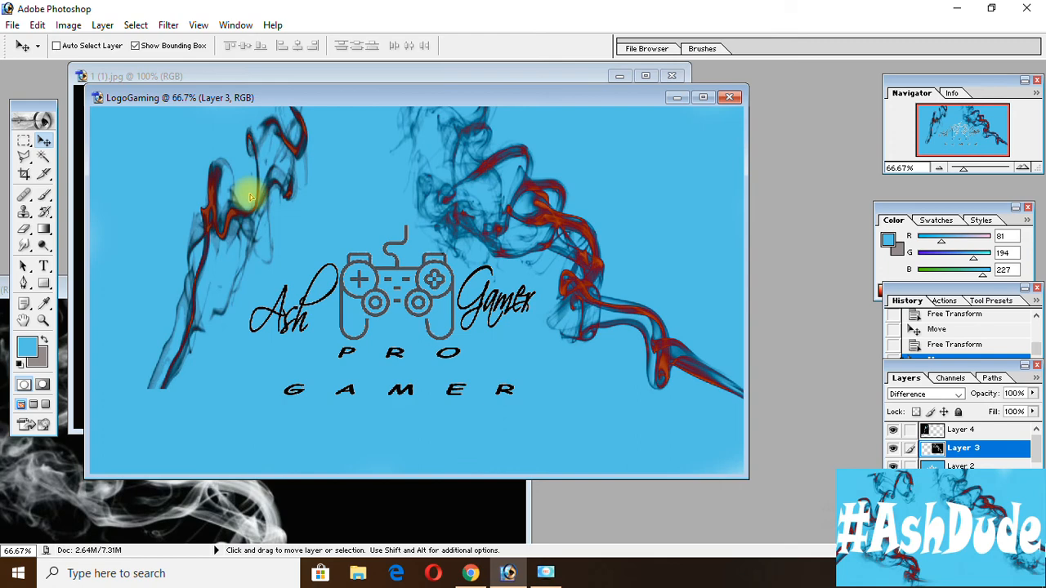
click(1009, 431)
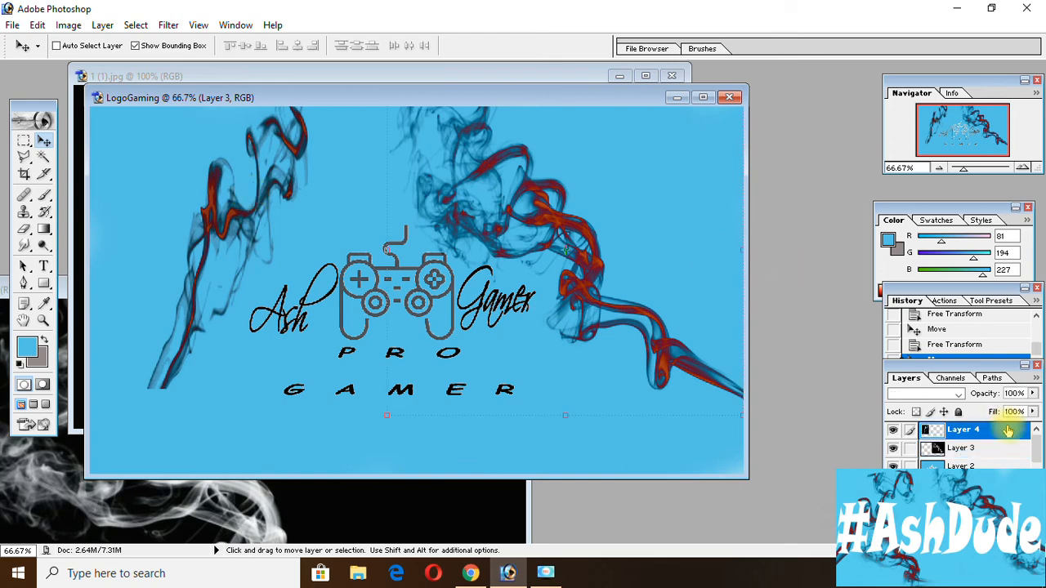
drag(245, 187, 215, 261)
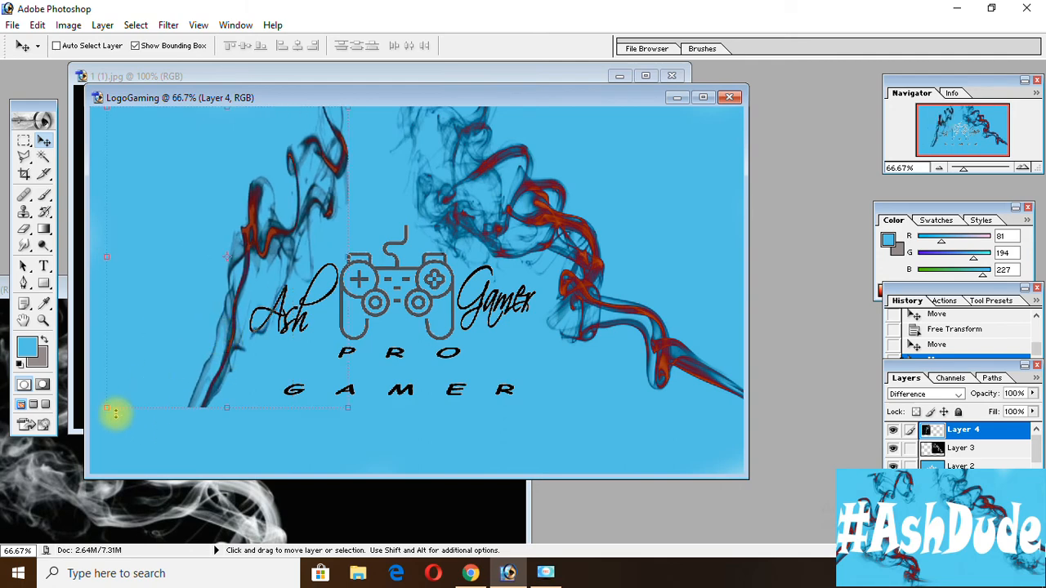
drag(77, 420, 74, 474)
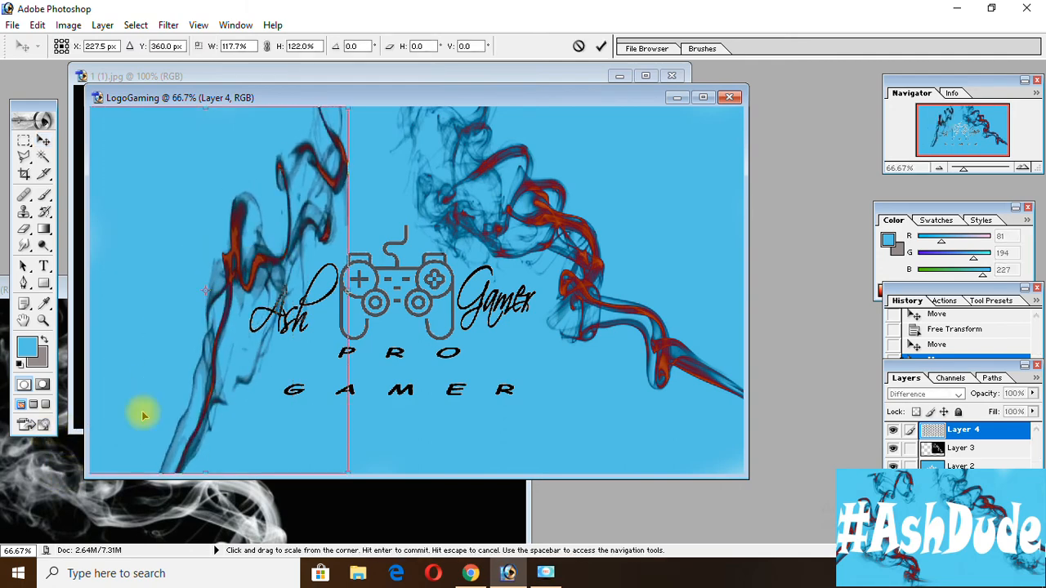
drag(201, 327, 439, 262)
drag(412, 395, 531, 362)
drag(441, 365, 255, 243)
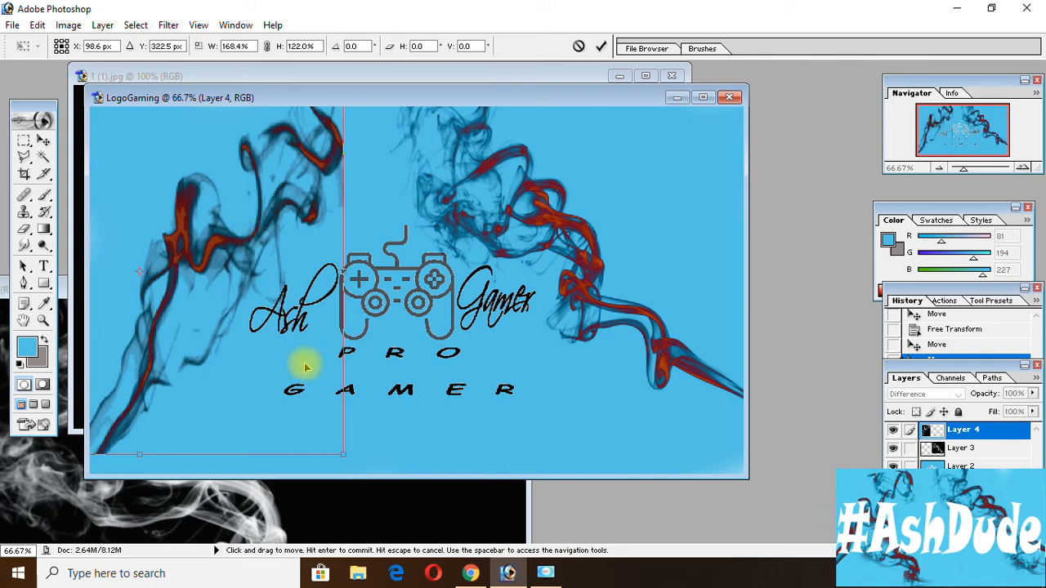
drag(343, 454, 289, 422)
drag(201, 338, 359, 331)
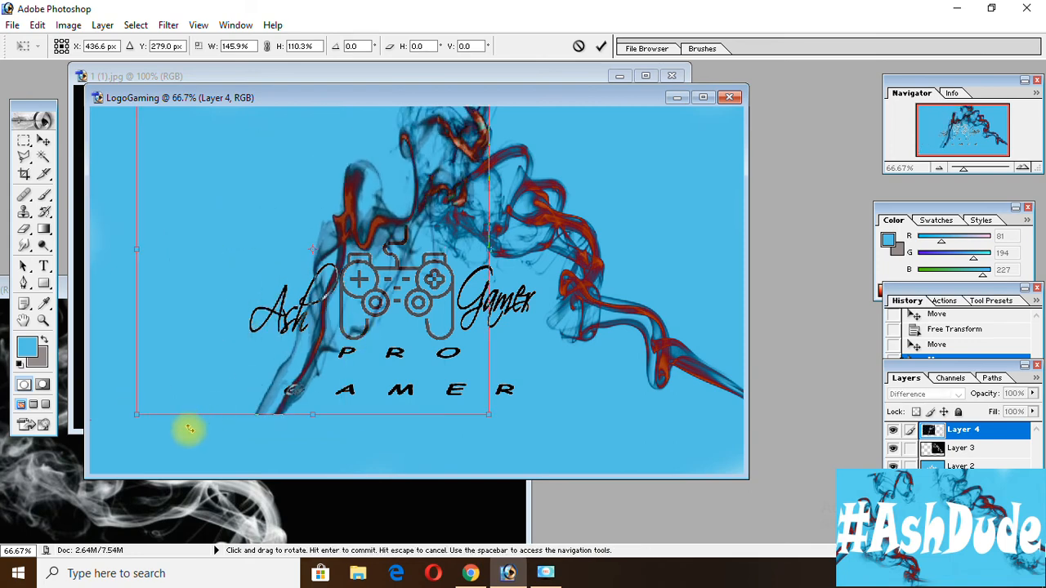
Skew the Layer 4 smoke outward to the lower left, with a horizontal skew of about -34.7°, and apply the transformation.
drag(136, 415, 79, 281)
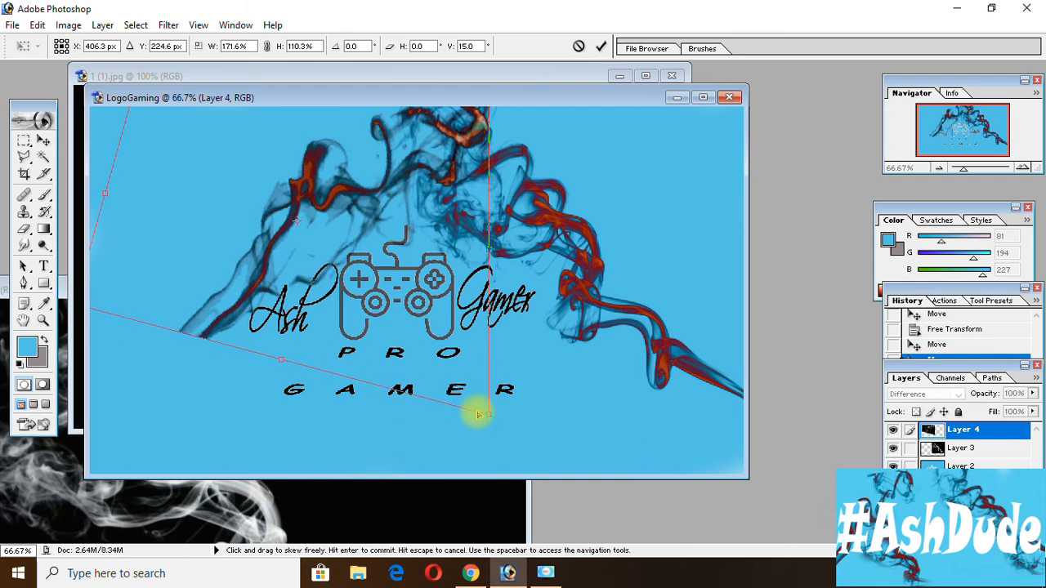
drag(491, 419, 273, 399)
click(43, 140)
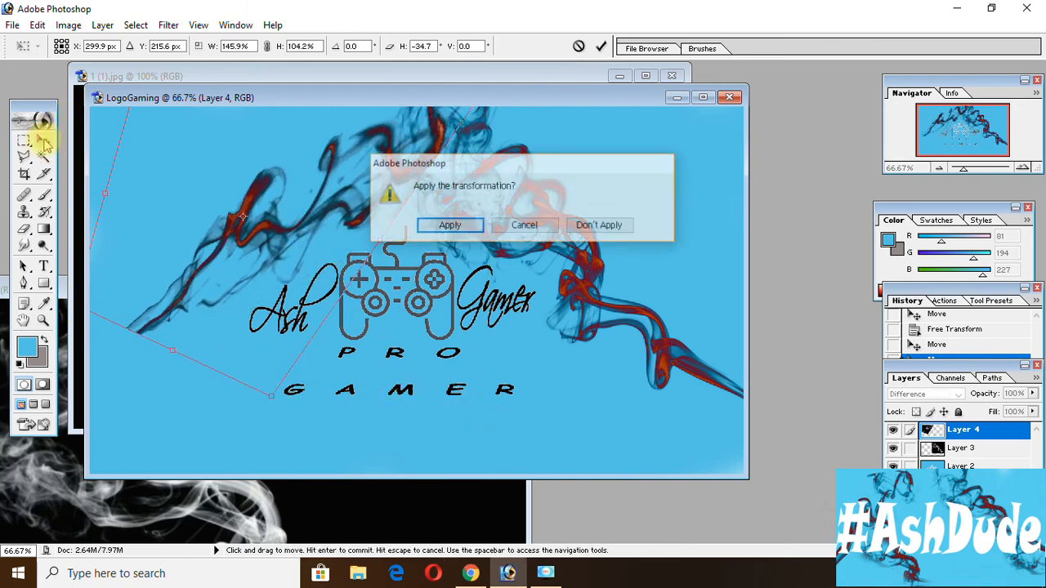
click(441, 226)
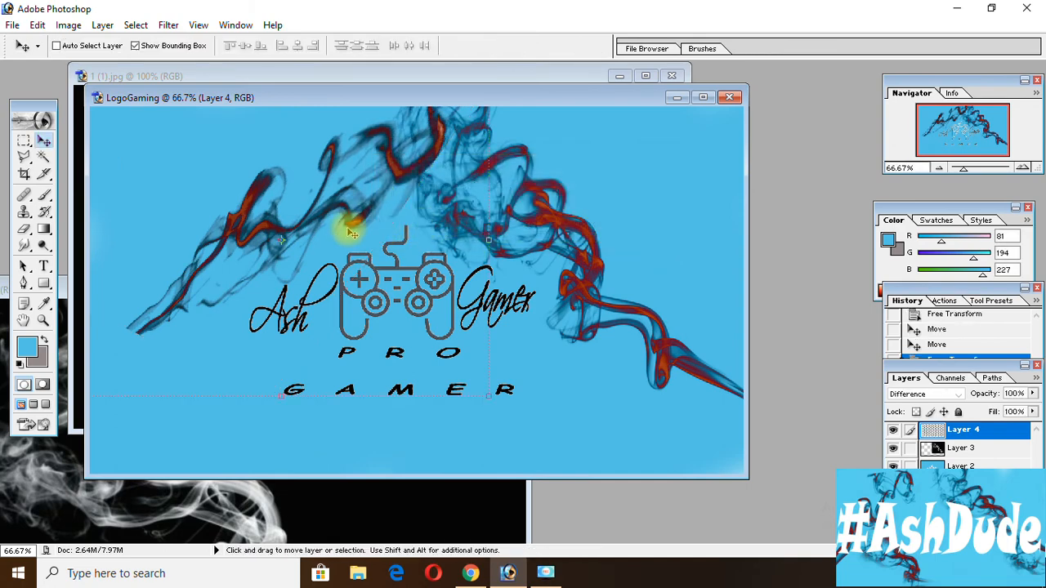
Rotate the Layer 4 smoke by -6.1°, position it clear of the Ash text along the canvas's left side, and apply.
drag(272, 244, 285, 278)
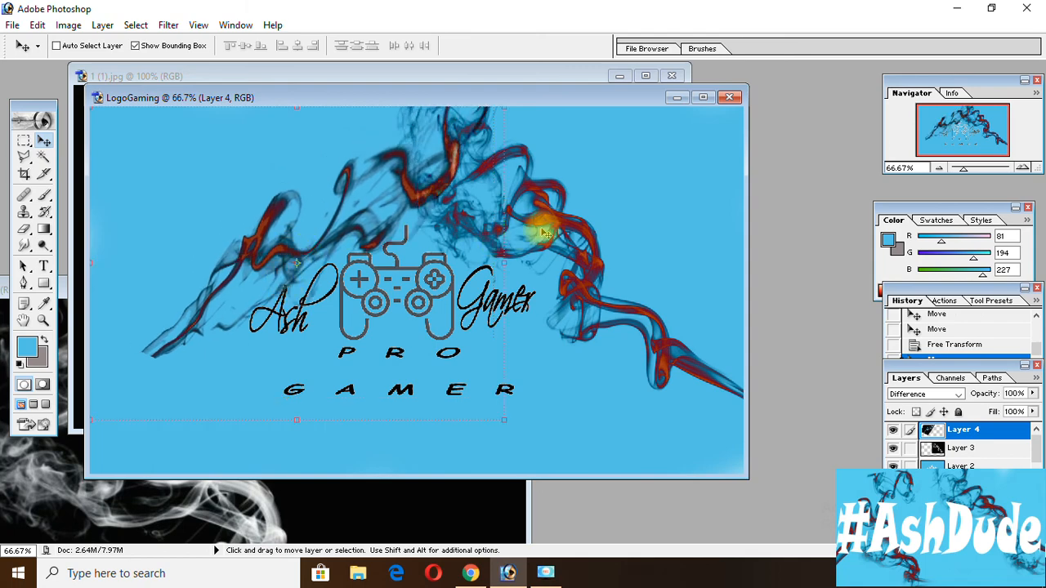
drag(517, 240, 502, 217)
drag(346, 248, 255, 273)
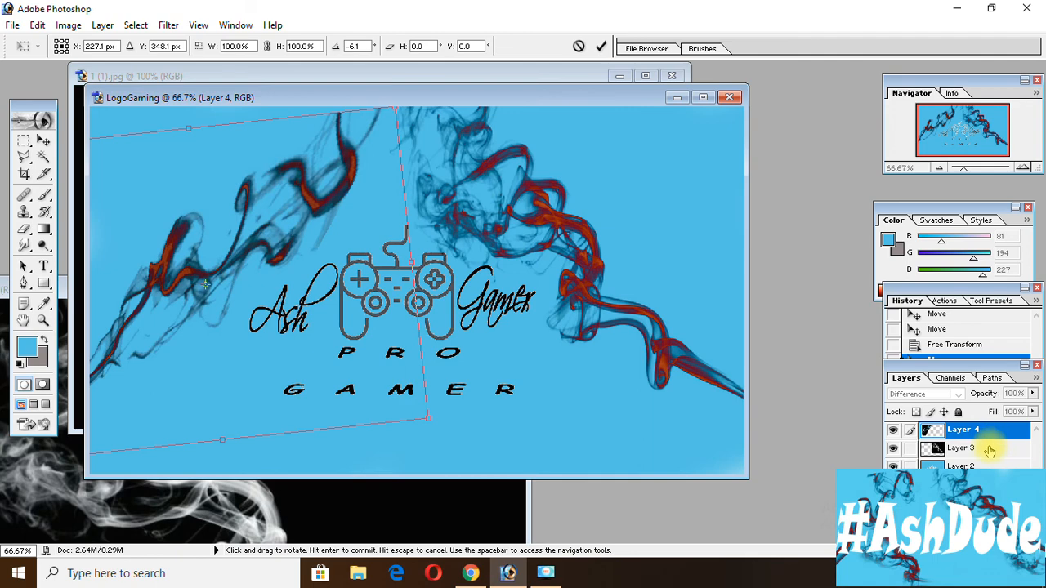
click(45, 141)
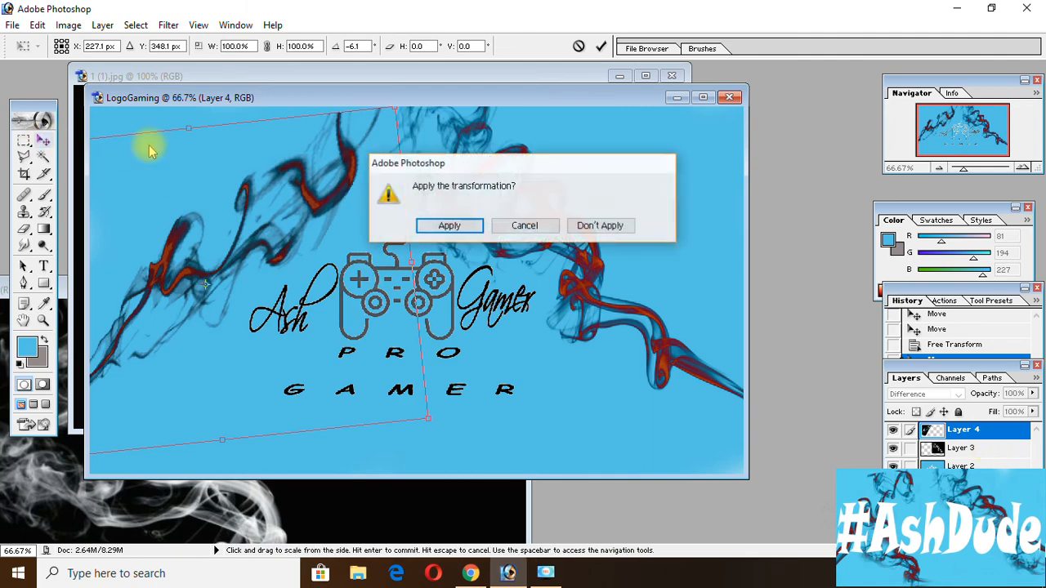
click(454, 224)
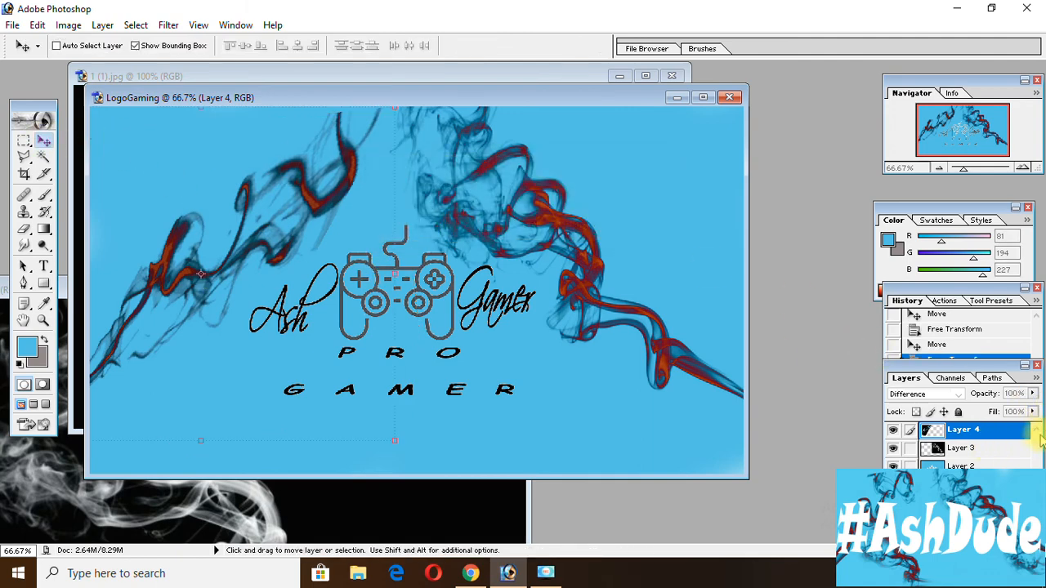
Select the Background layer and save the logo to the Desktop in JPEG format with the default JPEG options.
scroll(1005, 457, down, 5)
click(971, 495)
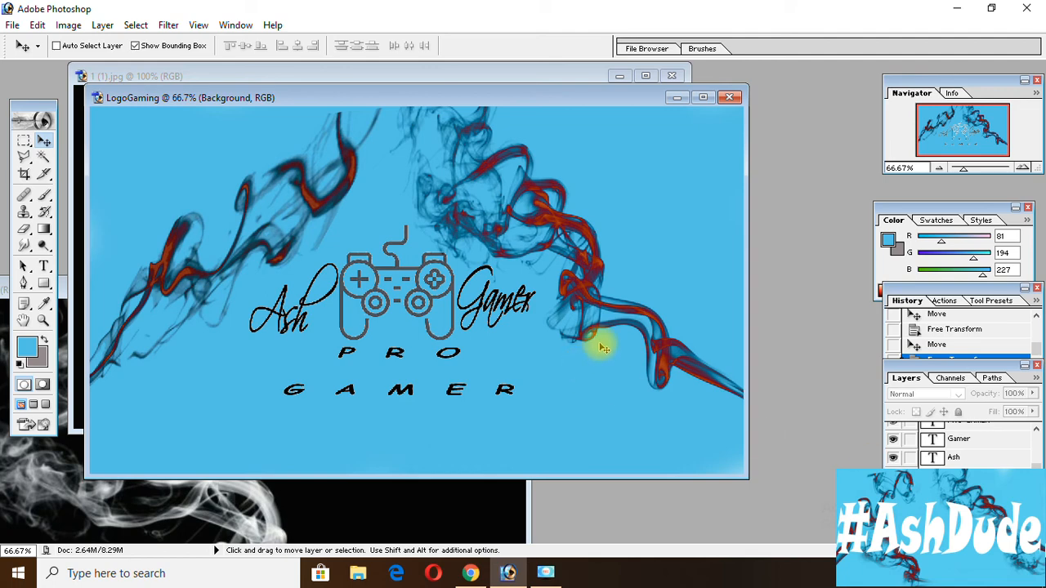
key(ctrl+shift+s)
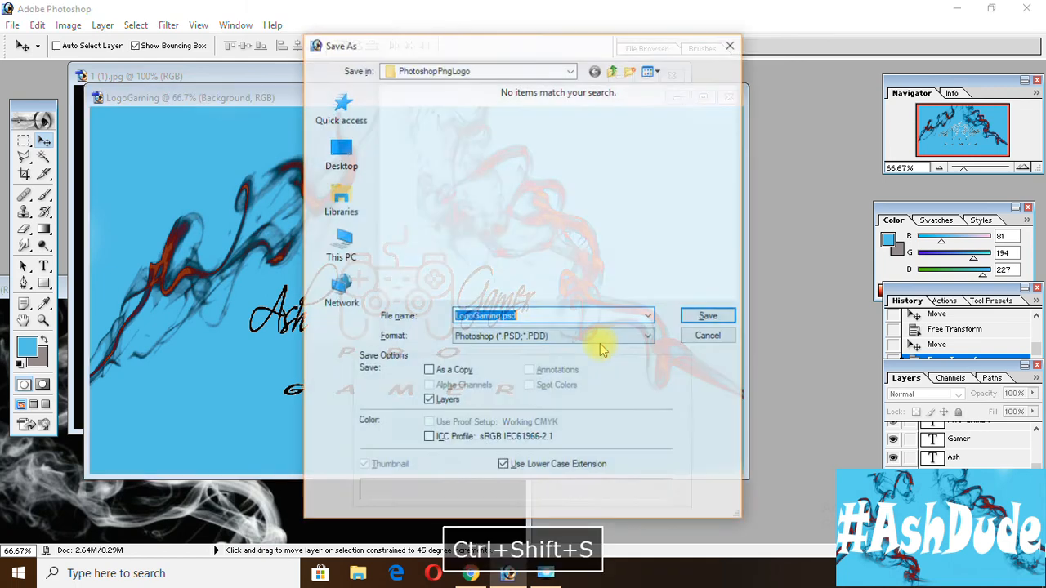
click(351, 167)
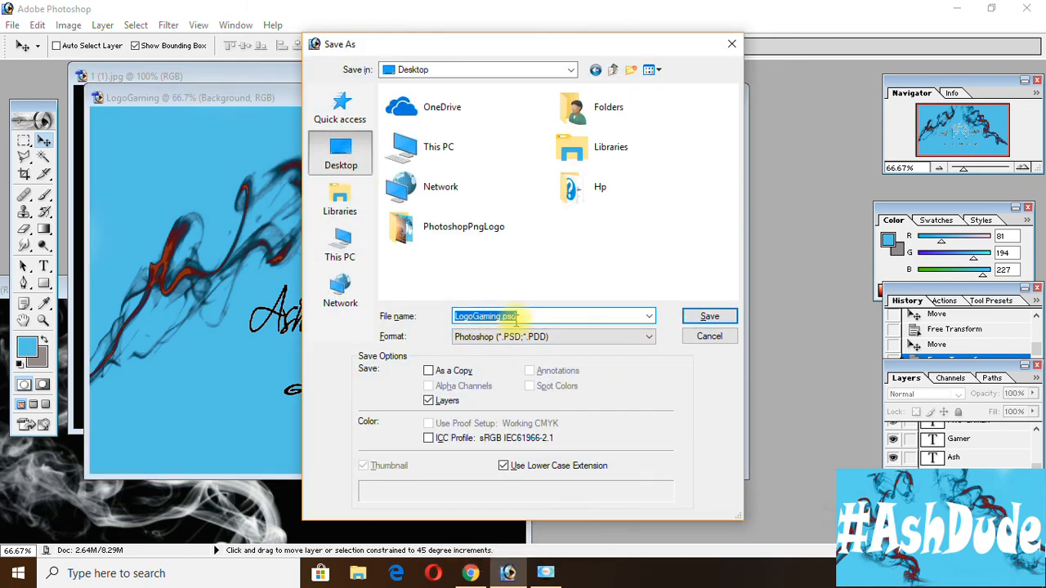
click(584, 335)
key(j)
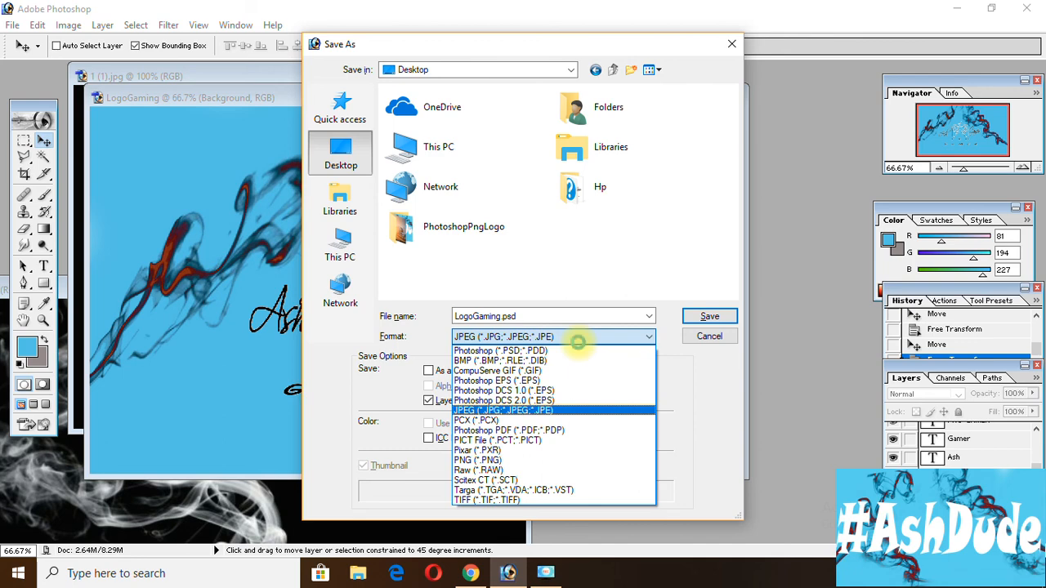
key(Return)
click(704, 317)
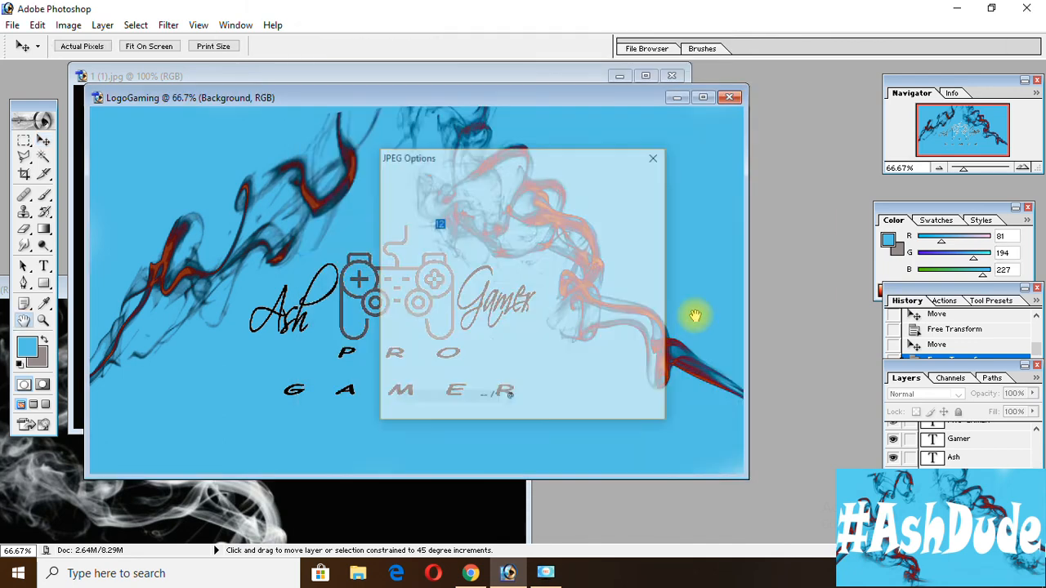
key(Return)
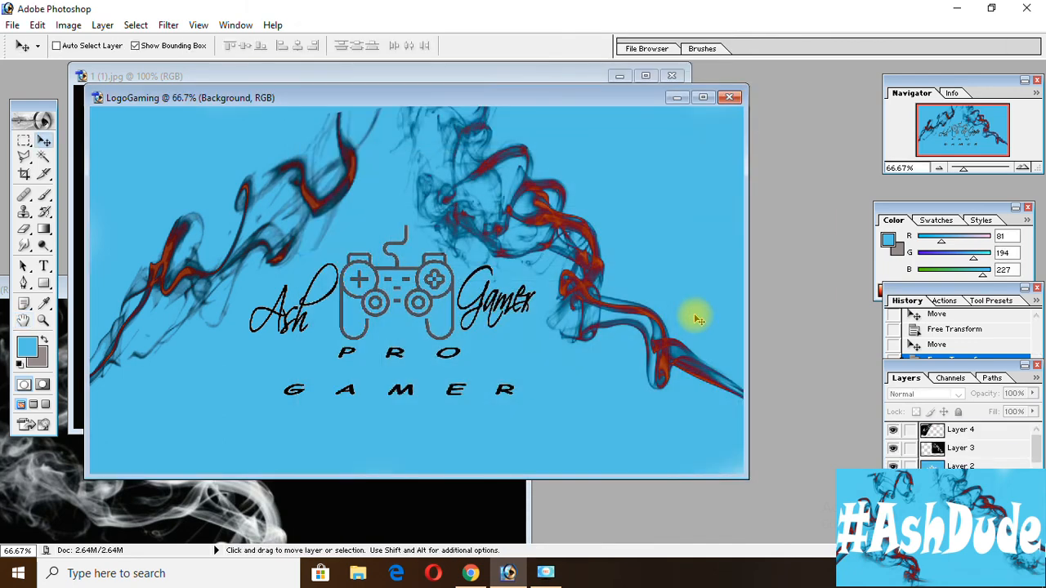
Show the Windows desktop and open LogoGaming copy.jpg in the image viewer to check the exported logo.
key(super+d)
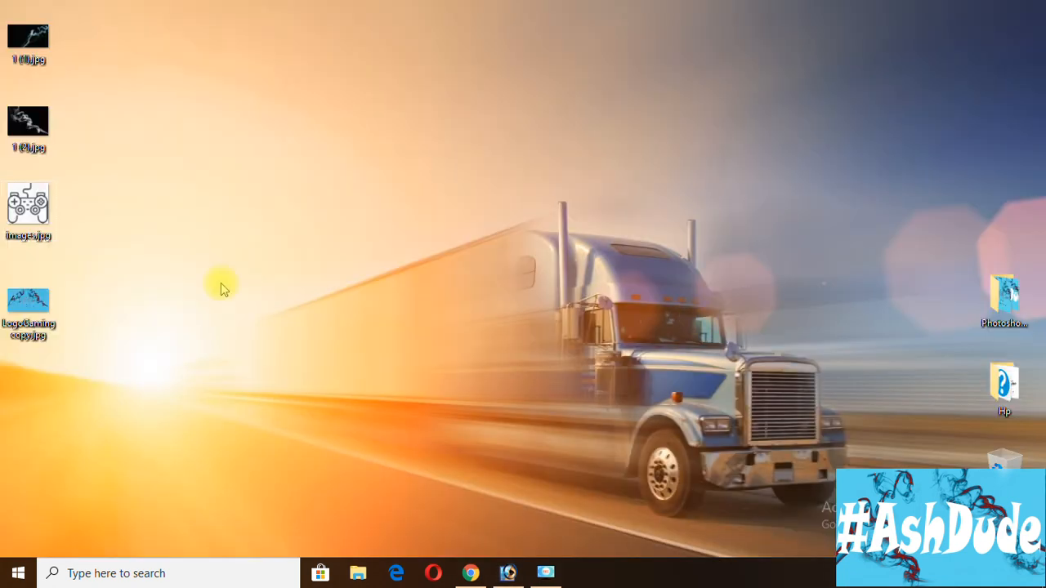
click(39, 299)
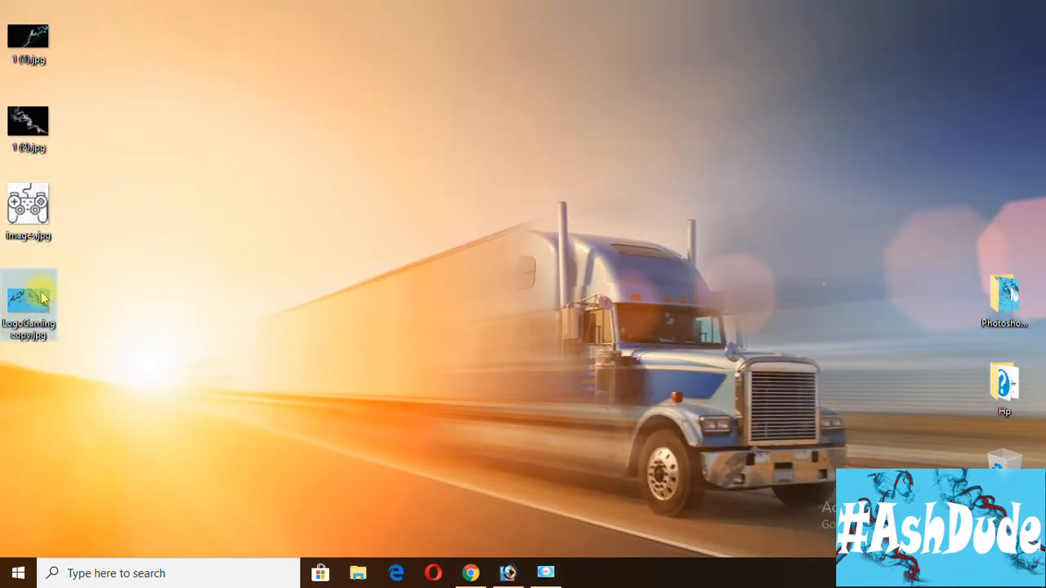
double_click(43, 298)
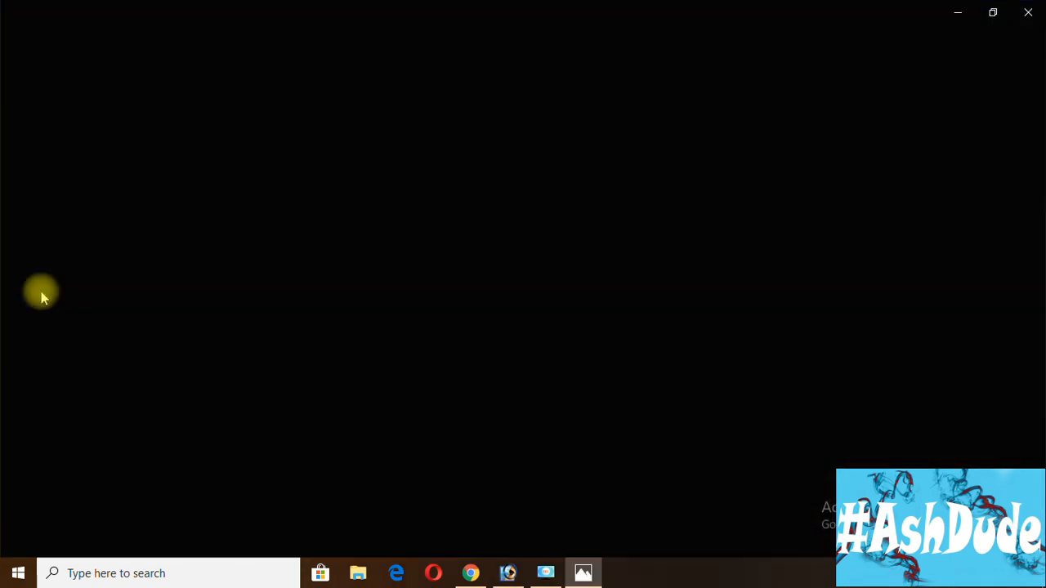